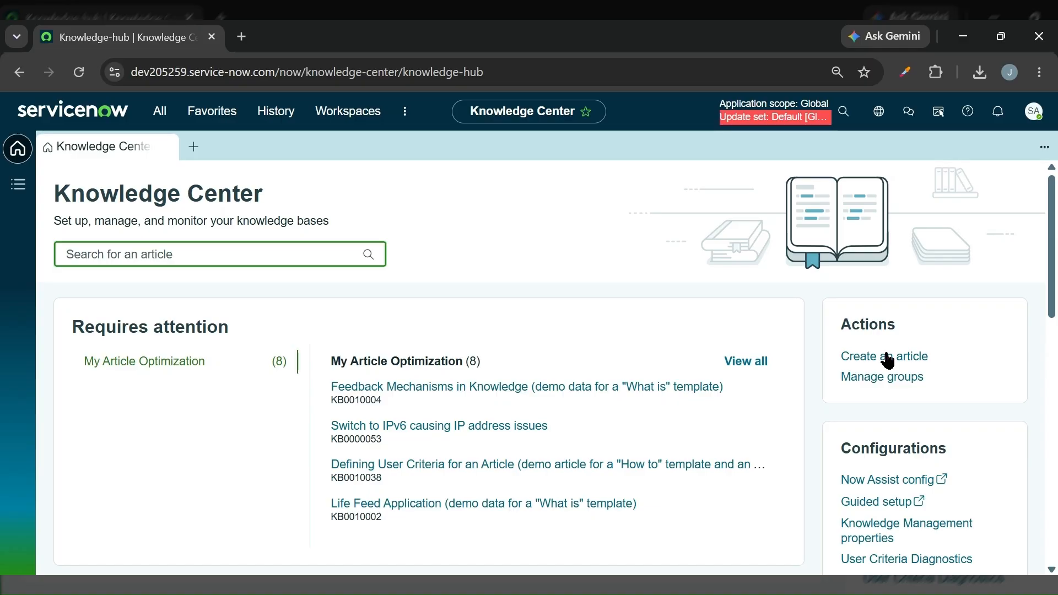
Look over the Knowledge Center home page and open the Import Articles page of the Knowledge application
{"action": "scroll", "coordinate": [746, 326], "scroll_direction": "down", "scroll_amount": 5}
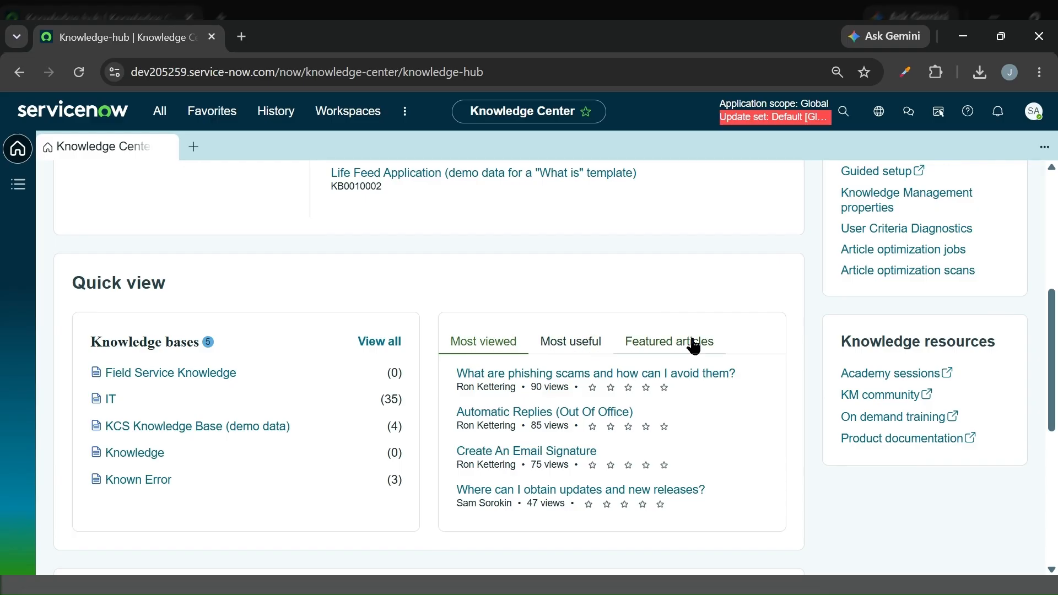
{"action": "scroll", "coordinate": [491, 330], "scroll_direction": "up", "scroll_amount": 6}
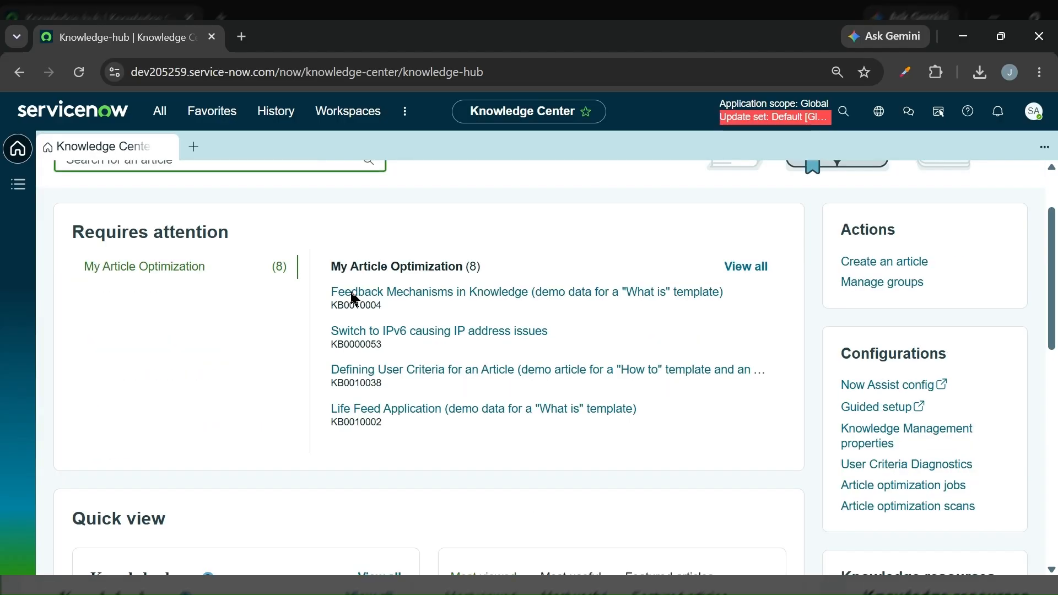
{"action": "left_click", "coordinate": [164, 128]}
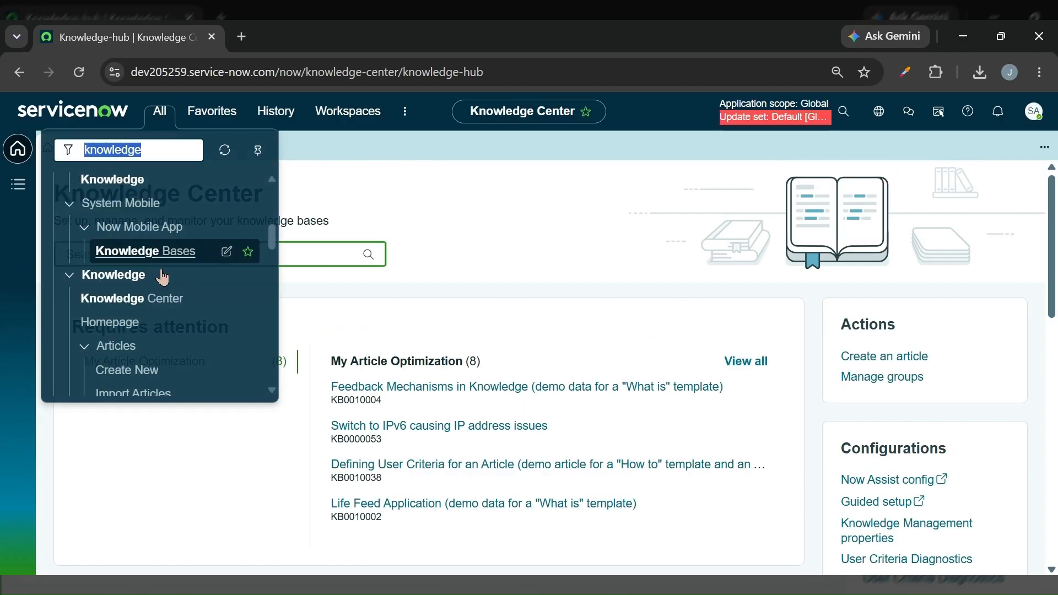
{"action": "scroll", "coordinate": [146, 331], "scroll_direction": "down", "scroll_amount": 1}
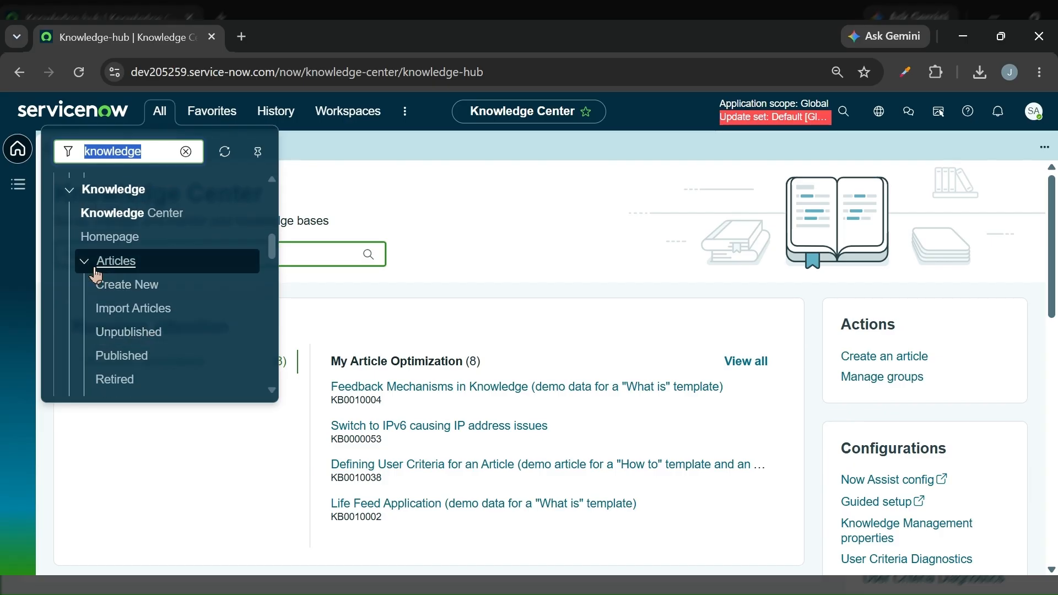
{"action": "left_click", "coordinate": [154, 320]}
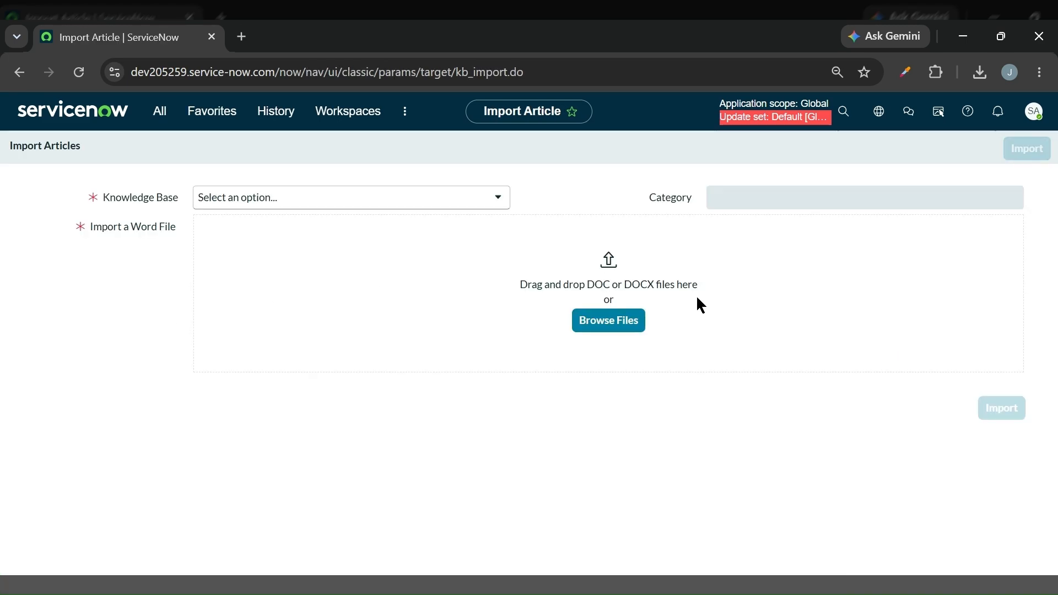
Examine the Knowledge application's modules for Articles, Ownership Groups, Feedback Management and Administration
{"action": "left_click", "coordinate": [160, 113]}
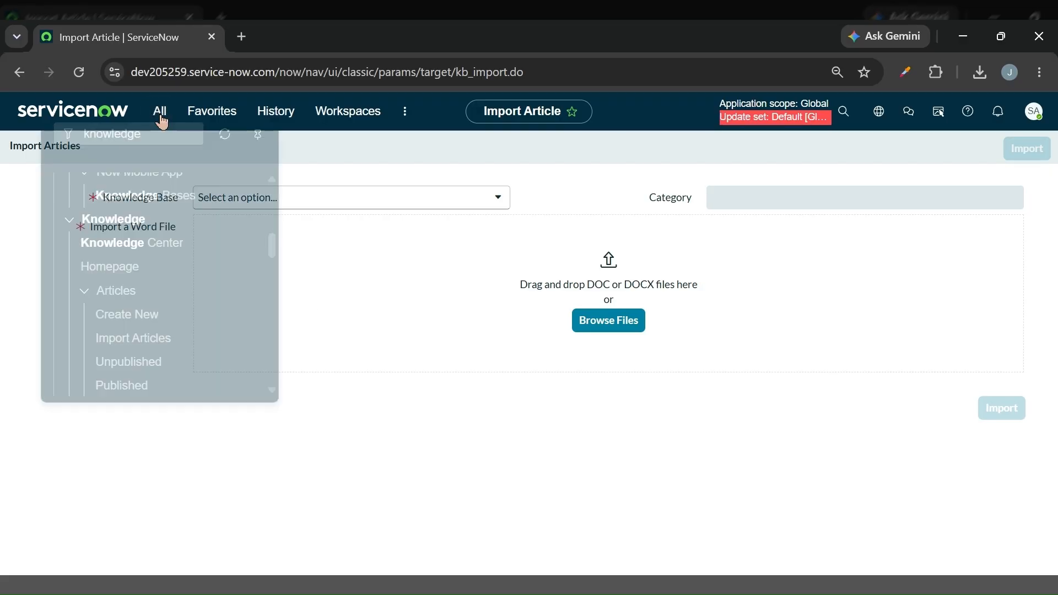
{"action": "scroll", "coordinate": [170, 287], "scroll_direction": "down", "scroll_amount": 2}
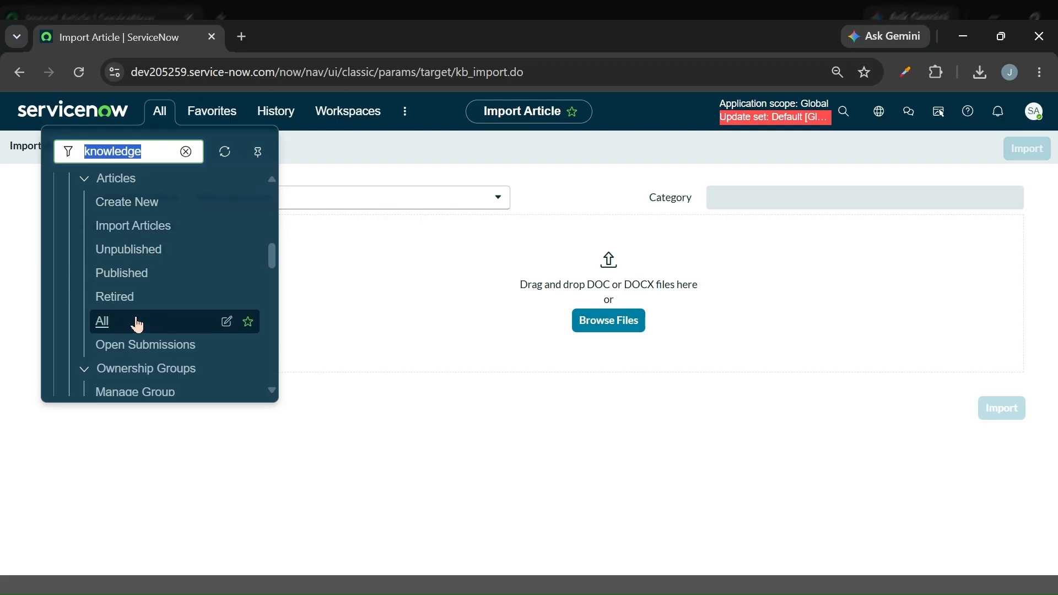
{"action": "scroll", "coordinate": [136, 324], "scroll_direction": "down", "scroll_amount": 2}
{"action": "scroll", "coordinate": [137, 325], "scroll_direction": "down", "scroll_amount": 2}
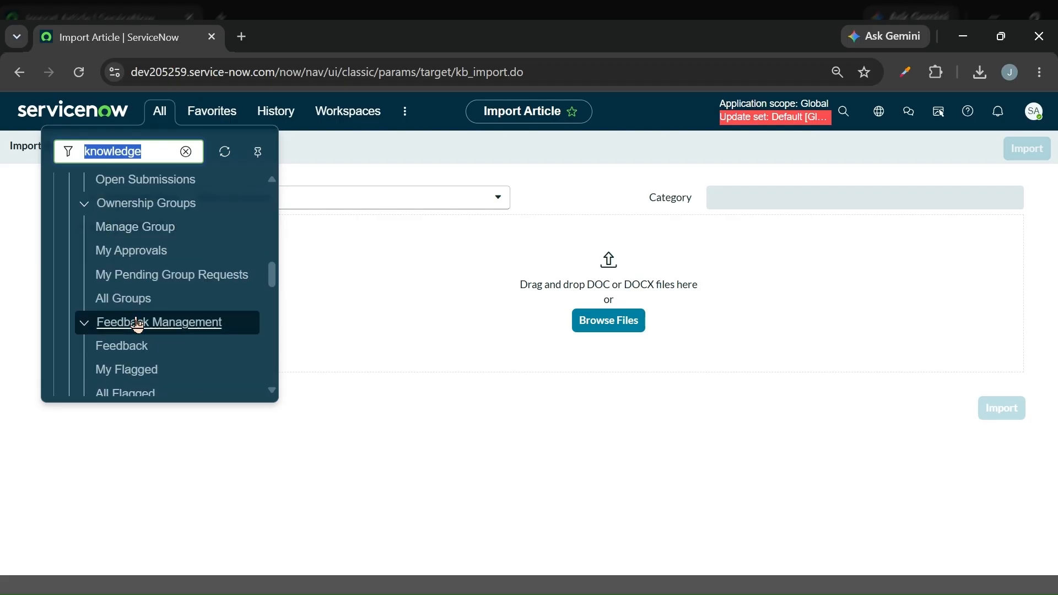
{"action": "scroll", "coordinate": [137, 323], "scroll_direction": "down", "scroll_amount": 2}
{"action": "scroll", "coordinate": [137, 322], "scroll_direction": "up", "scroll_amount": 2}
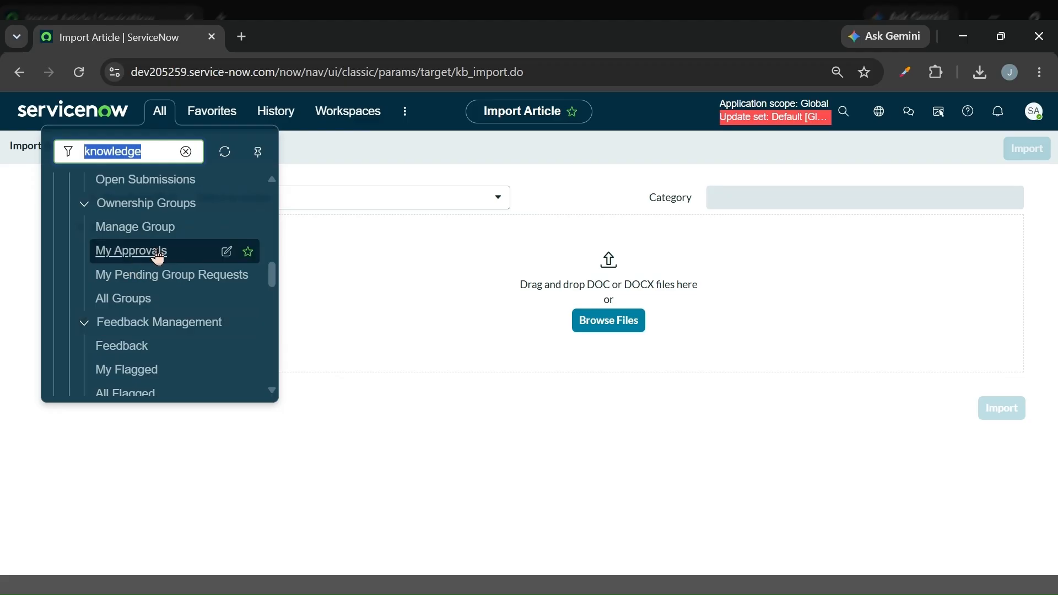
{"action": "scroll", "coordinate": [154, 265], "scroll_direction": "down", "scroll_amount": 2}
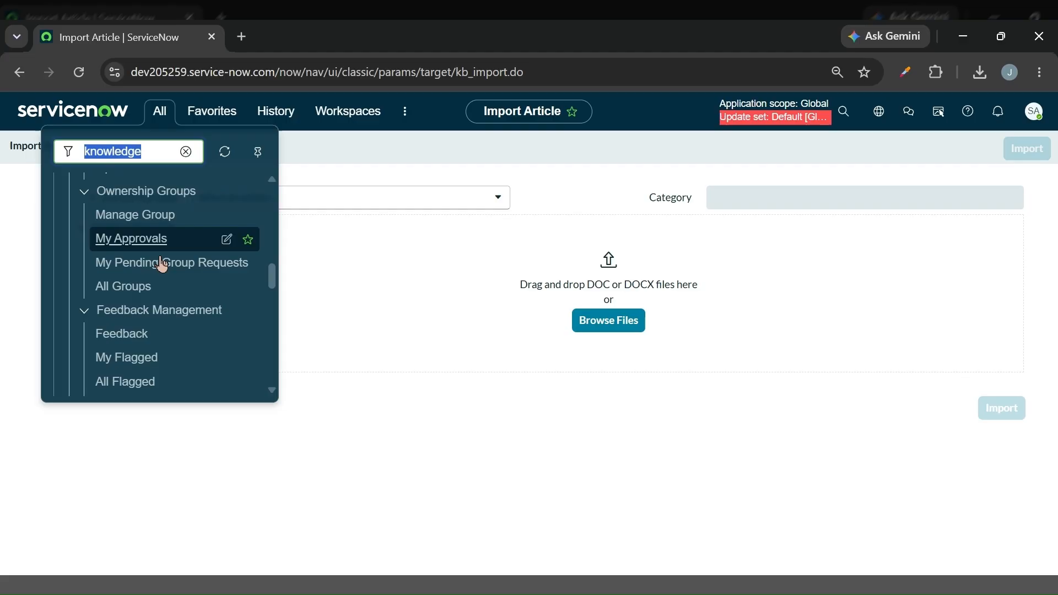
{"action": "scroll", "coordinate": [160, 263], "scroll_direction": "down", "scroll_amount": 2}
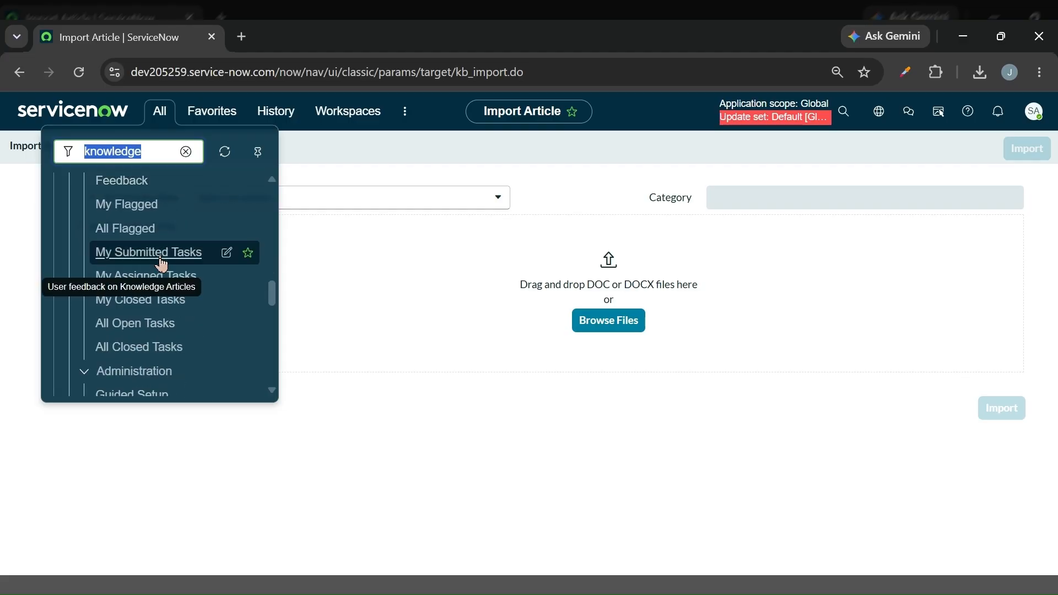
{"action": "scroll", "coordinate": [155, 251], "scroll_direction": "up", "scroll_amount": 4}
{"action": "scroll", "coordinate": [154, 263], "scroll_direction": "down", "scroll_amount": 2}
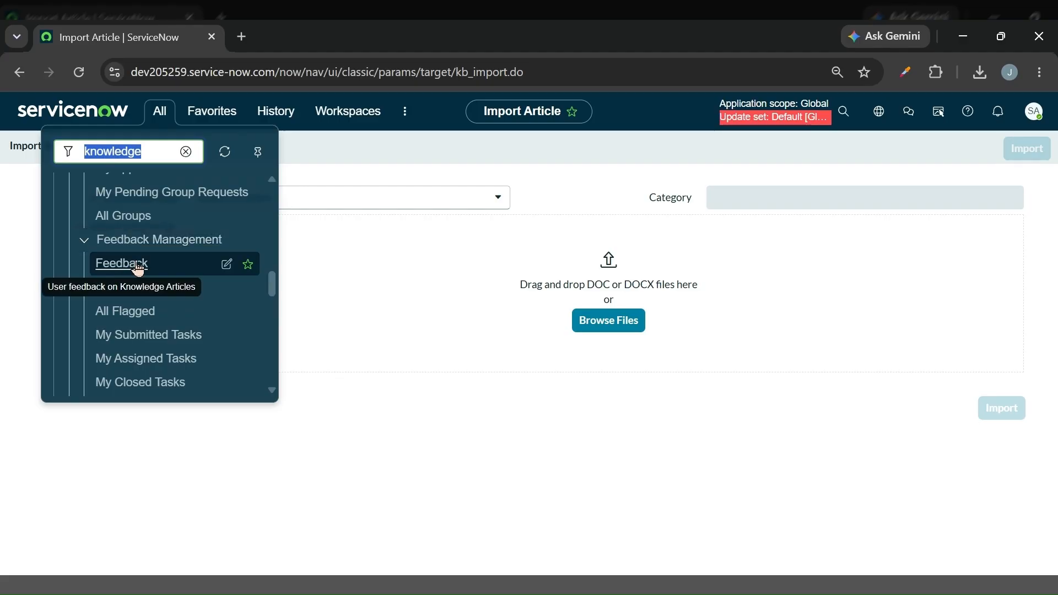
{"action": "scroll", "coordinate": [153, 271], "scroll_direction": "down", "scroll_amount": 4}
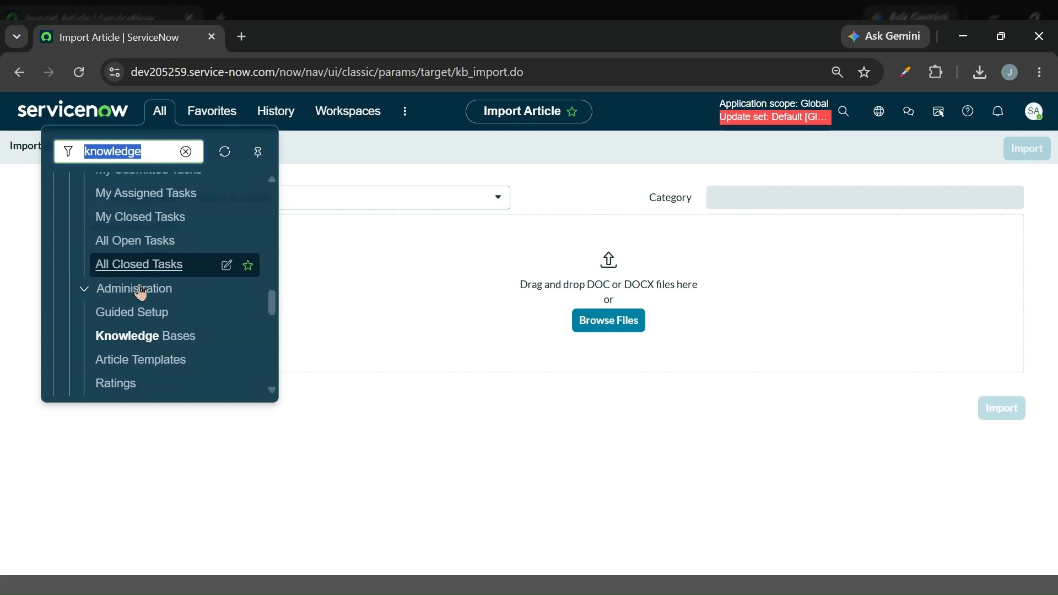
Open the IT record from the Knowledge Bases list under Knowledge Administration
{"action": "scroll", "coordinate": [188, 287], "scroll_direction": "down", "scroll_amount": 2}
{"action": "left_click", "coordinate": [142, 259]}
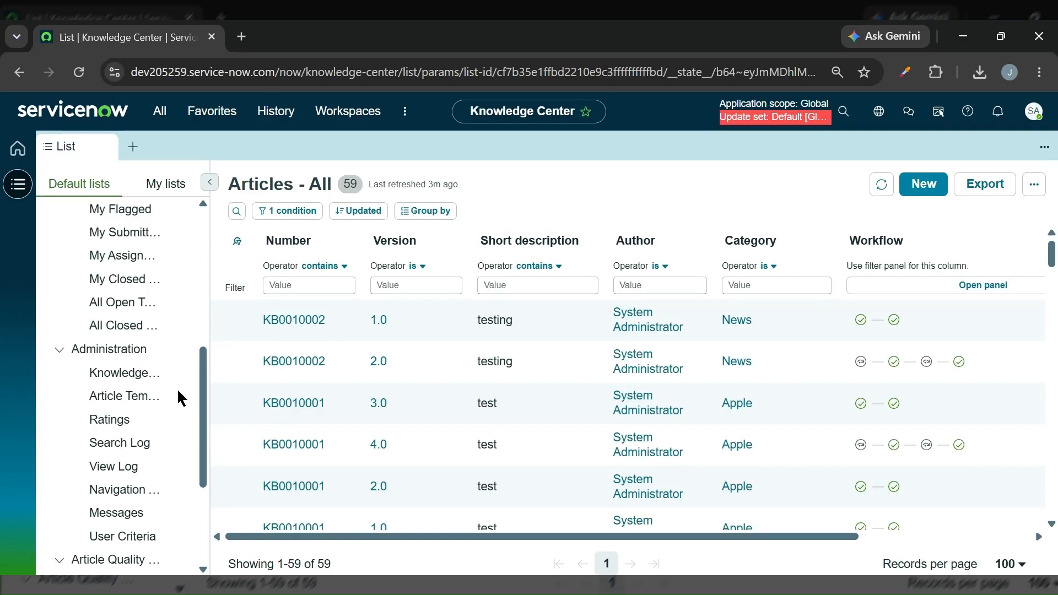
{"action": "left_click", "coordinate": [148, 383]}
{"action": "scroll", "coordinate": [147, 383], "scroll_direction": "down", "scroll_amount": 4}
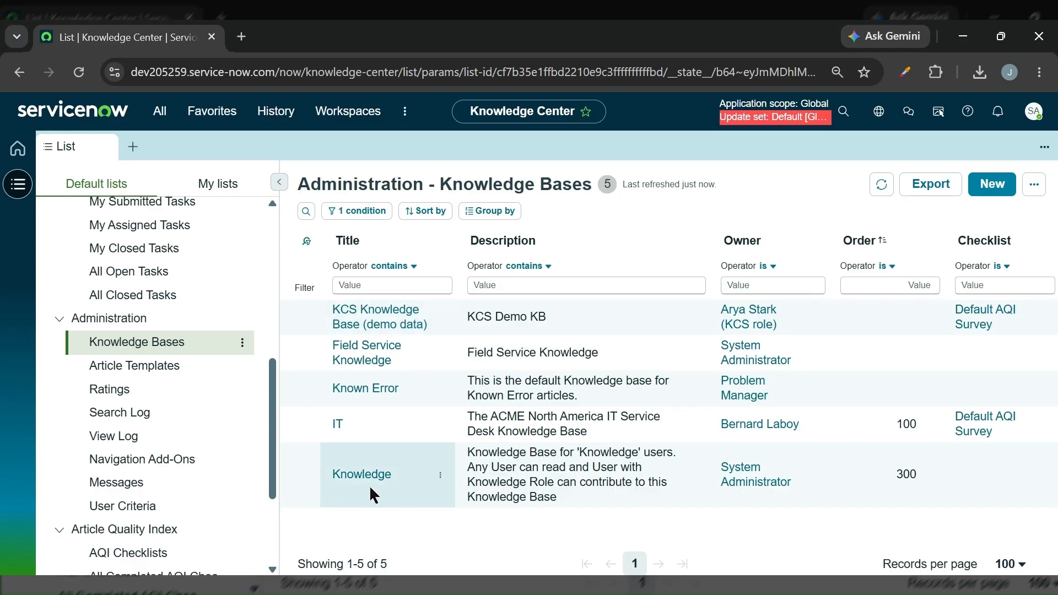
{"action": "left_click", "coordinate": [338, 424]}
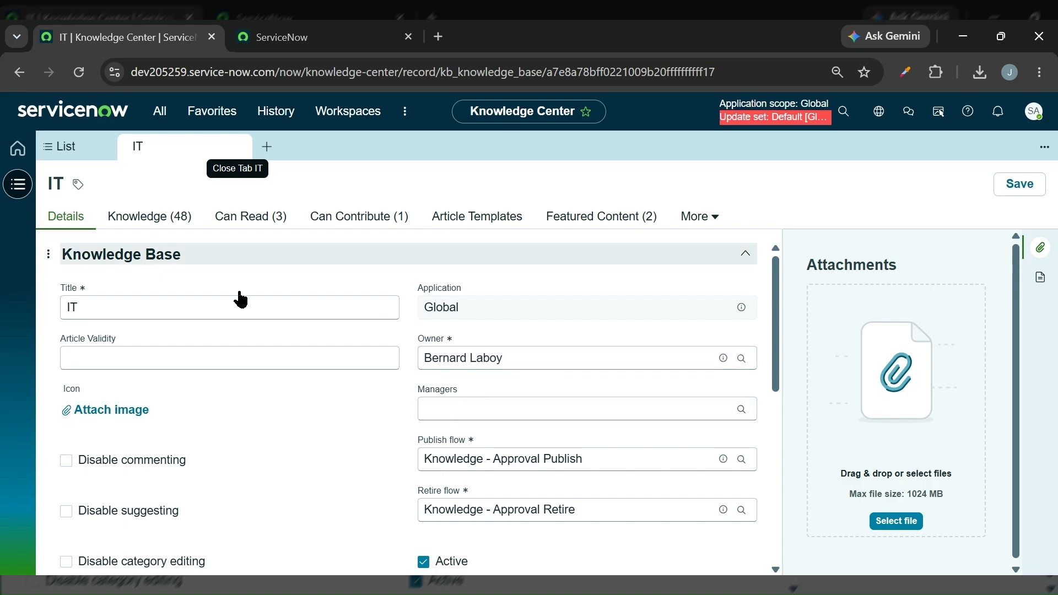
Add the second recently selected user as a manager of the IT knowledge base and save the record
{"action": "left_click", "coordinate": [479, 410]}
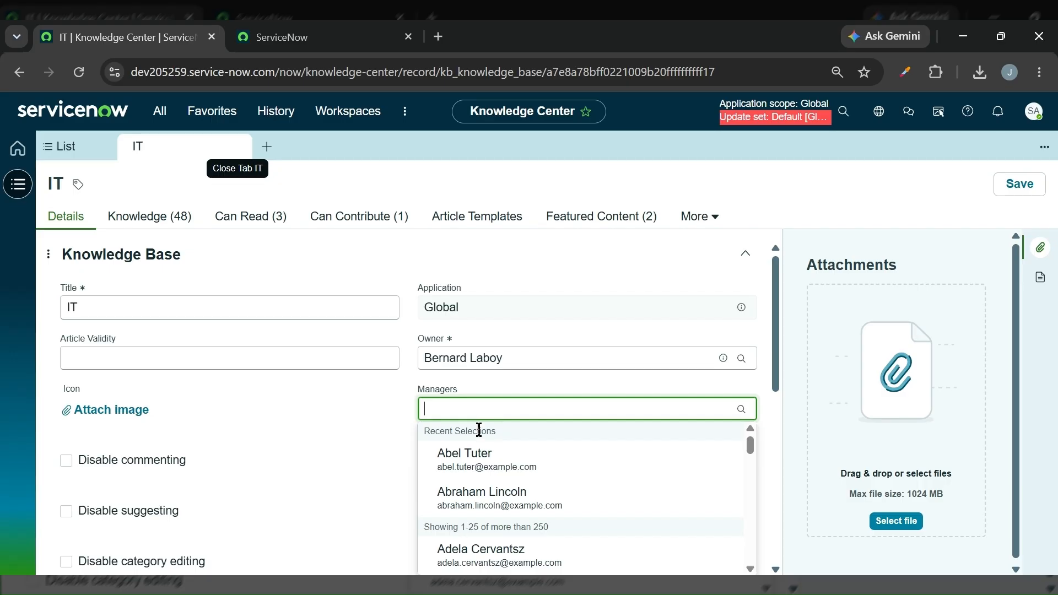
{"action": "left_click", "coordinate": [474, 493]}
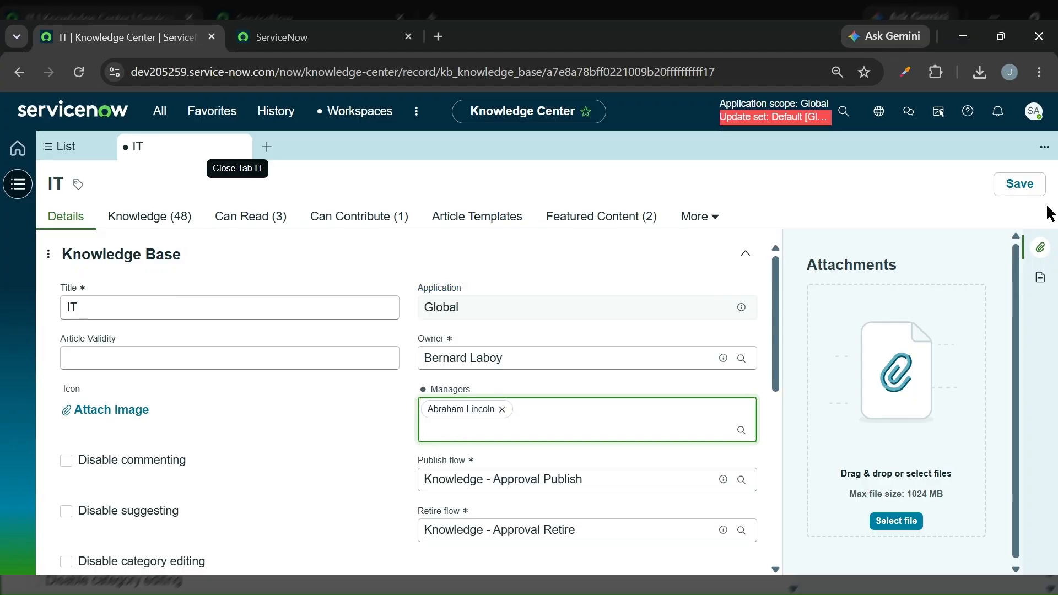
{"action": "left_click", "coordinate": [1015, 189]}
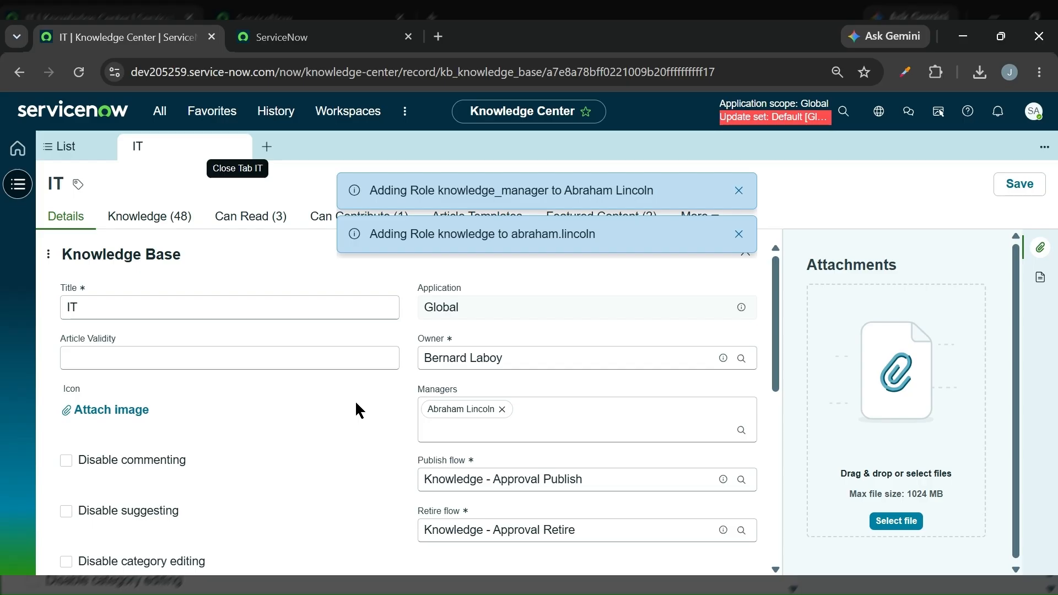
Set the default Short description for the IT knowledge base's articles to "IT- Issue:"
{"action": "scroll", "coordinate": [360, 410], "scroll_direction": "down", "scroll_amount": 1}
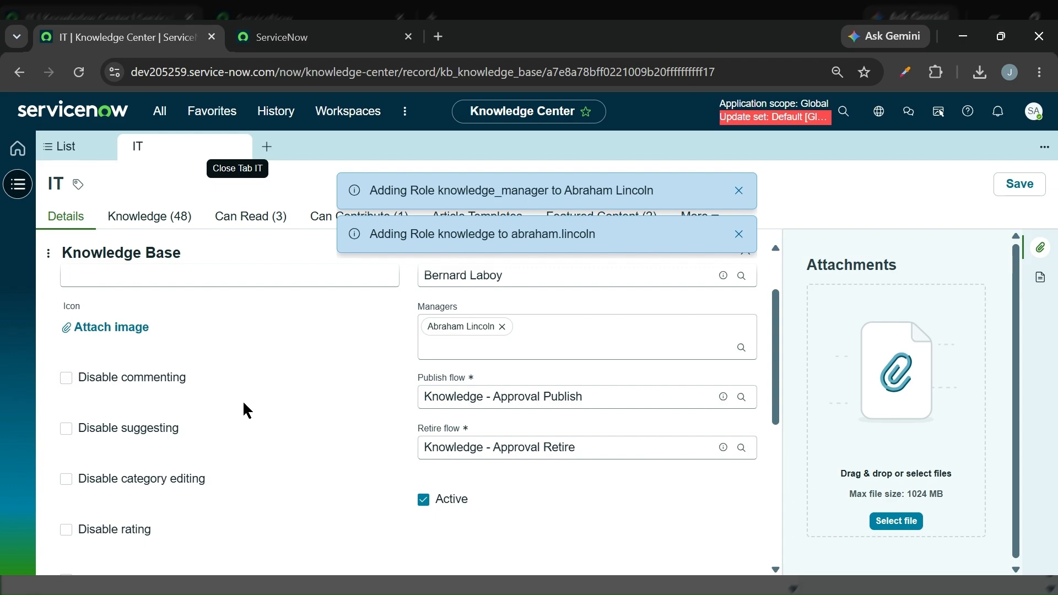
{"action": "scroll", "coordinate": [246, 408], "scroll_direction": "down", "scroll_amount": 1}
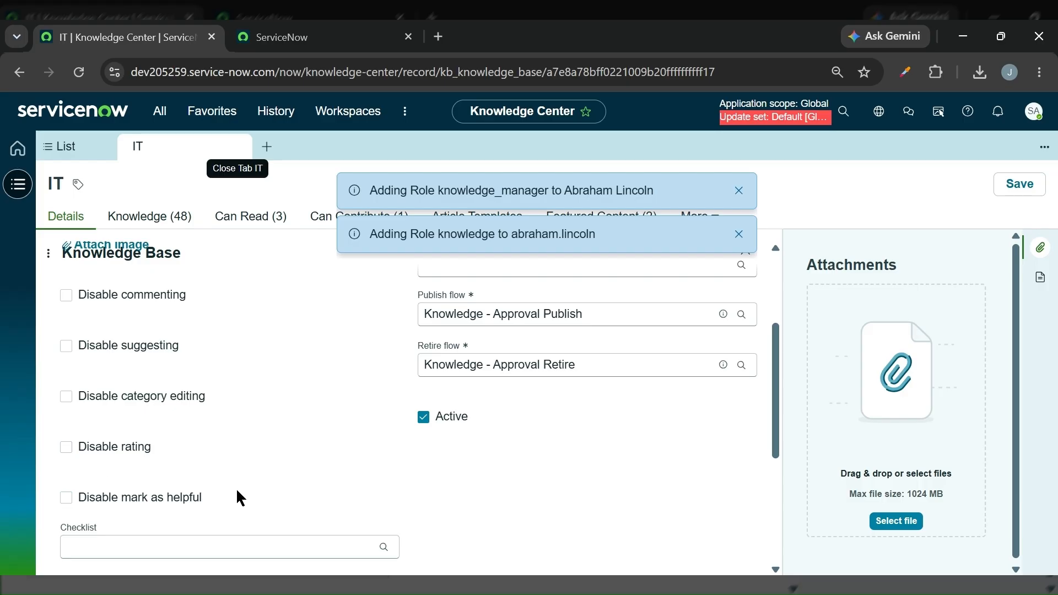
{"action": "scroll", "coordinate": [237, 491], "scroll_direction": "up", "scroll_amount": 1}
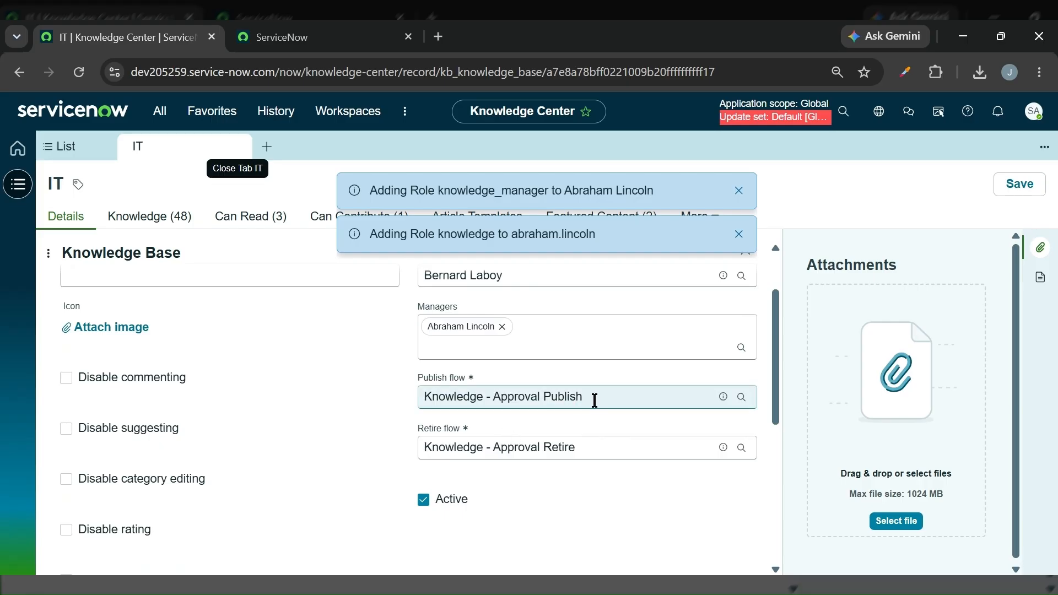
{"action": "scroll", "coordinate": [472, 480], "scroll_direction": "down", "scroll_amount": 3}
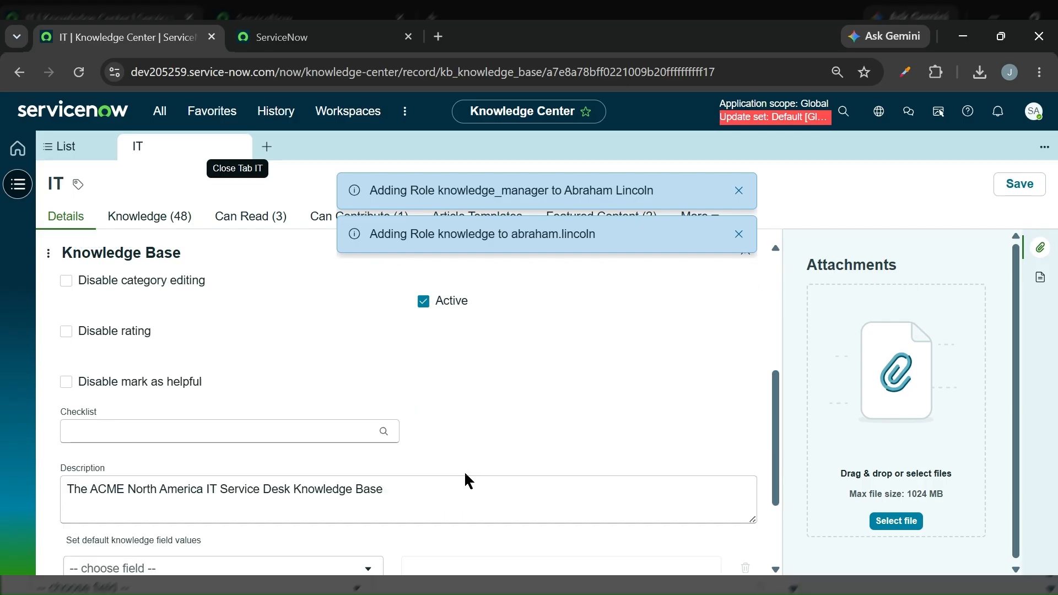
{"action": "scroll", "coordinate": [62, 417], "scroll_direction": "down", "scroll_amount": 1}
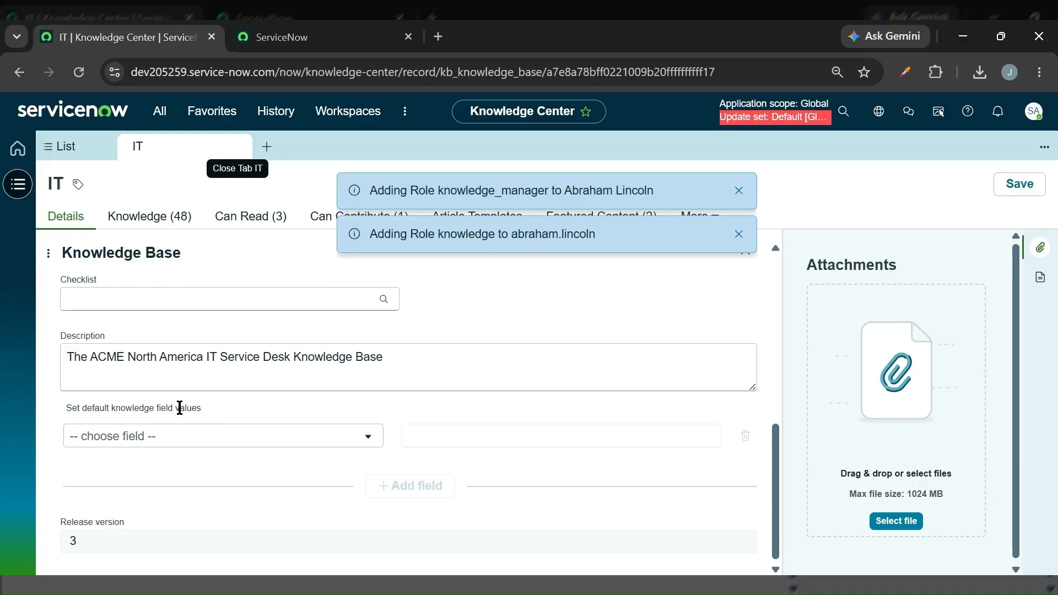
{"action": "left_click", "coordinate": [147, 443]}
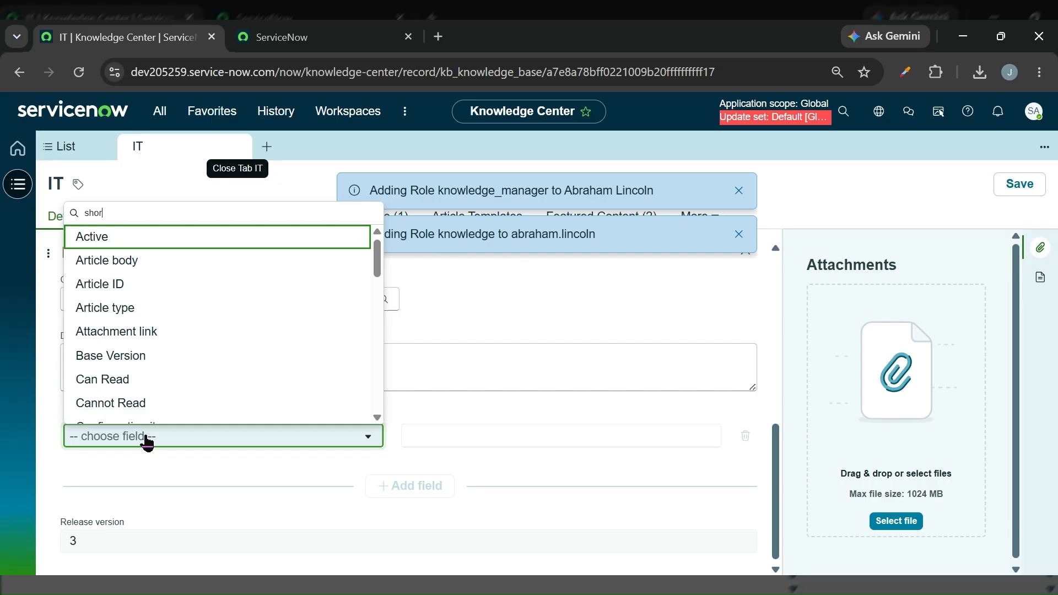
{"action": "left_click", "coordinate": [184, 408]}
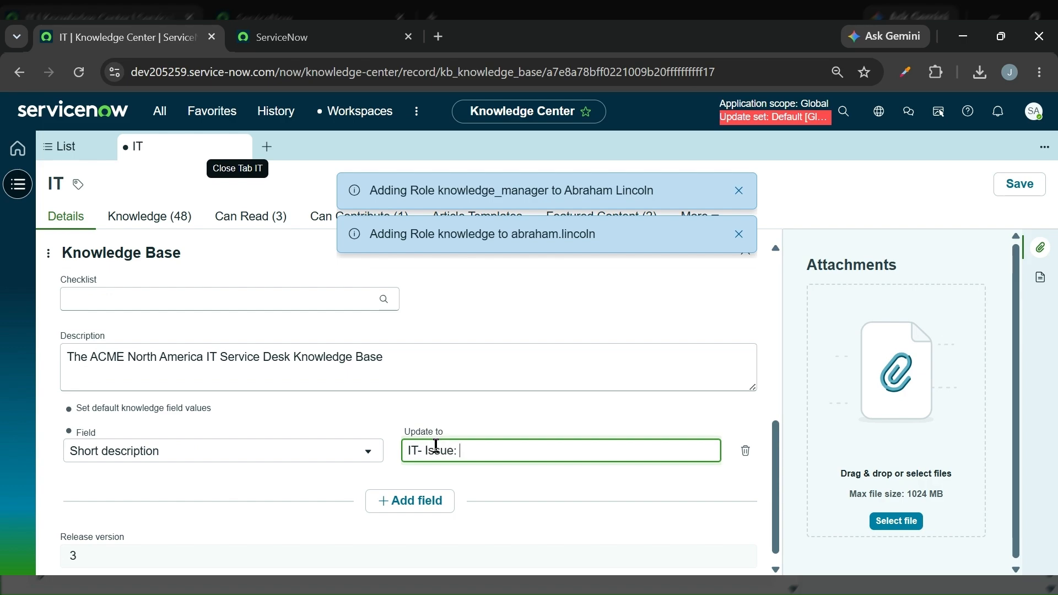
Add a default Article body value of "Testing" to the IT knowledge base and save the record
{"action": "left_click", "coordinate": [438, 502]}
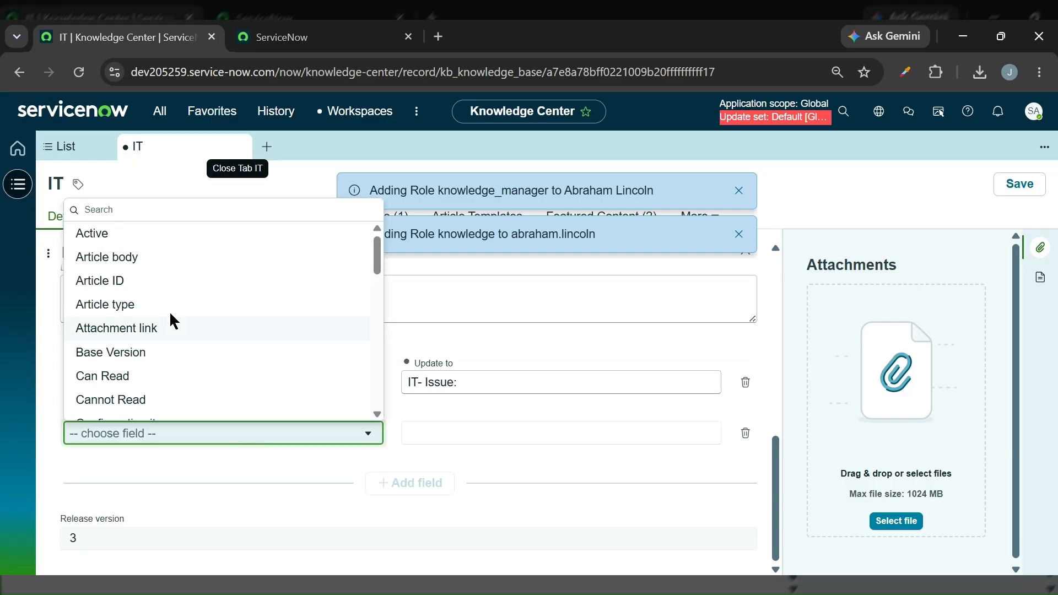
{"action": "left_click", "coordinate": [130, 258]}
{"action": "left_click", "coordinate": [456, 484]}
{"action": "type", "text": "Testing"}
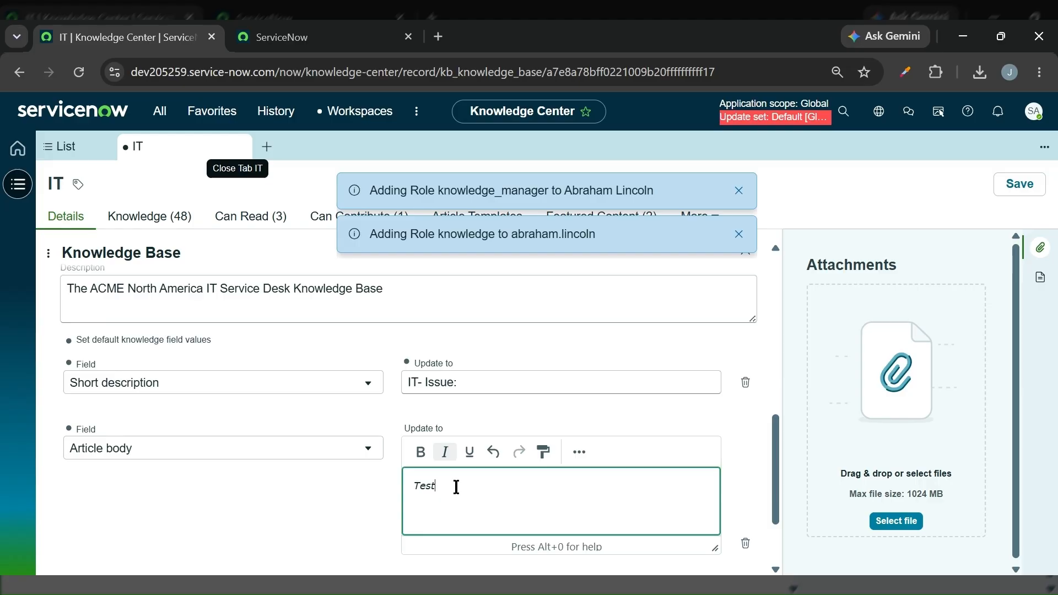
{"action": "left_click", "coordinate": [353, 505]}
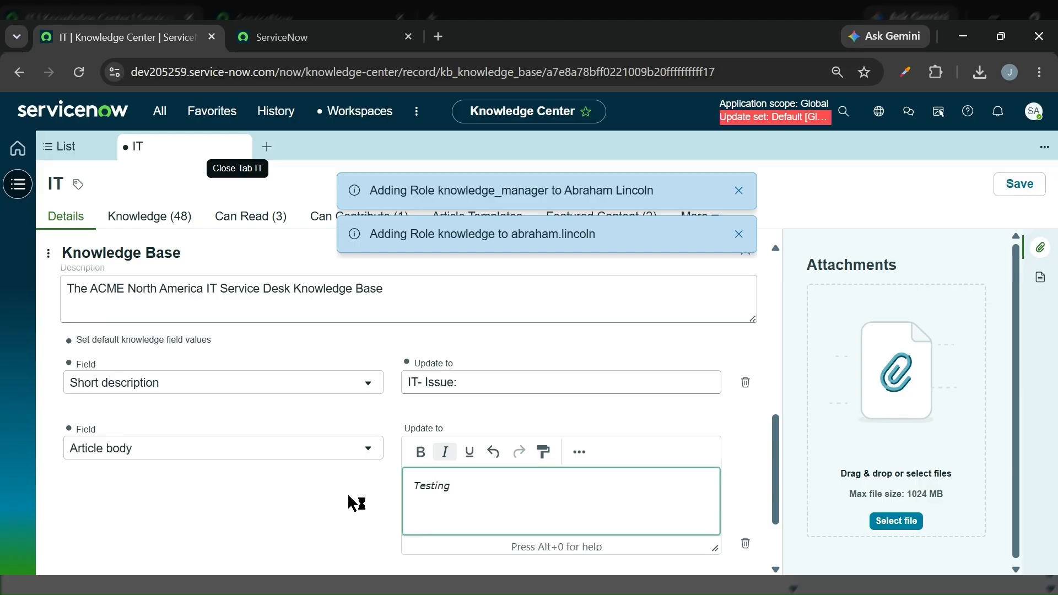
{"action": "left_click", "coordinate": [1007, 189]}
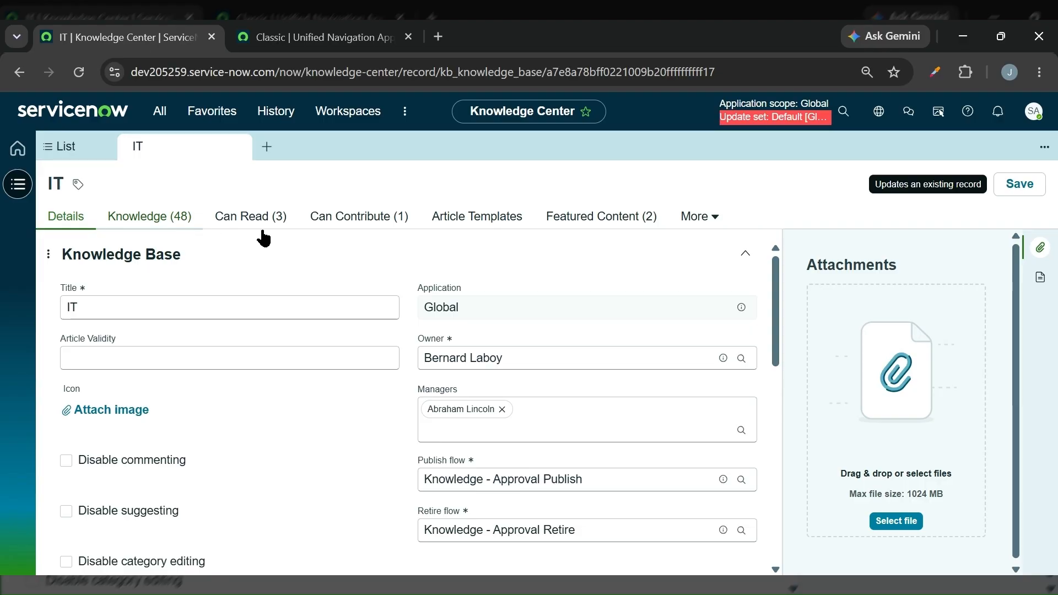
Show the IT knowledge base's Can Read criteria, and open the Knowledge User Criteria module in a new browser tab
{"action": "left_click", "coordinate": [293, 240]}
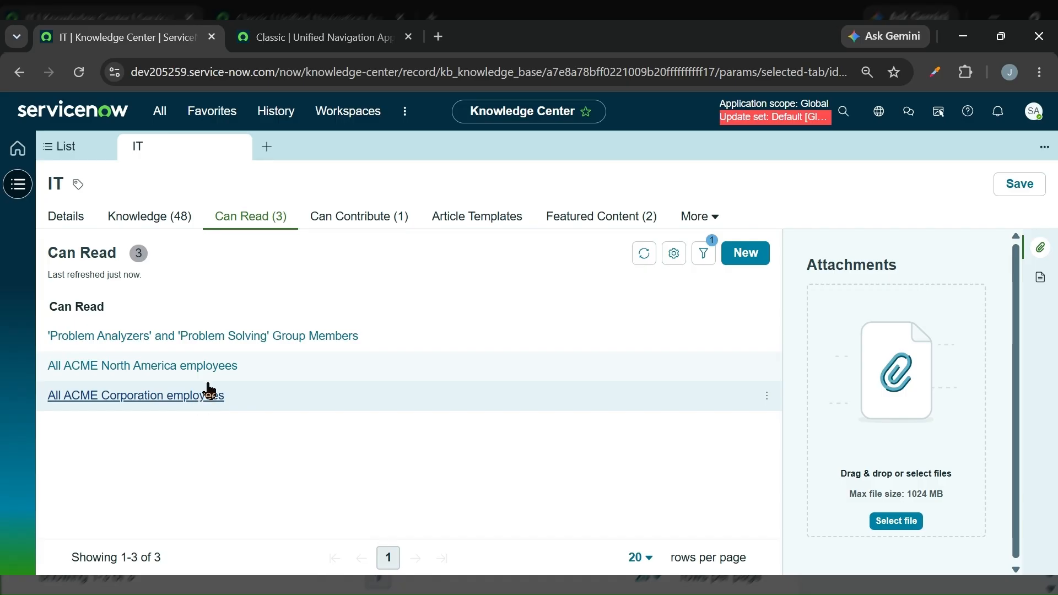
{"action": "left_click", "coordinate": [160, 111]}
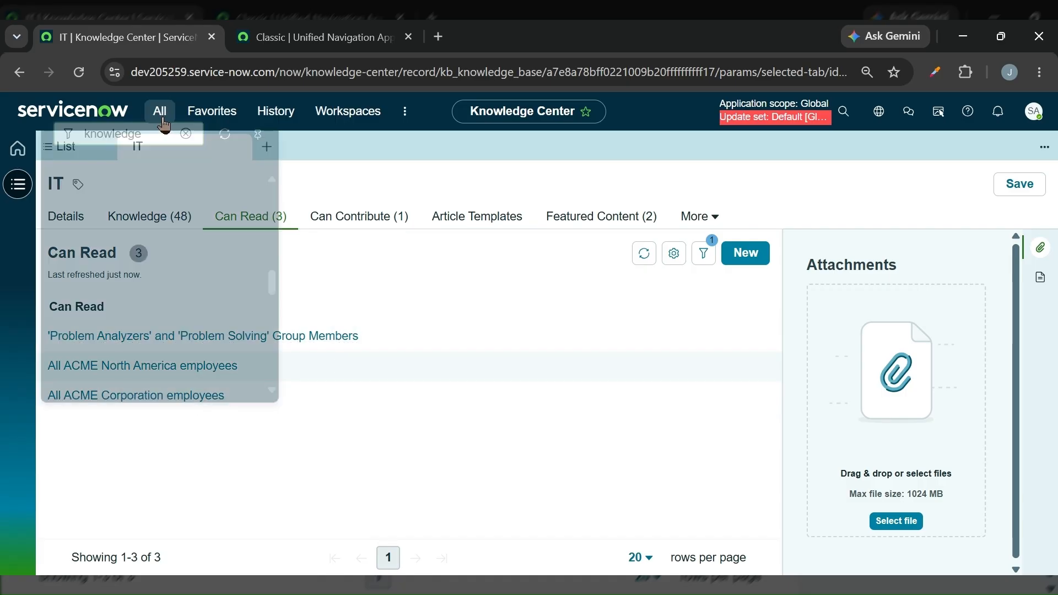
{"action": "scroll", "coordinate": [165, 288], "scroll_direction": "down", "scroll_amount": 6}
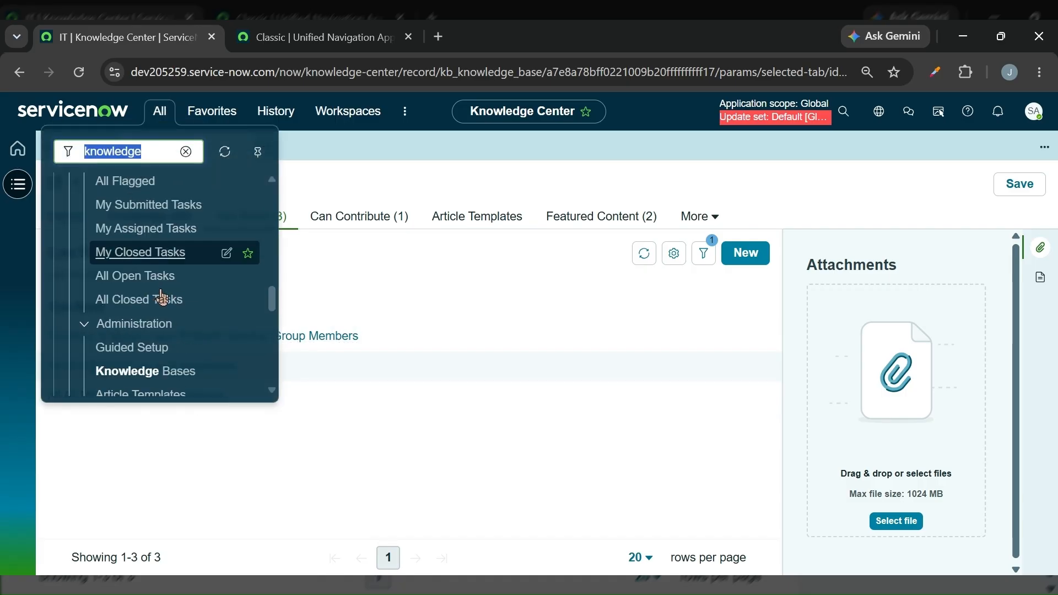
{"action": "scroll", "coordinate": [162, 297], "scroll_direction": "down", "scroll_amount": 3}
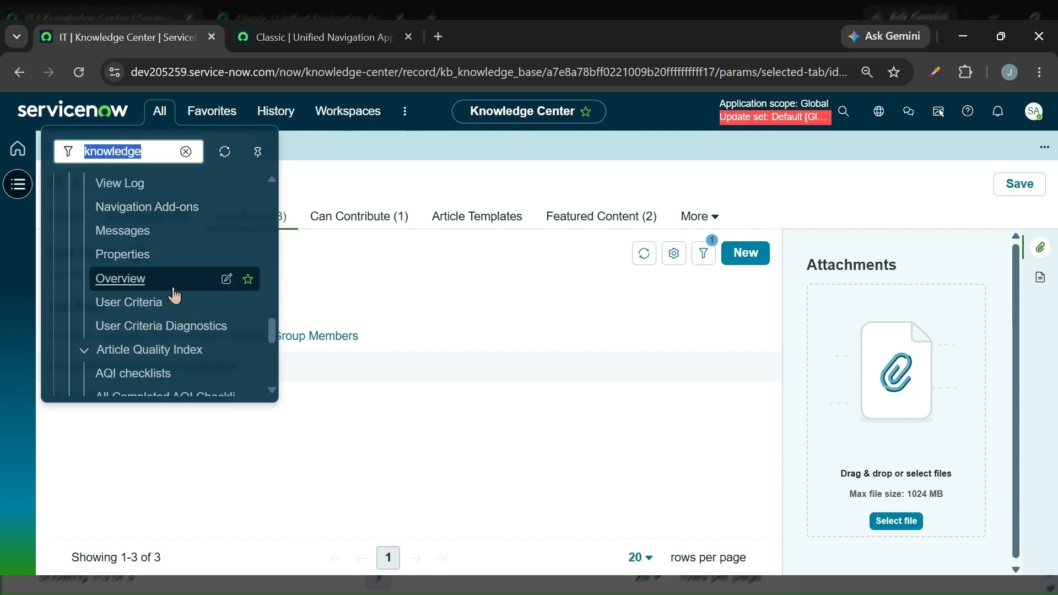
{"action": "left_click", "coordinate": [146, 304]}
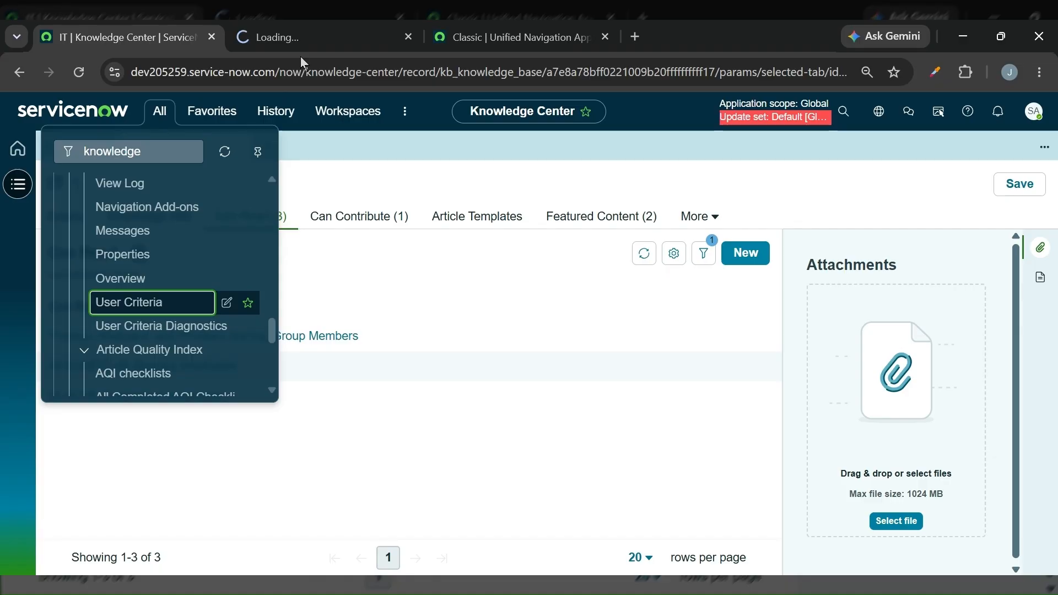
Open the 'Problem Analyzers' and 'Problem Solving' Group Members record from the user criteria list and examine its fields
{"action": "left_click", "coordinate": [289, 40]}
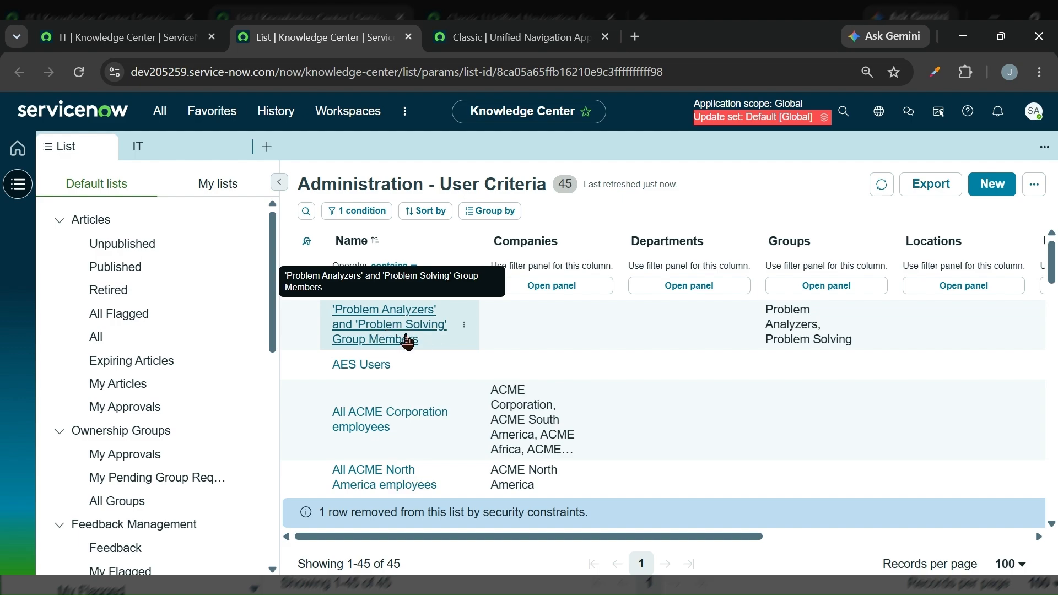
{"action": "left_click", "coordinate": [516, 349]}
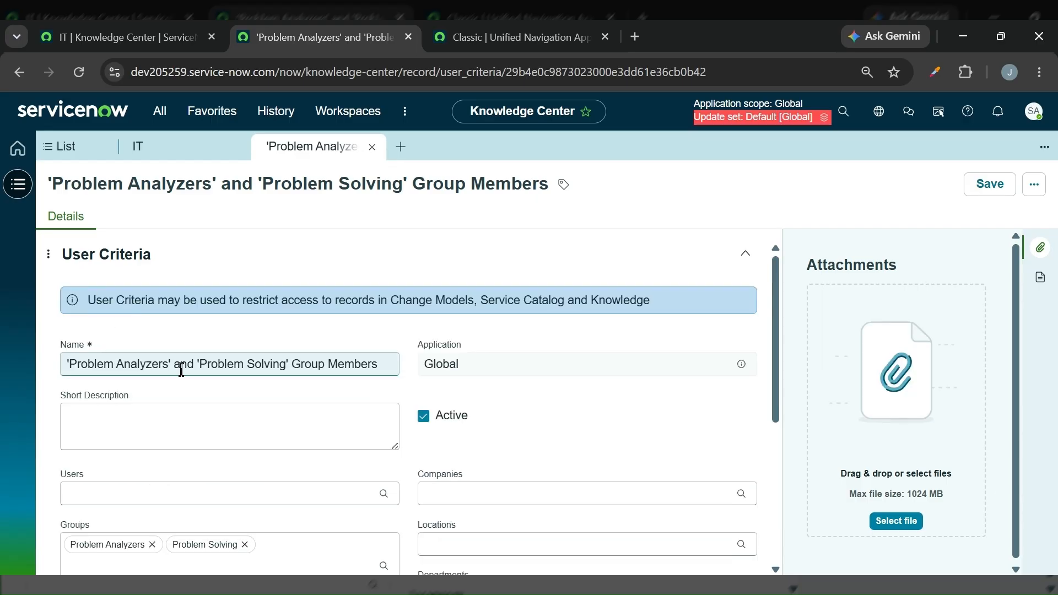
{"action": "scroll", "coordinate": [223, 411], "scroll_direction": "down", "scroll_amount": 2}
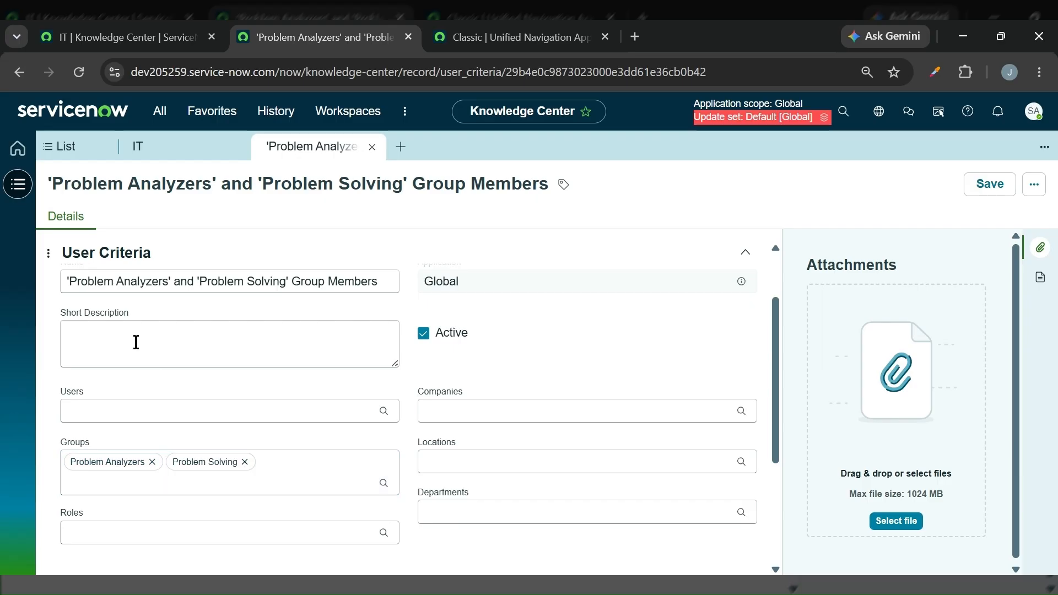
Add a user to the Users field of the open criteria record, and look up the Roles choices
{"action": "left_click", "coordinate": [98, 410]}
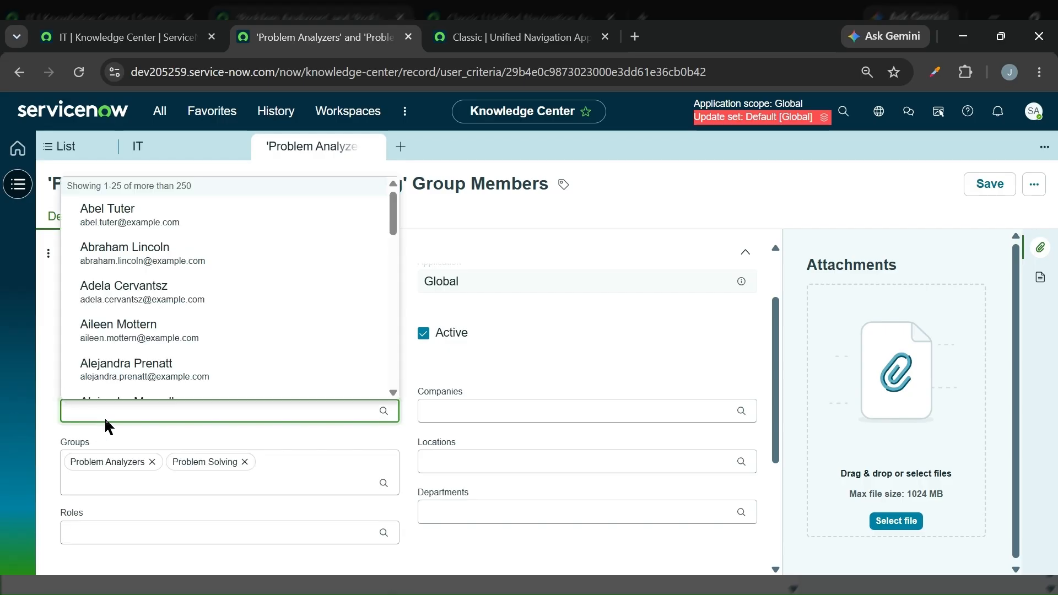
{"action": "left_click", "coordinate": [127, 288]}
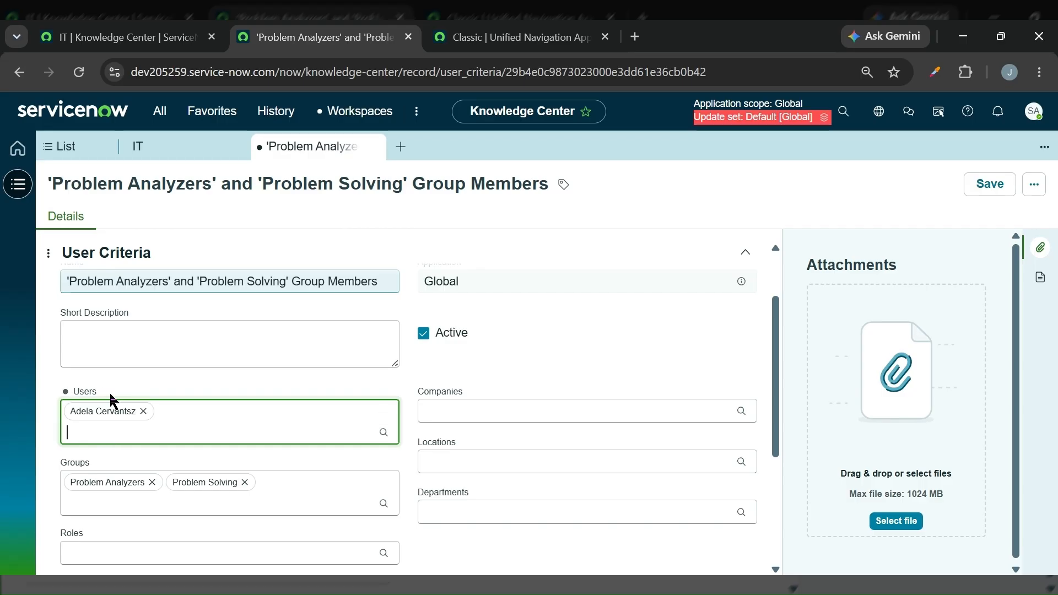
{"action": "left_click", "coordinate": [127, 380]}
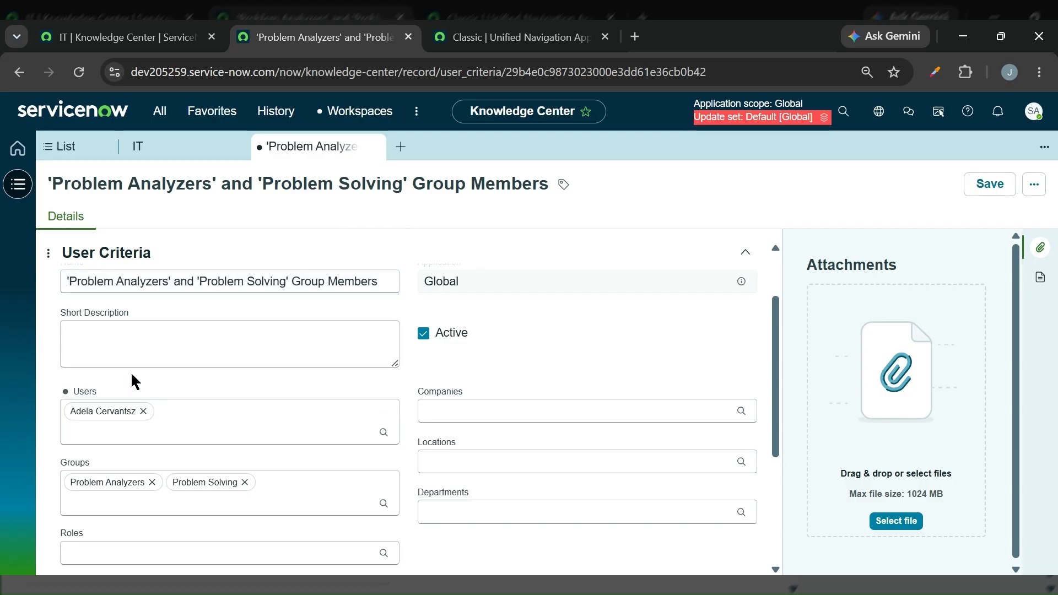
{"action": "scroll", "coordinate": [201, 381], "scroll_direction": "down", "scroll_amount": 3}
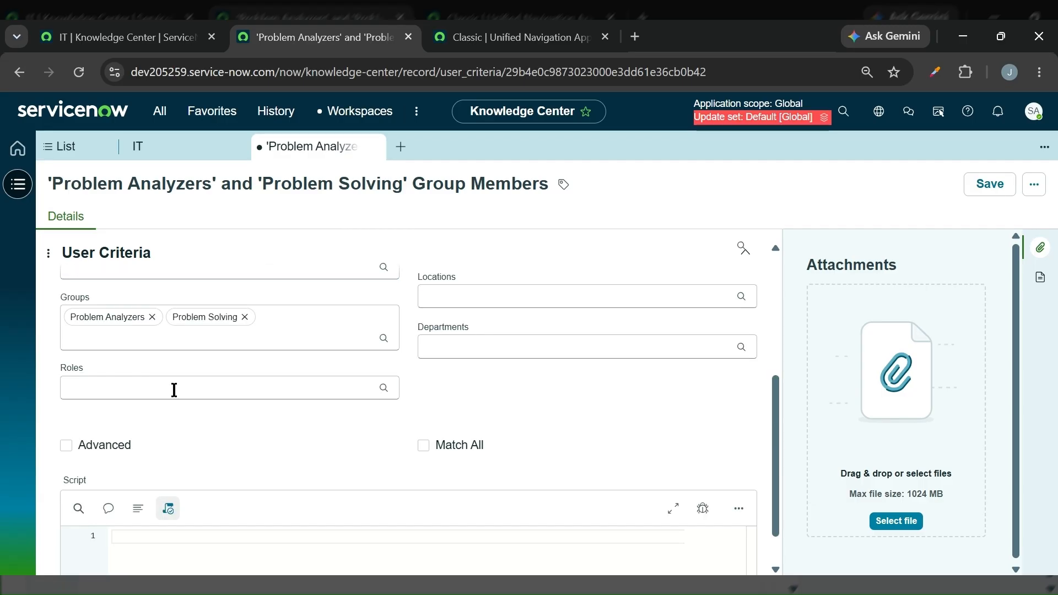
{"action": "left_click", "coordinate": [119, 389]}
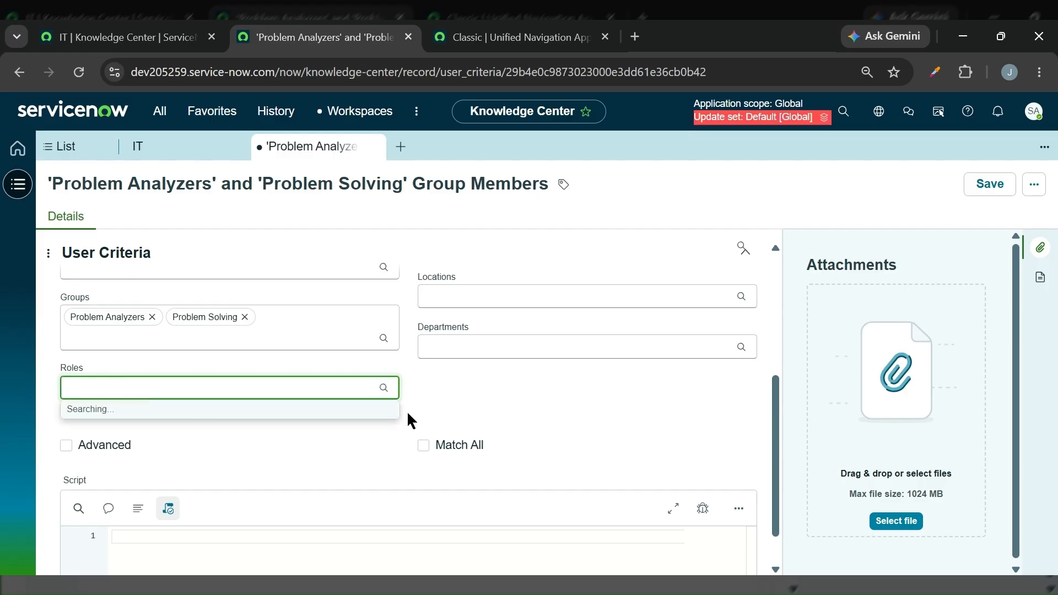
{"action": "scroll", "coordinate": [409, 407], "scroll_direction": "up", "scroll_amount": 3}
{"action": "left_click", "coordinate": [494, 360]}
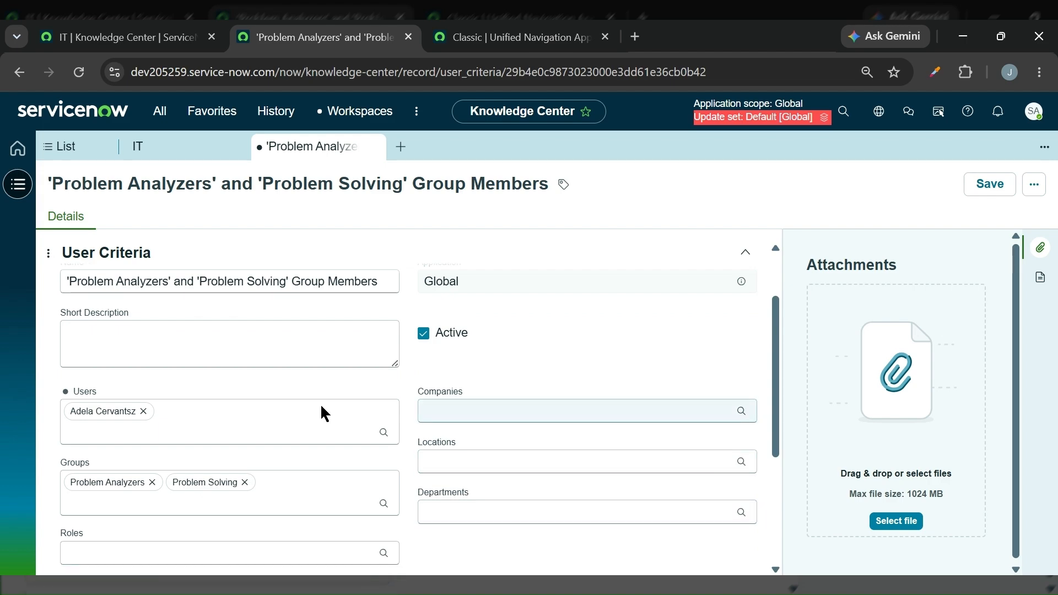
Remove the newly added user from the criteria record's Users field
{"action": "left_click", "coordinate": [144, 411]}
{"action": "scroll", "coordinate": [402, 398], "scroll_direction": "down", "scroll_amount": 2}
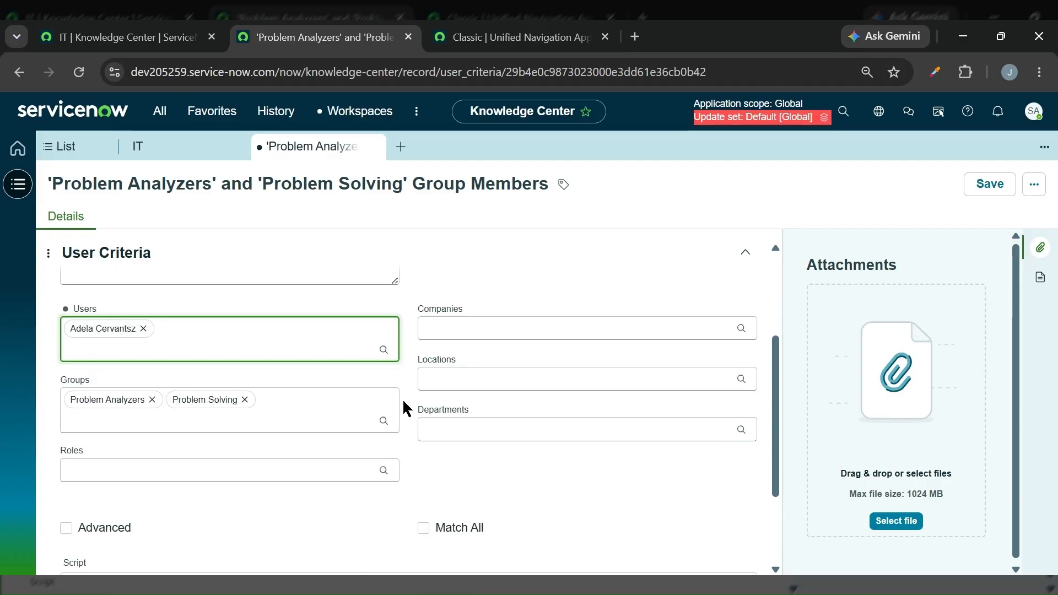
{"action": "key", "text": "BackSpace"}
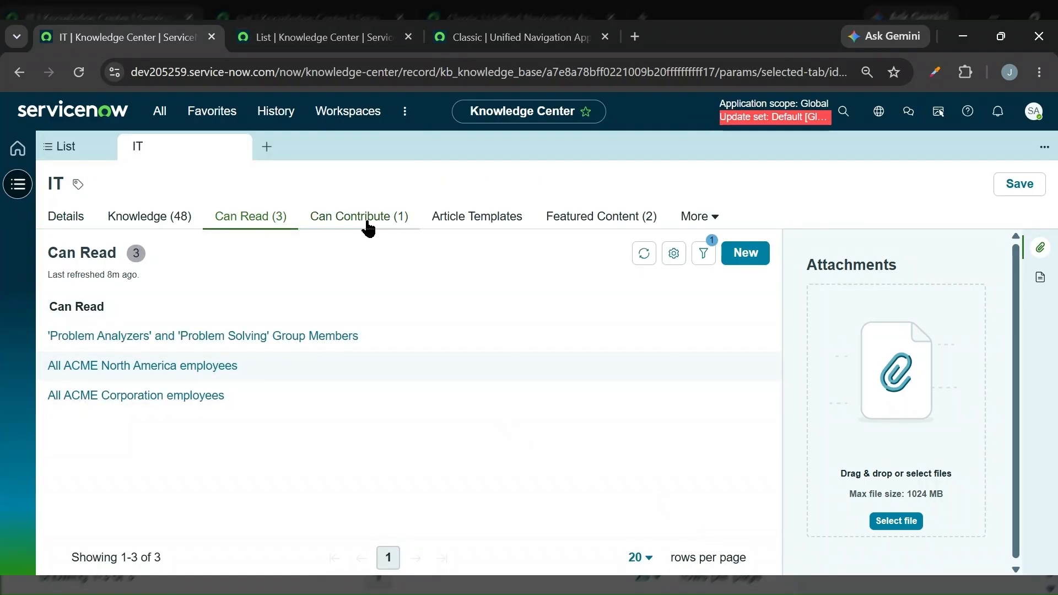
Add the AES Users criteria to the IT knowledge base's Can Read access and save the record
{"action": "left_click", "coordinate": [744, 255]}
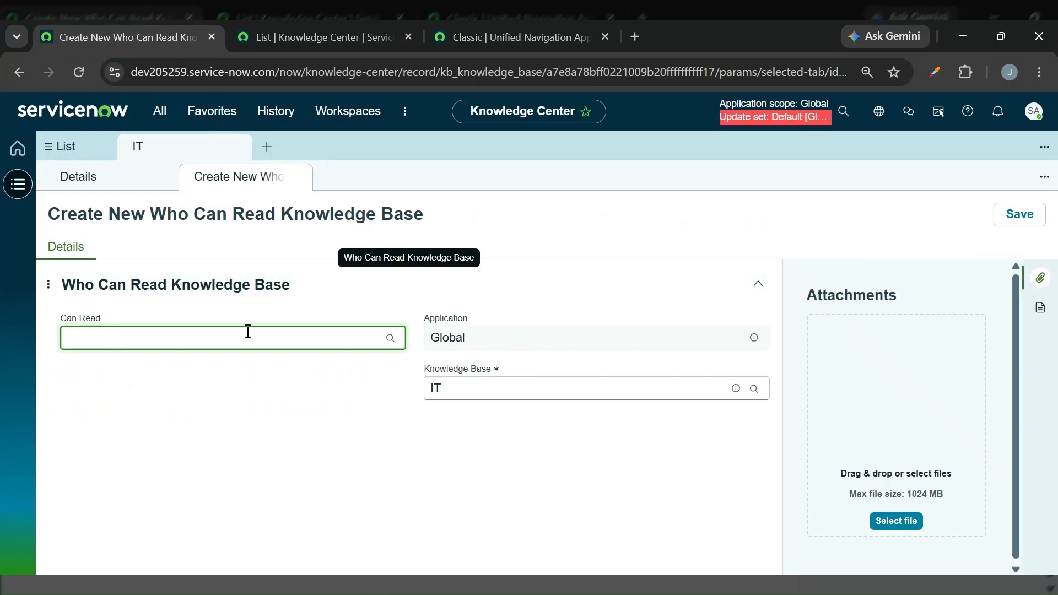
{"action": "left_click", "coordinate": [389, 338]}
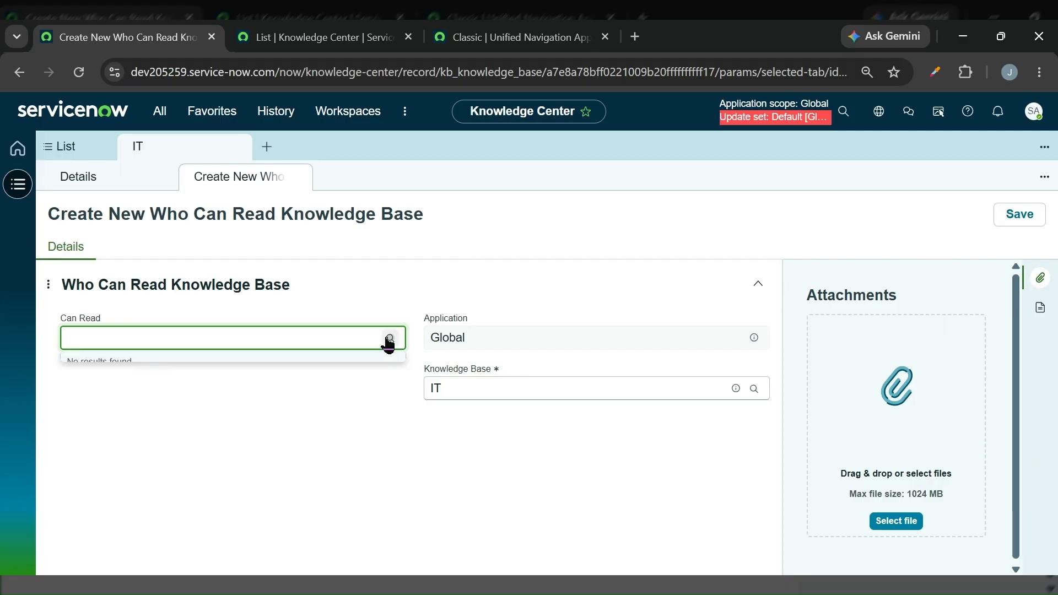
{"action": "left_click", "coordinate": [213, 380]}
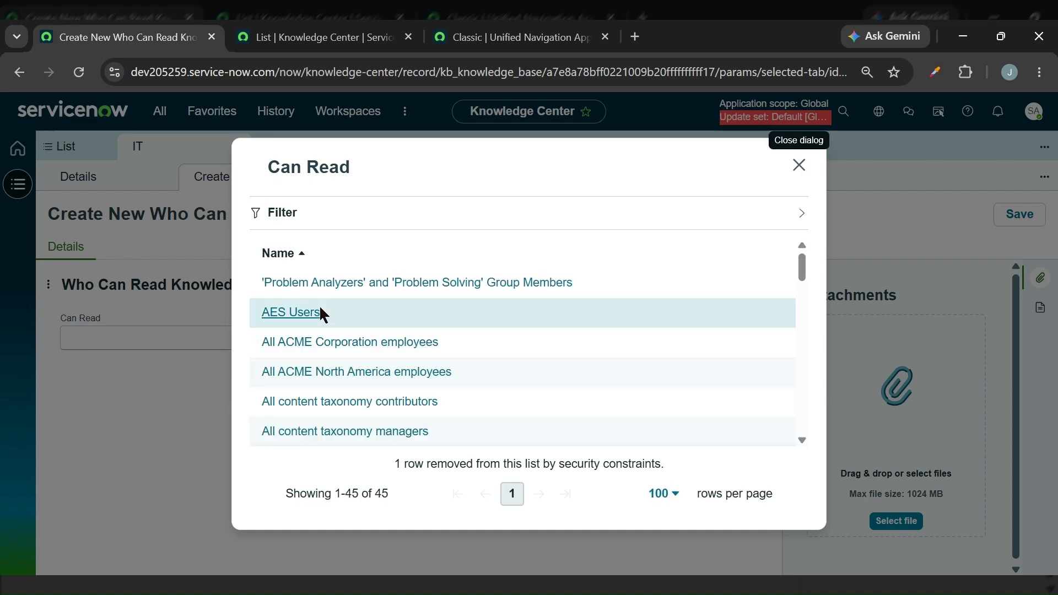
{"action": "left_click", "coordinate": [399, 314]}
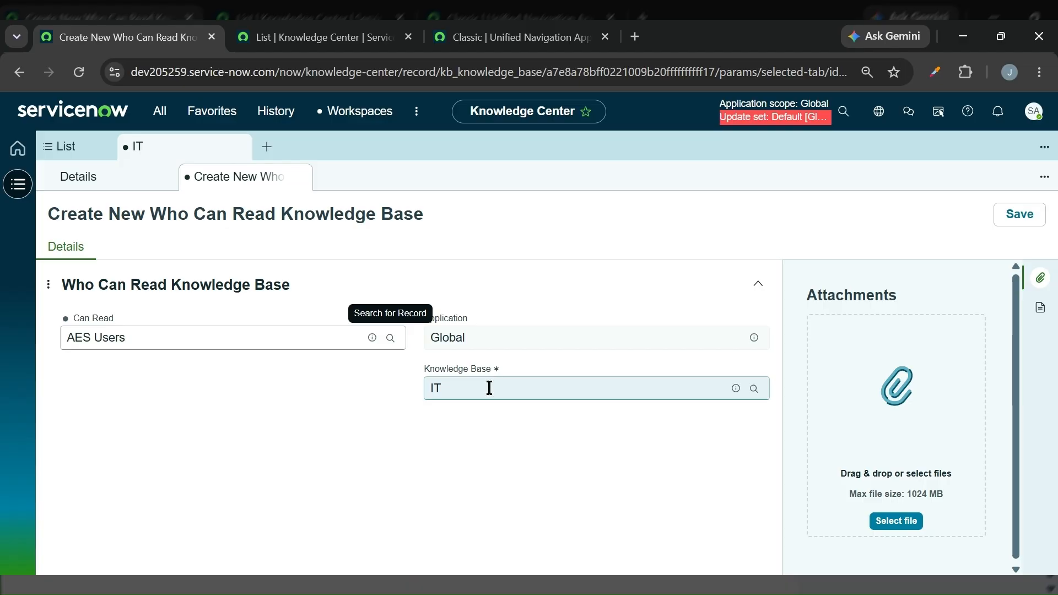
{"action": "left_click", "coordinate": [1014, 223]}
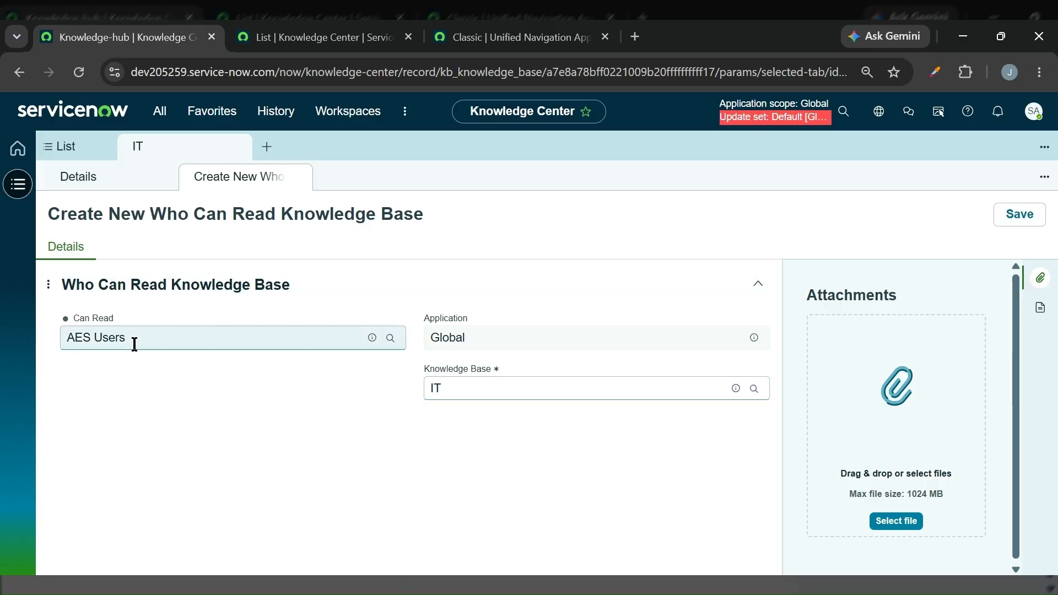
Return to the IT knowledge base record and view its Can Contribute criteria and Article Templates lists
{"action": "left_click", "coordinate": [122, 190]}
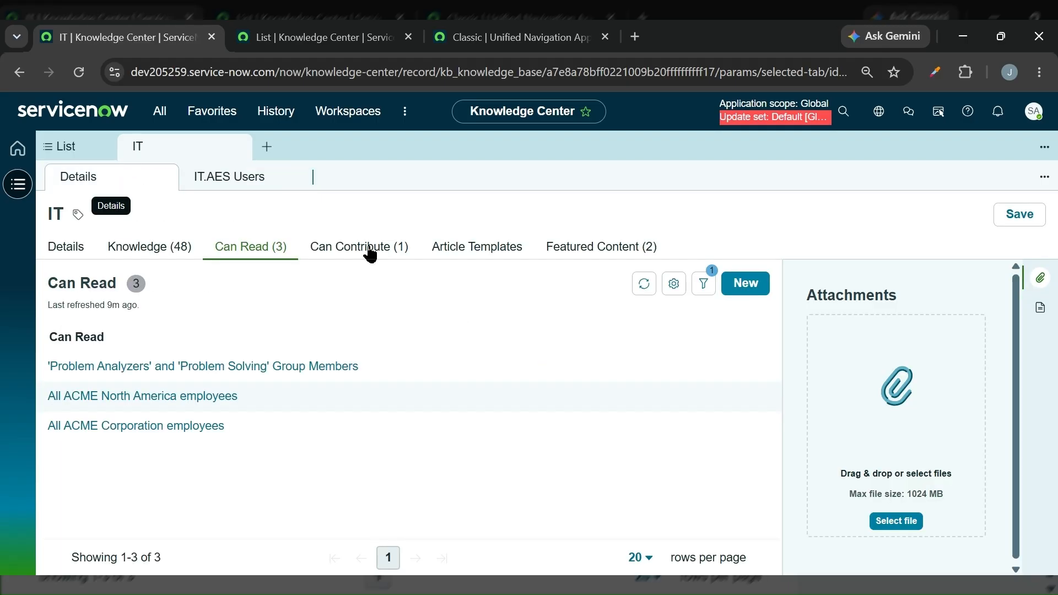
{"action": "left_click", "coordinate": [369, 251]}
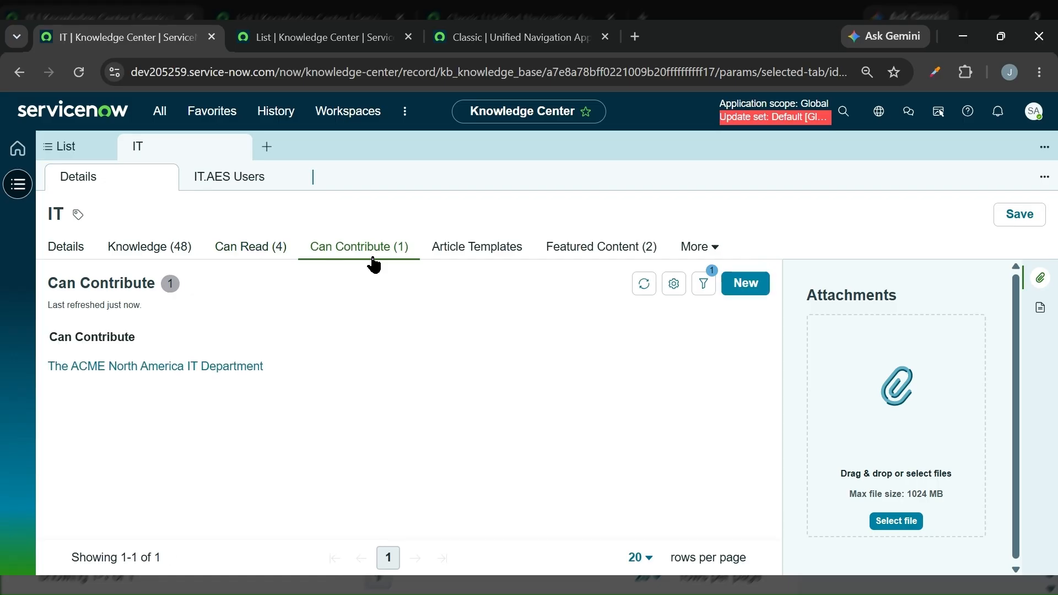
{"action": "left_click", "coordinate": [495, 246]}
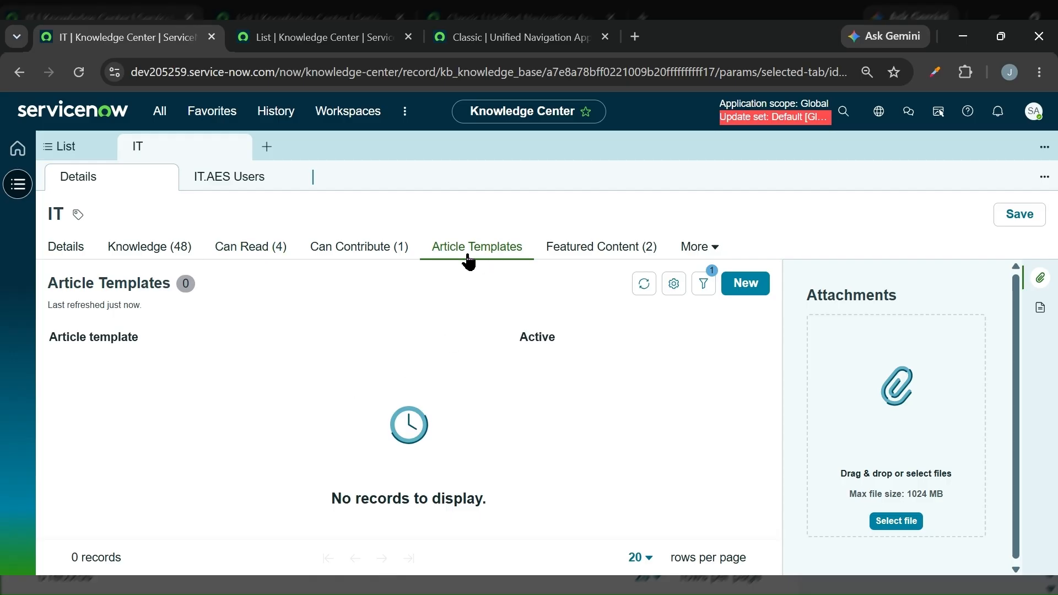
Open the Article Templates module under Knowledge Administration in a new browser tab to review the available templates
{"action": "left_click", "coordinate": [166, 116]}
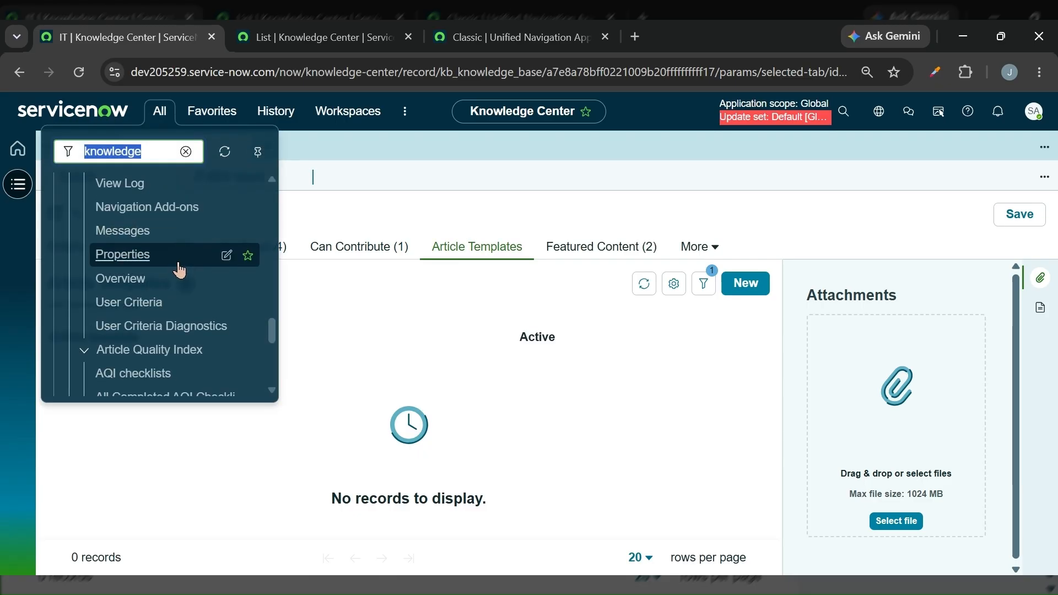
{"action": "scroll", "coordinate": [177, 267], "scroll_direction": "down", "scroll_amount": 3}
{"action": "scroll", "coordinate": [181, 272], "scroll_direction": "up", "scroll_amount": 10}
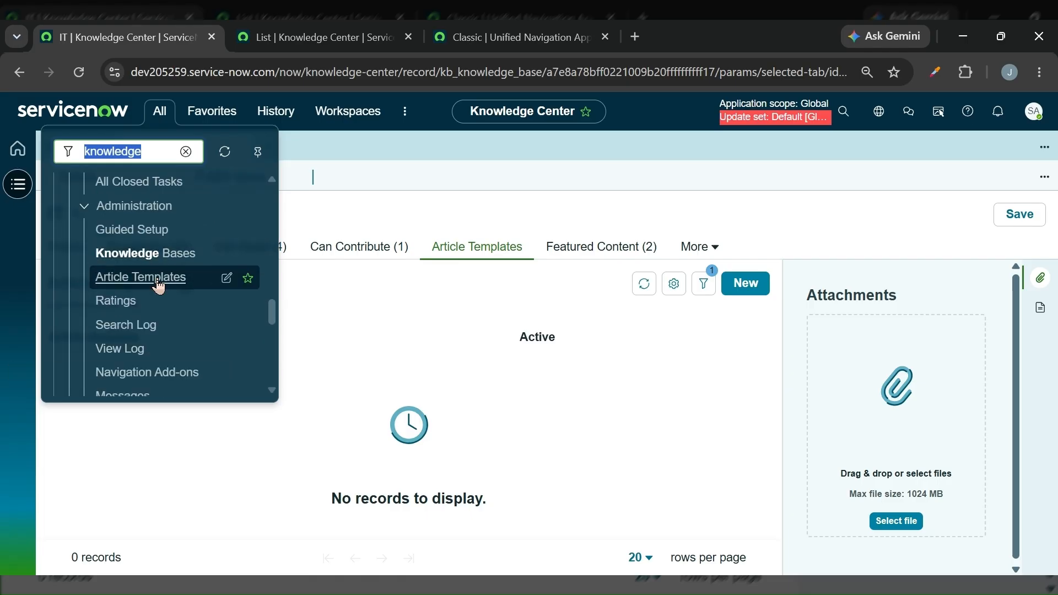
{"action": "left_click", "coordinate": [159, 285]}
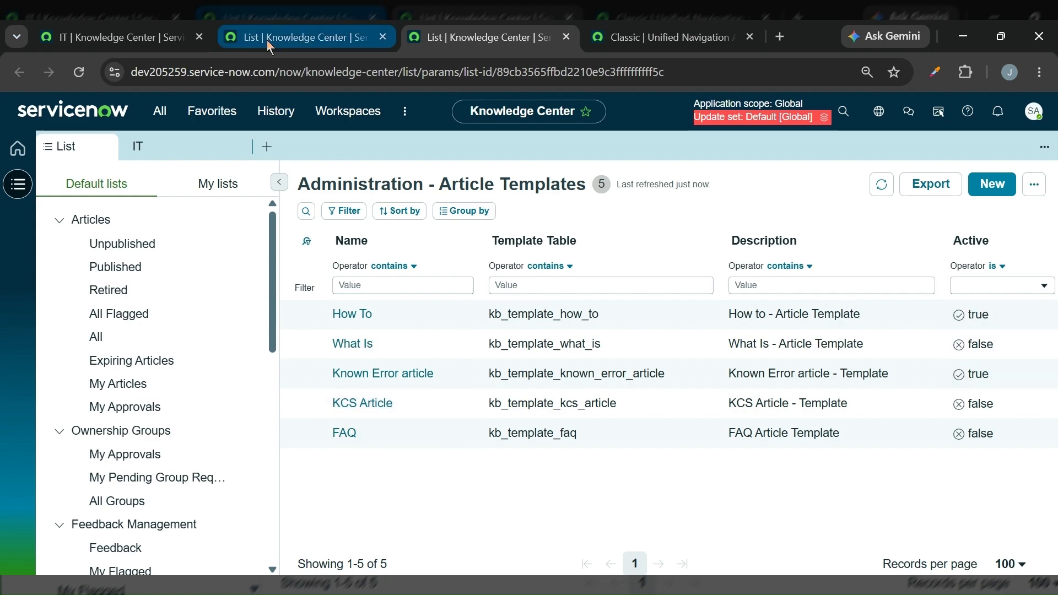
Return to the IT knowledge base and enable the How To article template for it, saving the record
{"action": "left_click", "coordinate": [149, 37]}
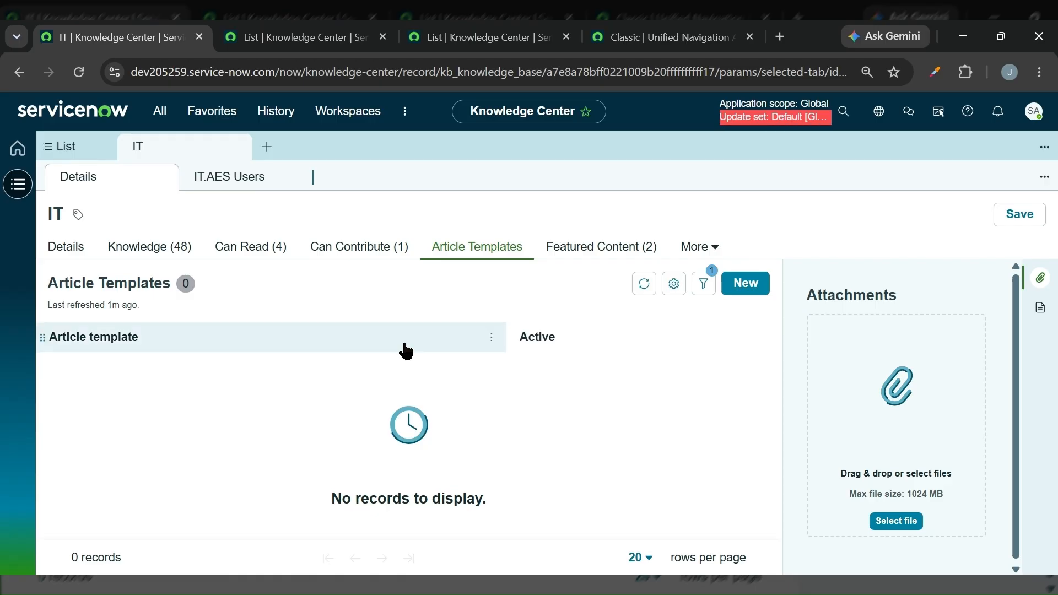
{"action": "left_click", "coordinate": [744, 284]}
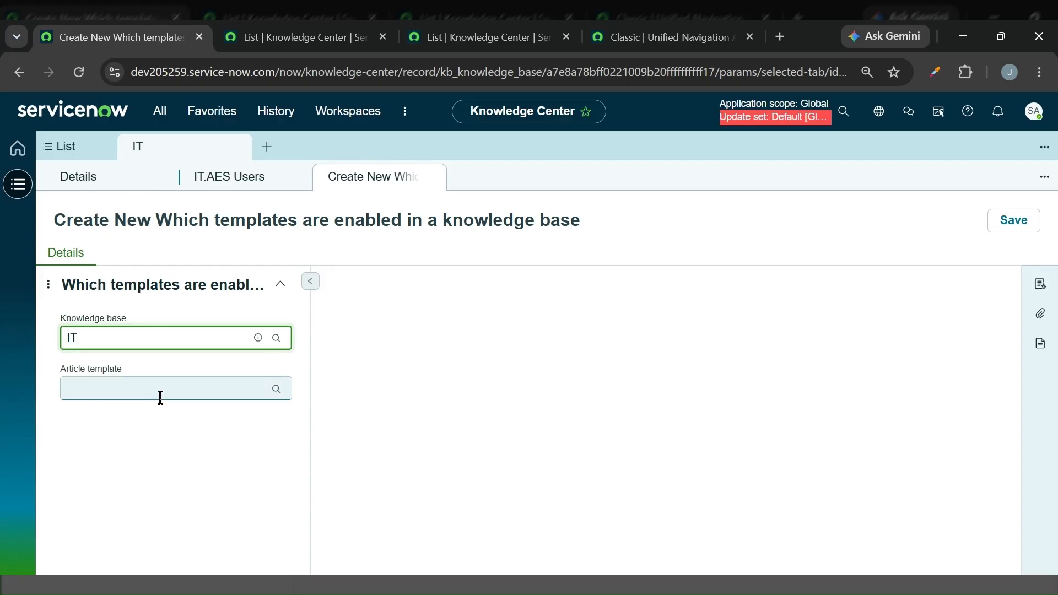
{"action": "left_click", "coordinate": [260, 389]}
{"action": "left_click", "coordinate": [276, 389]}
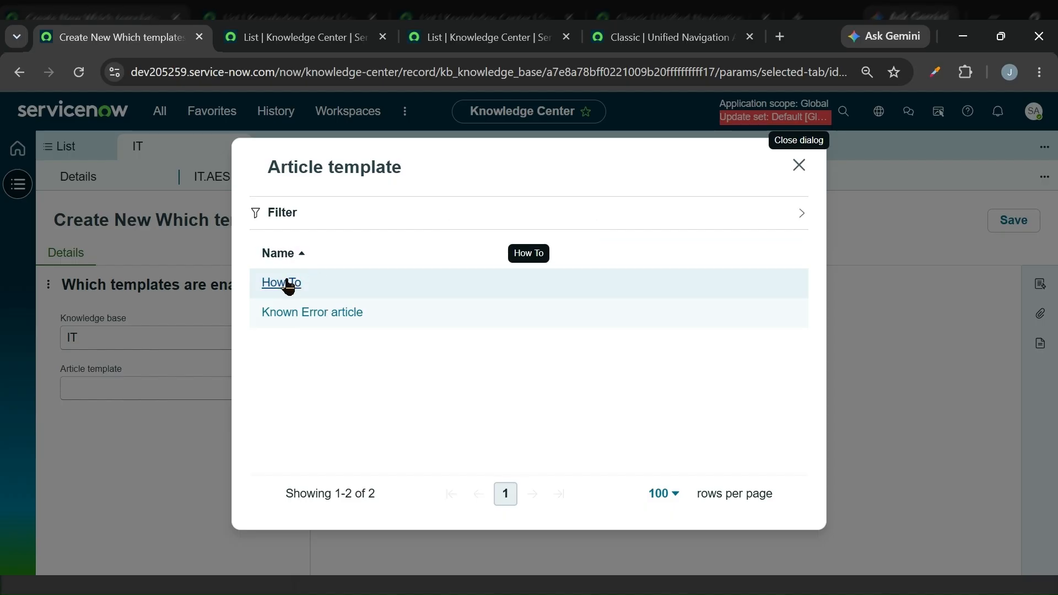
{"action": "left_click", "coordinate": [413, 270]}
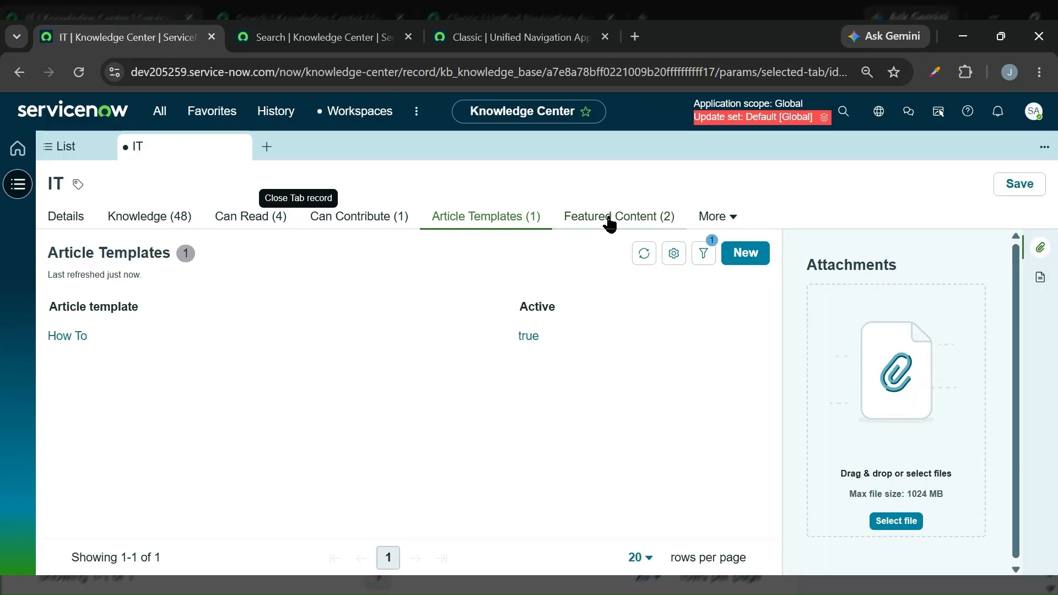
Examine the IT knowledge base's Featured Content keywords and its Knowledge Categories
{"action": "left_click", "coordinate": [610, 218]}
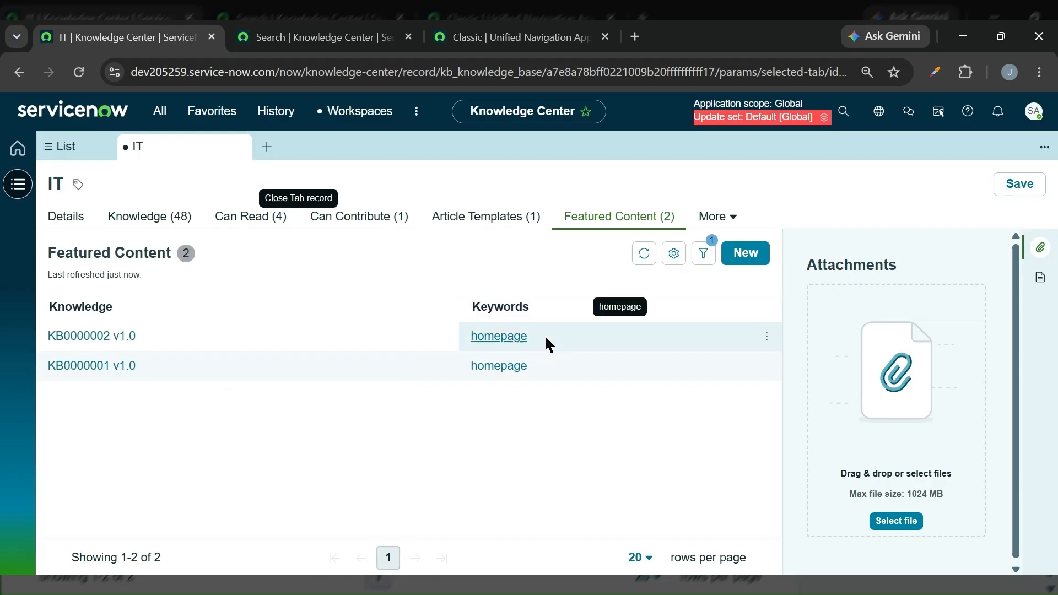
{"action": "left_click_drag", "start_coordinate": [544, 335], "coordinate": [433, 346]}
{"action": "left_click", "coordinate": [507, 434]}
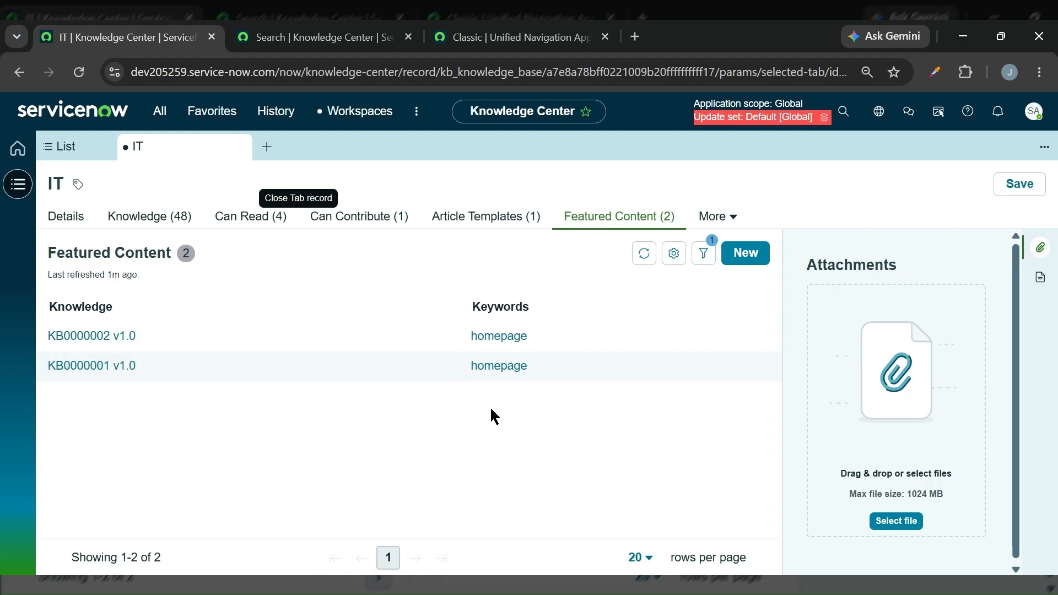
{"action": "left_click", "coordinate": [721, 220]}
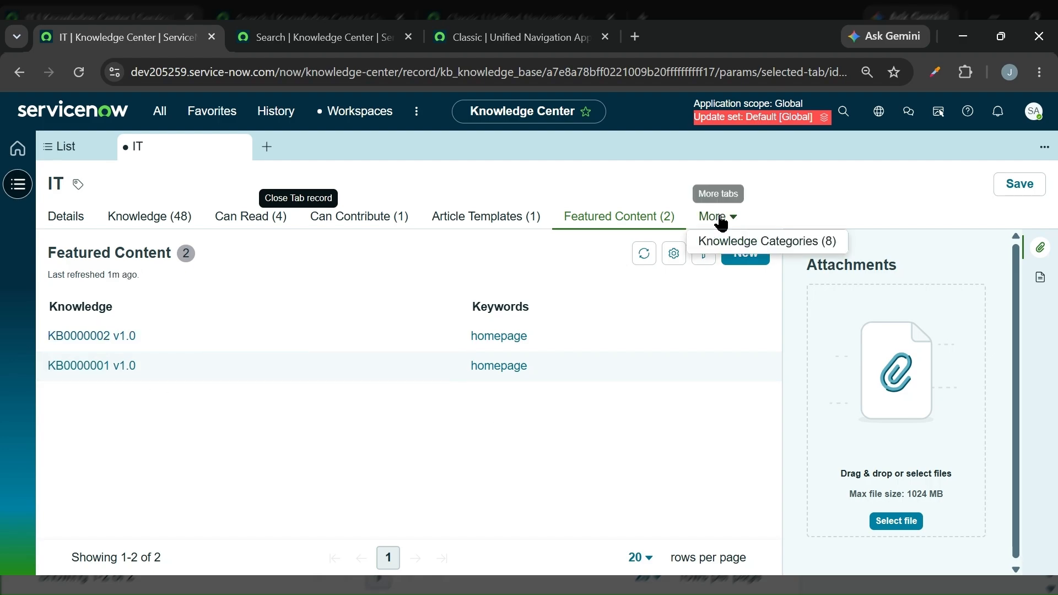
{"action": "left_click", "coordinate": [716, 241]}
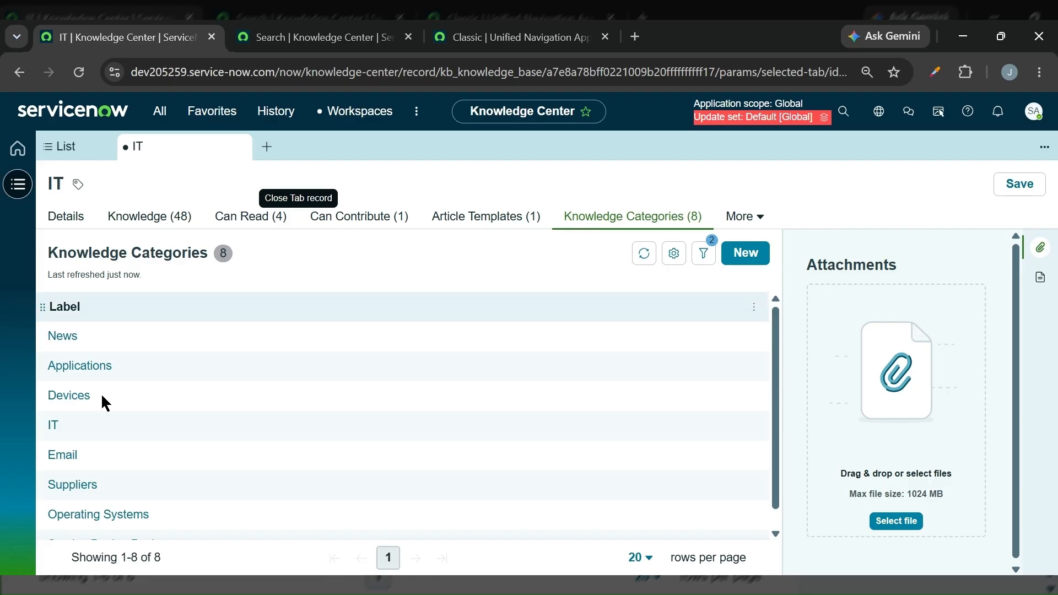
{"action": "scroll", "coordinate": [196, 413], "scroll_direction": "down", "scroll_amount": 1}
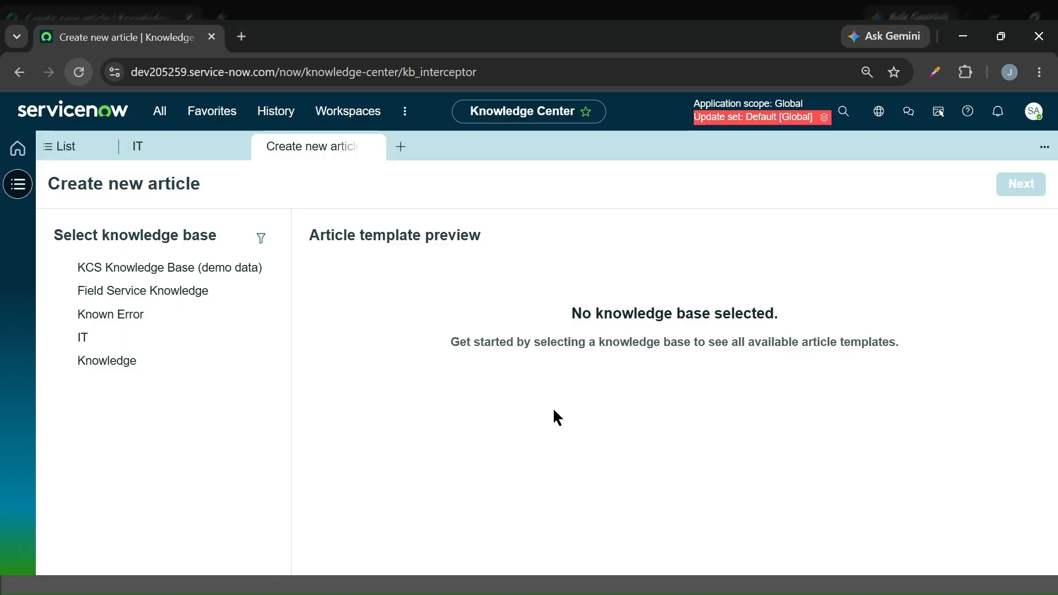
Start a new article in the IT knowledge base with the Standard template, declining the default field values
{"action": "left_click", "coordinate": [150, 339]}
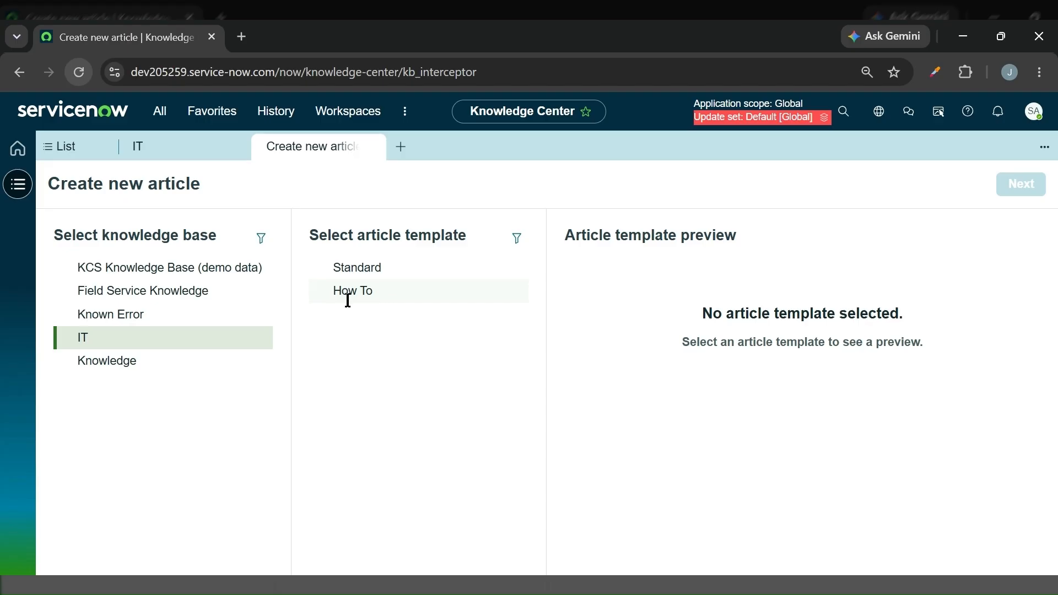
{"action": "left_click", "coordinate": [398, 268]}
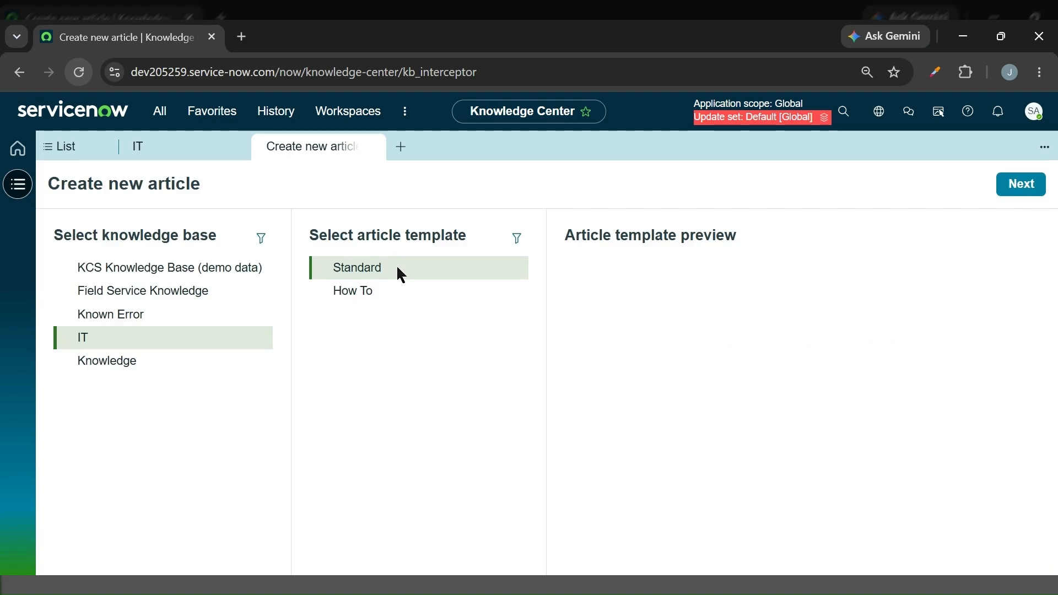
{"action": "left_click", "coordinate": [1016, 183]}
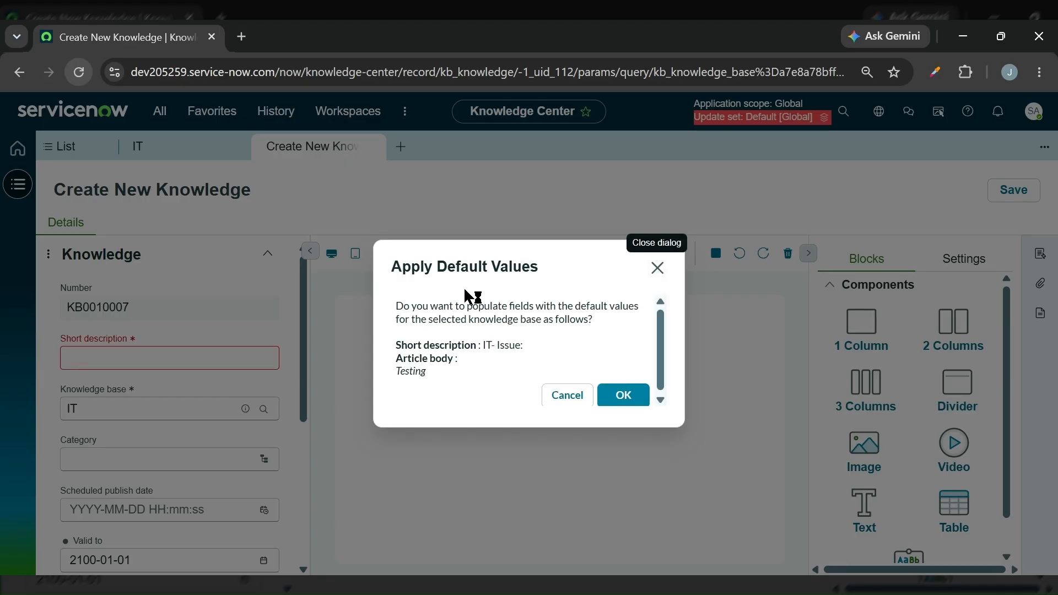
{"action": "left_click", "coordinate": [567, 395]}
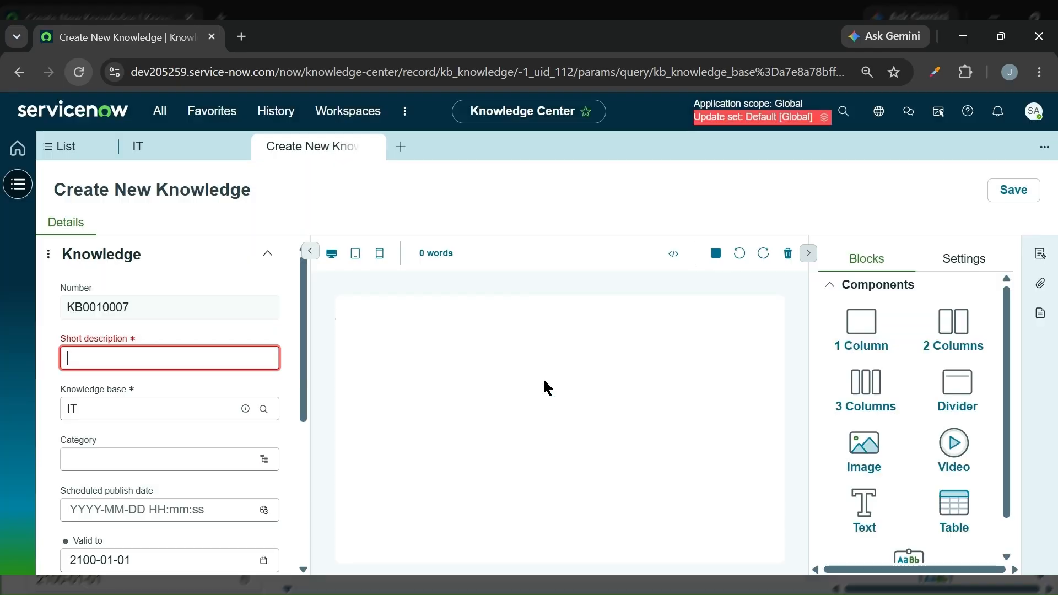
Enter "Test knowledge article 23/8" as the new article's short description
{"action": "left_click", "coordinate": [219, 353]}
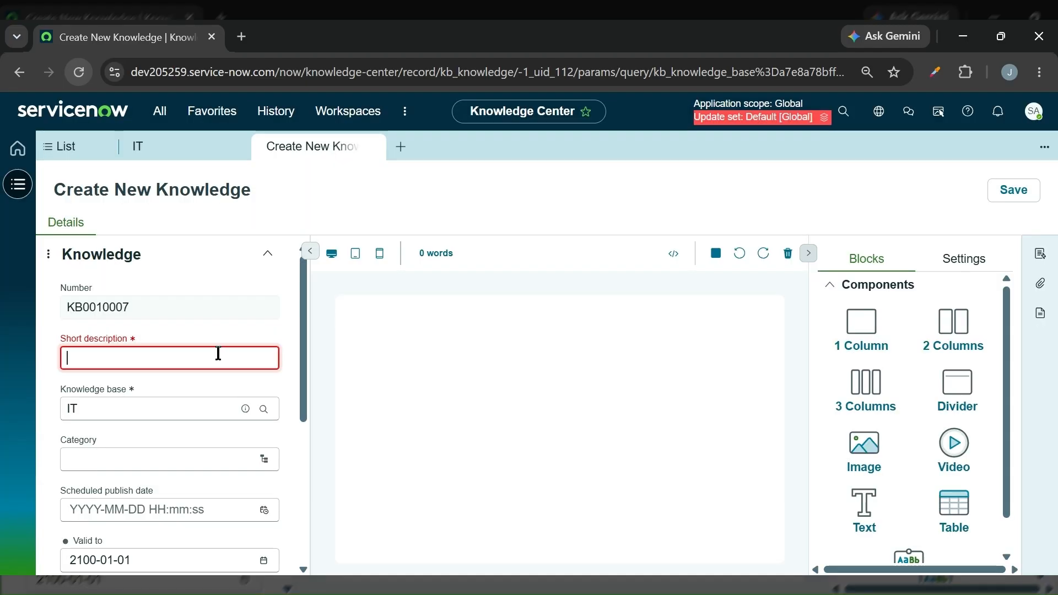
{"action": "type", "text": "Test"}
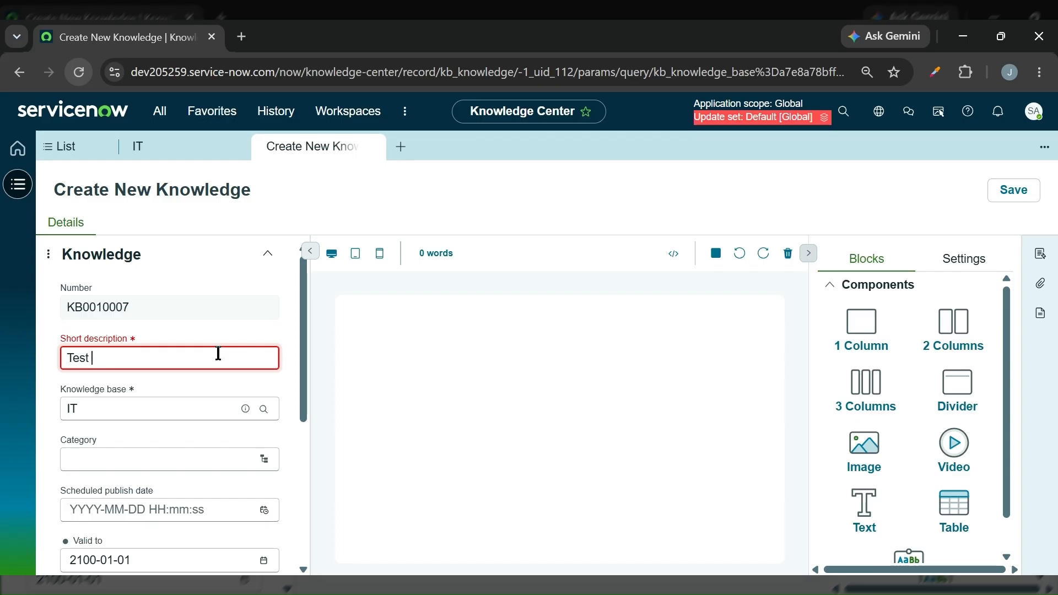
{"action": "type", "text": " knowledge article 23/8"}
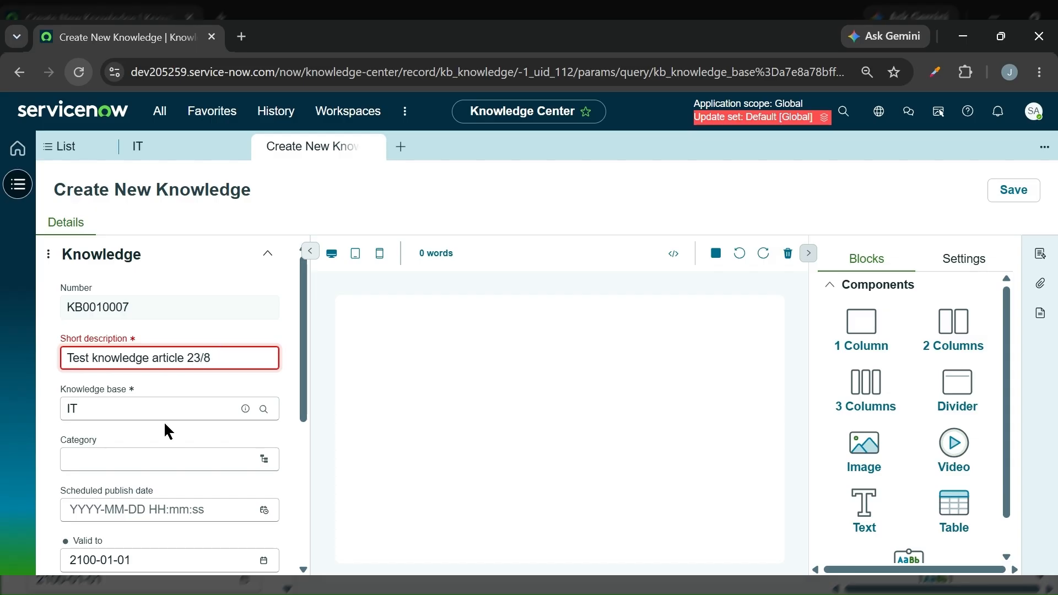
Set the new article's category to Email
{"action": "left_click", "coordinate": [150, 453]}
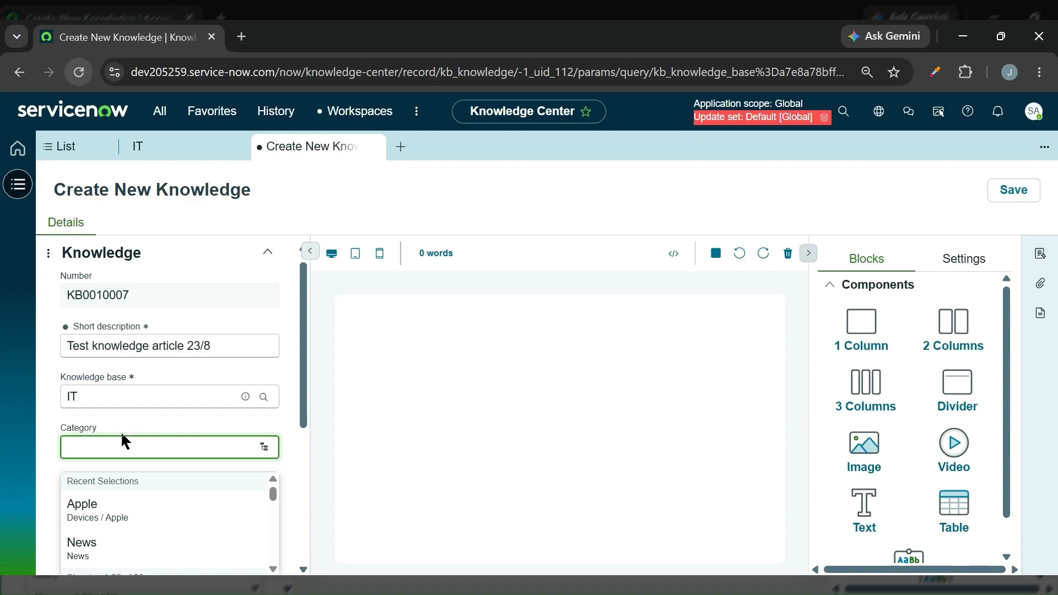
{"action": "scroll", "coordinate": [120, 431], "scroll_direction": "down", "scroll_amount": 2}
{"action": "scroll", "coordinate": [127, 459], "scroll_direction": "down", "scroll_amount": 3}
{"action": "scroll", "coordinate": [131, 457], "scroll_direction": "down", "scroll_amount": 2}
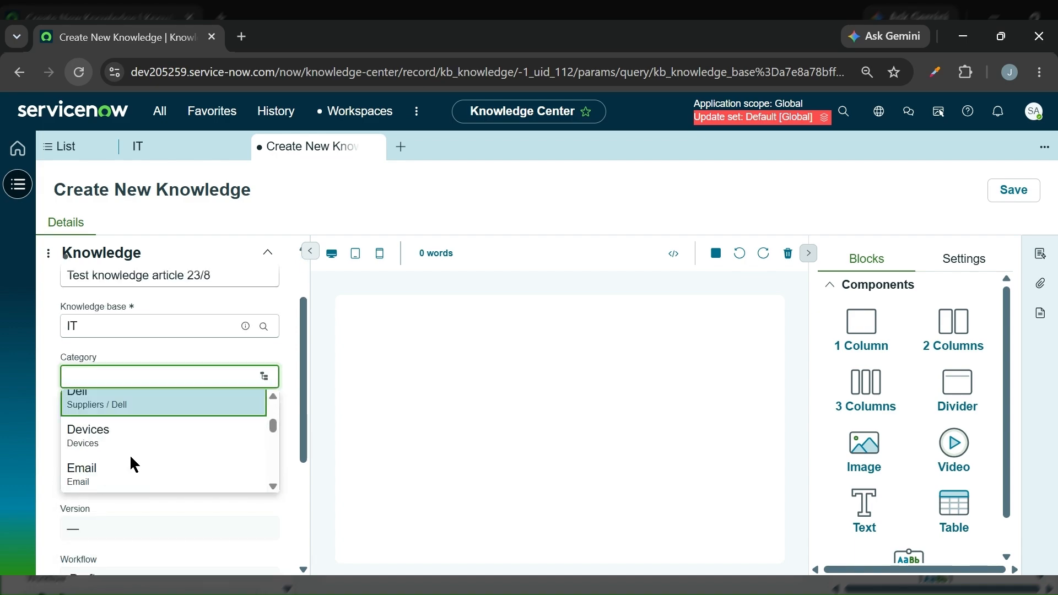
{"action": "left_click", "coordinate": [94, 460]}
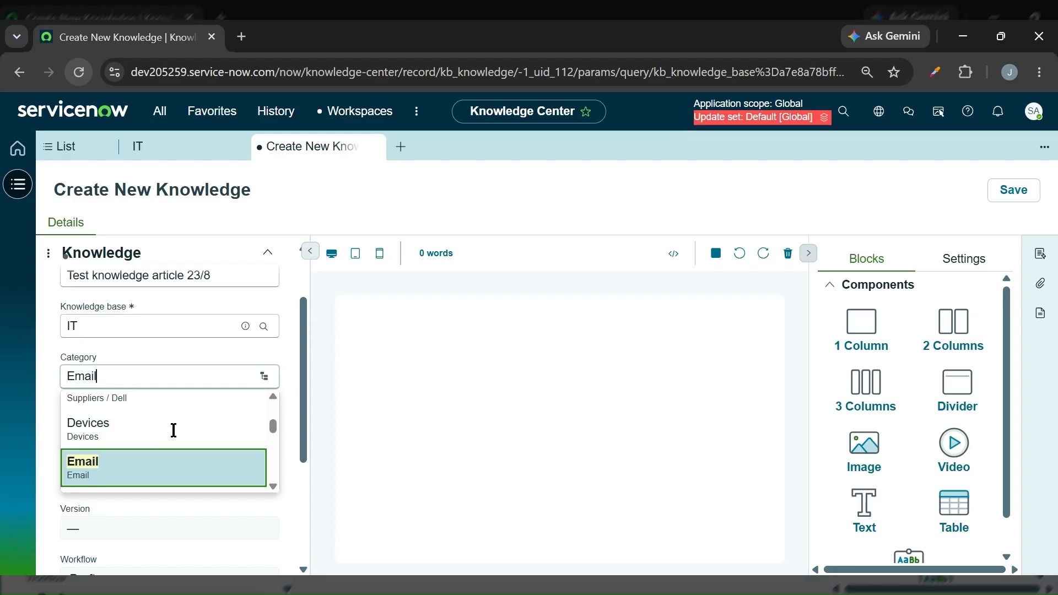
{"action": "left_click", "coordinate": [293, 376]}
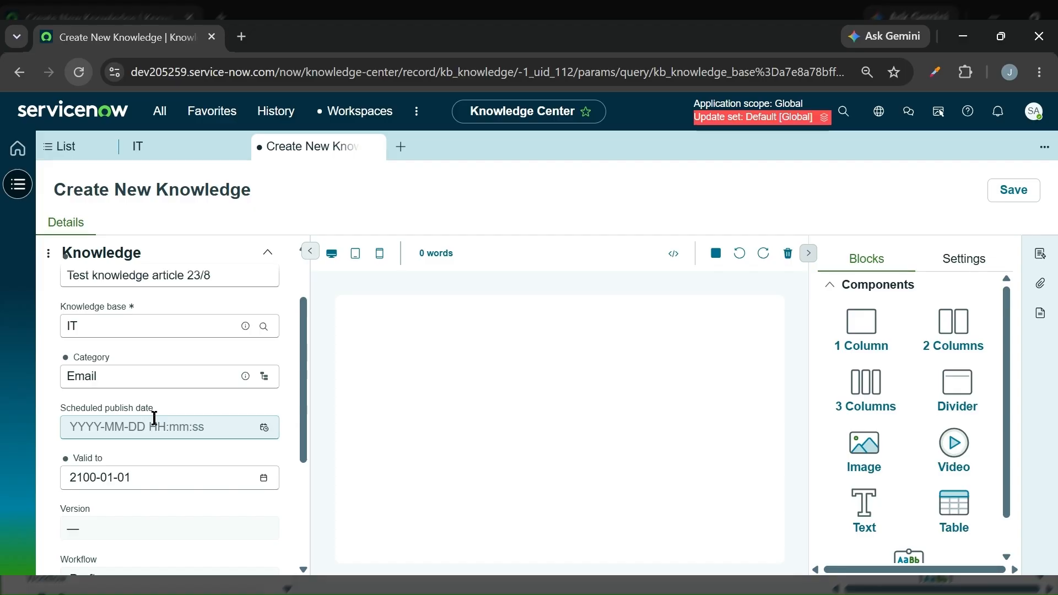
Add a Text block, a Text Section block and a Table block, in that order, to the article body
{"action": "scroll", "coordinate": [154, 418], "scroll_direction": "down", "scroll_amount": 2}
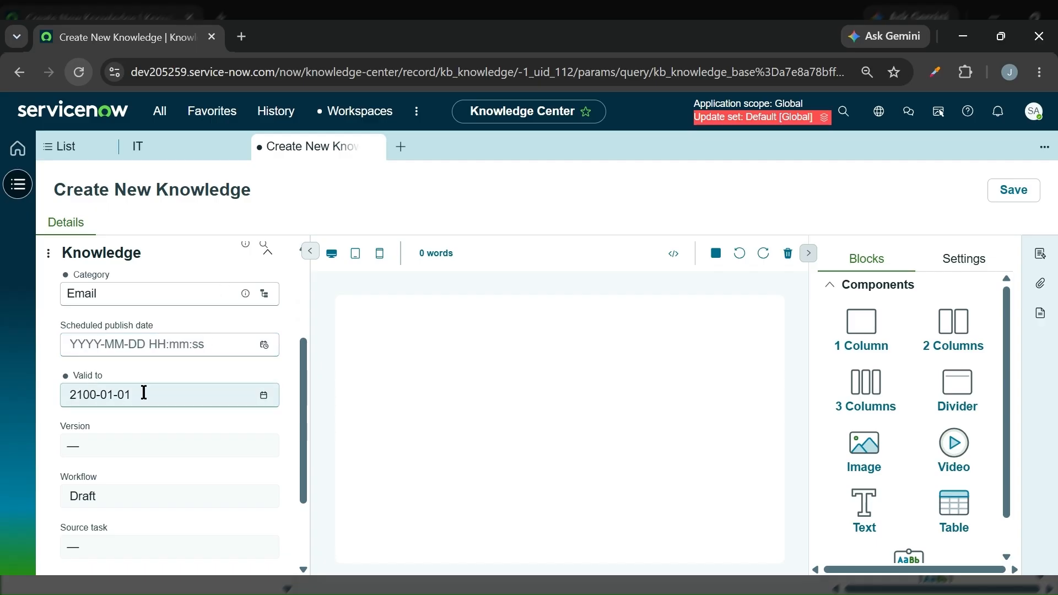
{"action": "scroll", "coordinate": [132, 413], "scroll_direction": "down", "scroll_amount": 1}
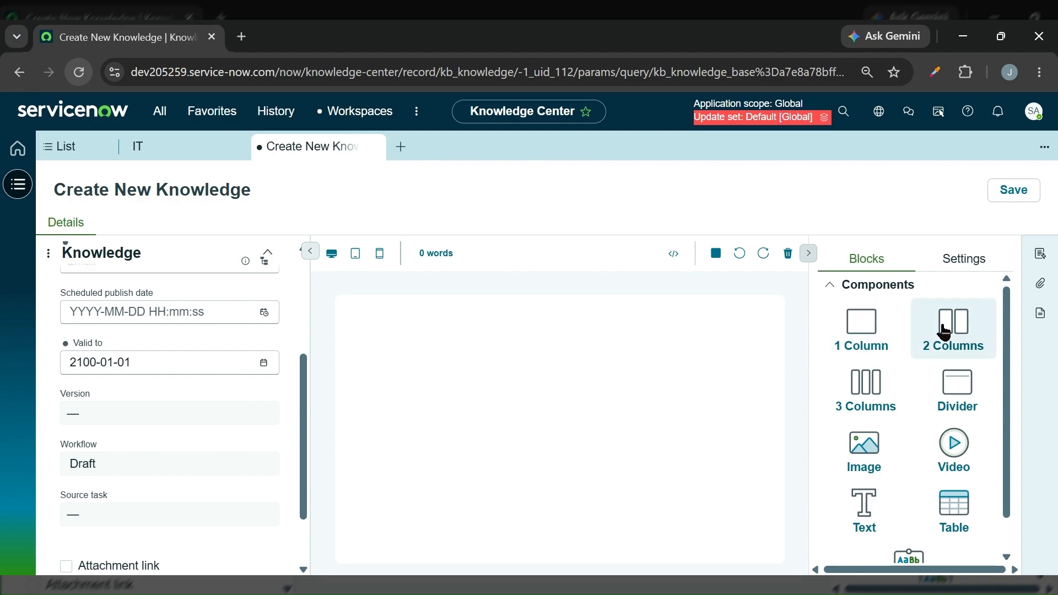
{"action": "scroll", "coordinate": [880, 392], "scroll_direction": "down", "scroll_amount": 1}
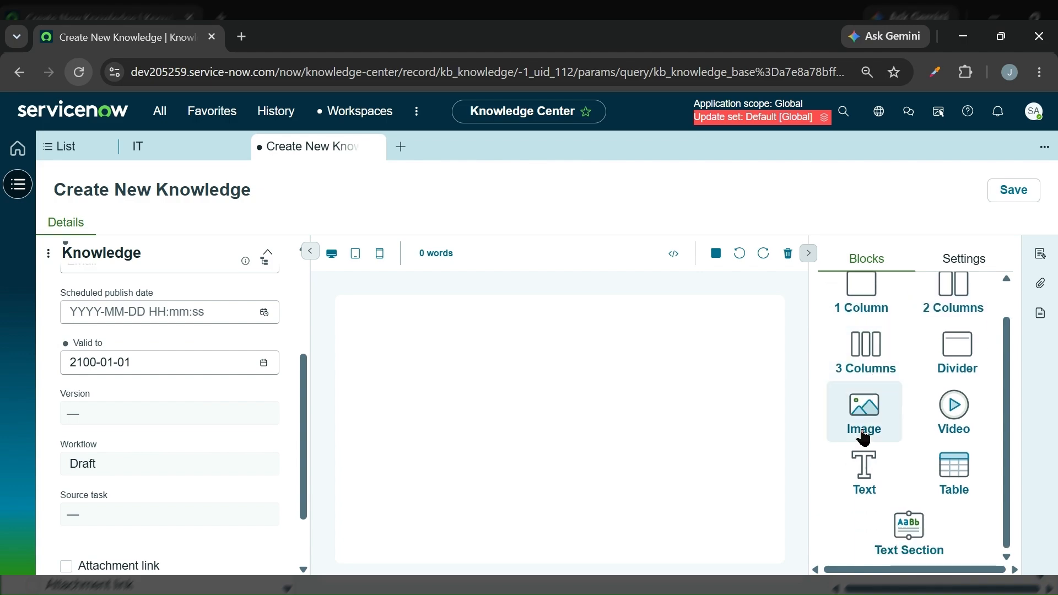
{"action": "left_click_drag", "start_coordinate": [862, 472], "coordinate": [557, 385]}
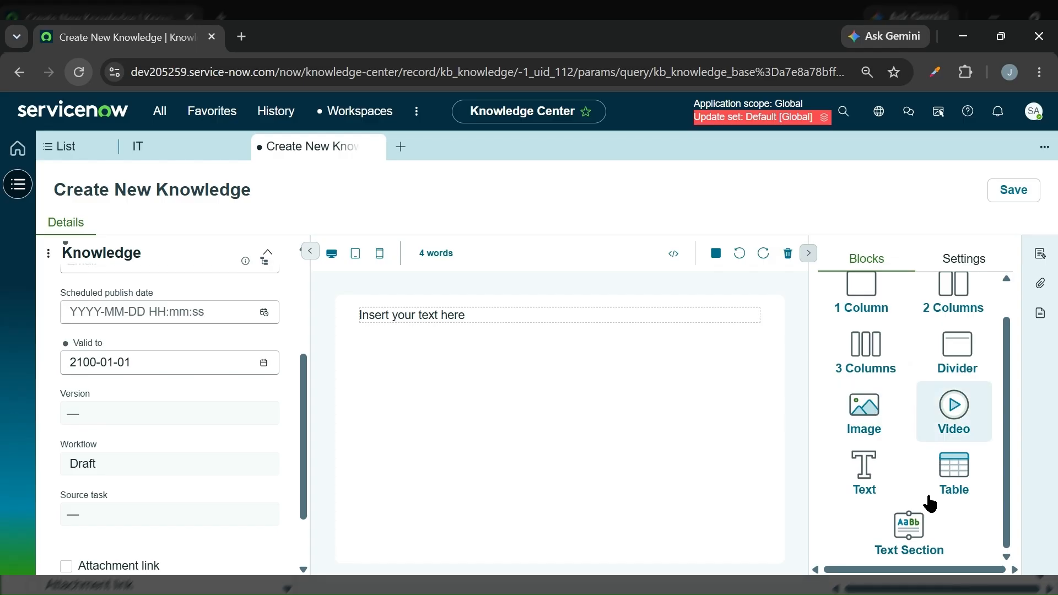
{"action": "left_click_drag", "start_coordinate": [920, 524], "coordinate": [428, 382]}
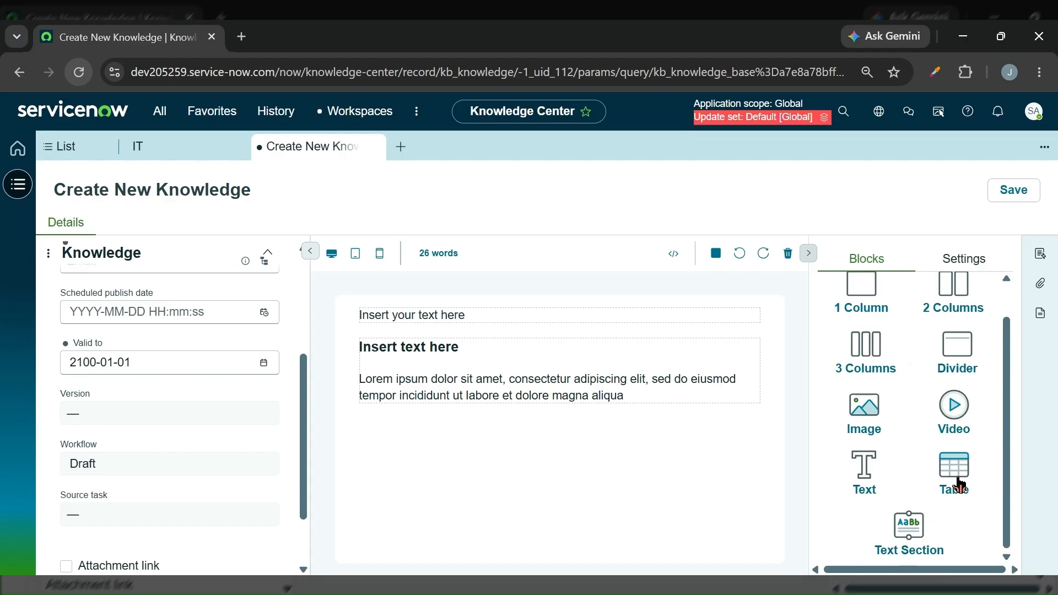
{"action": "left_click_drag", "start_coordinate": [961, 485], "coordinate": [414, 435]}
Fill the table's four cells with 1, 2, 3 and 4 row by row, and save the article
{"action": "left_click", "coordinate": [413, 429]}
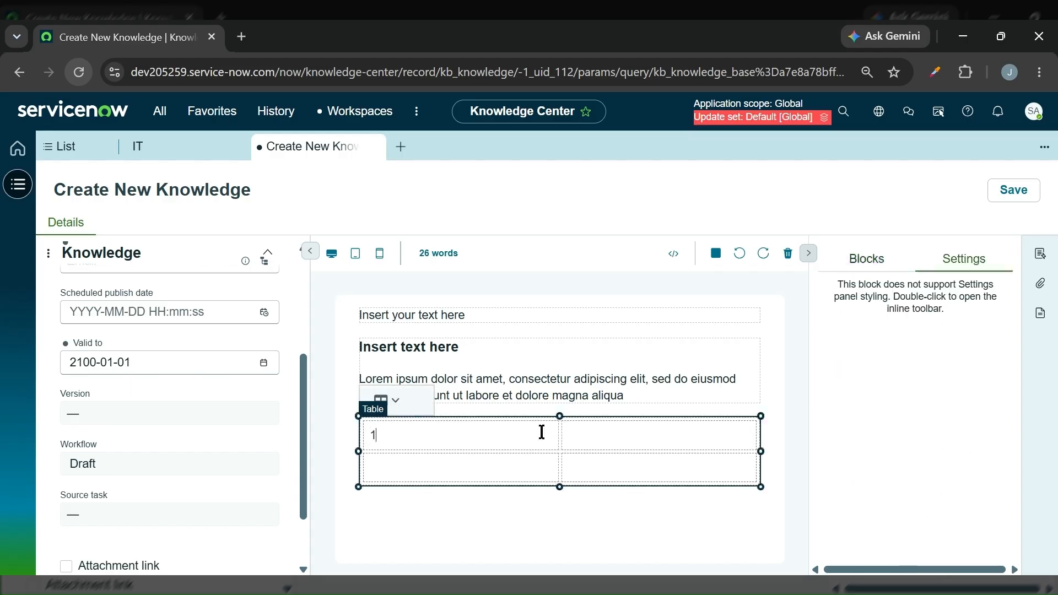
{"action": "type", "text": "1"}
{"action": "left_click", "coordinate": [606, 435]}
{"action": "type", "text": "2"}
{"action": "left_click", "coordinate": [435, 472]}
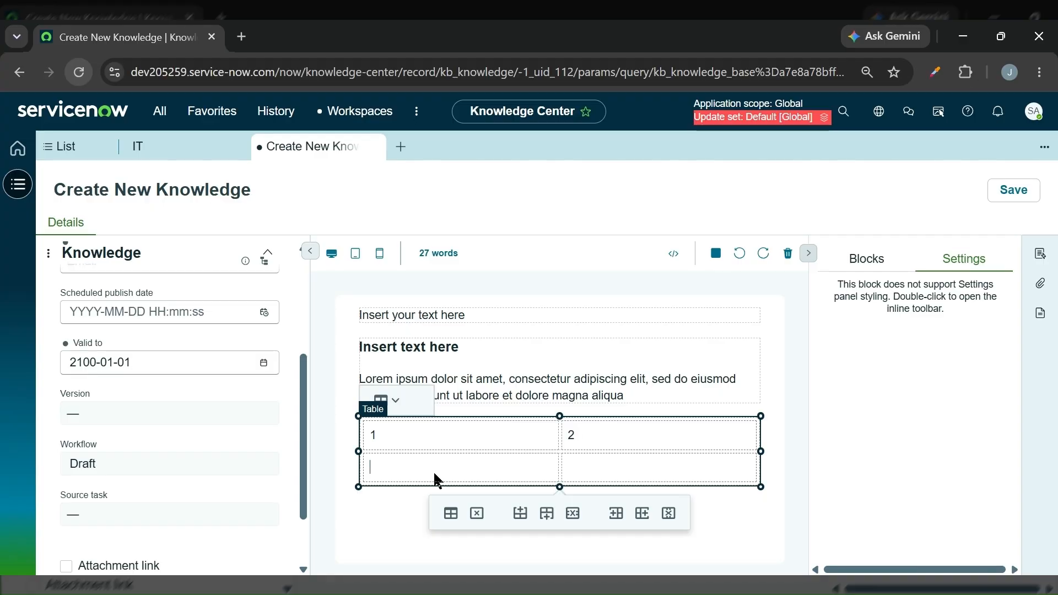
{"action": "type", "text": "3"}
{"action": "left_click", "coordinate": [632, 461]}
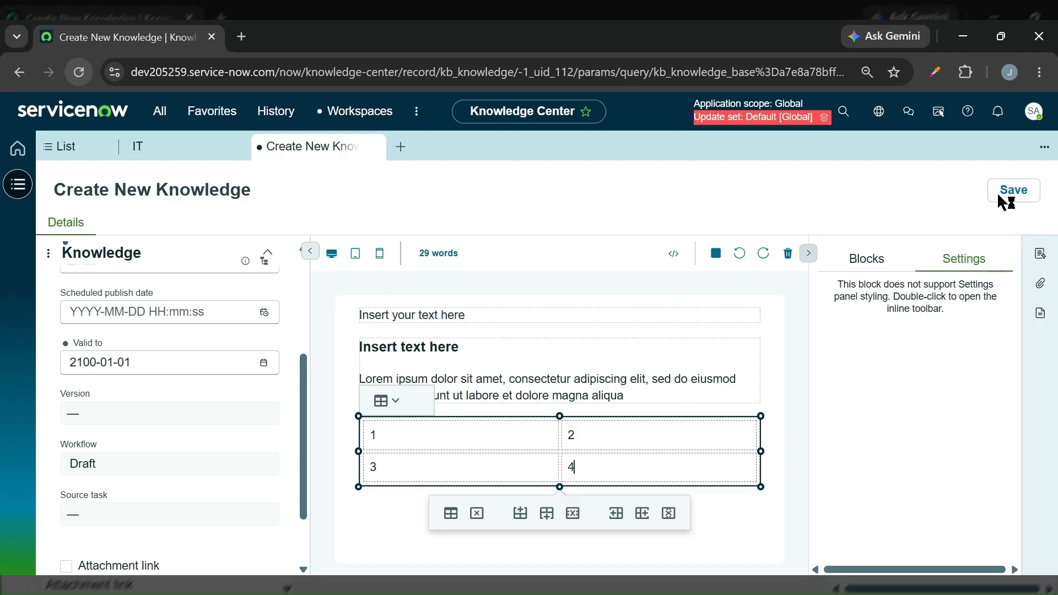
{"action": "left_click", "coordinate": [1013, 190]}
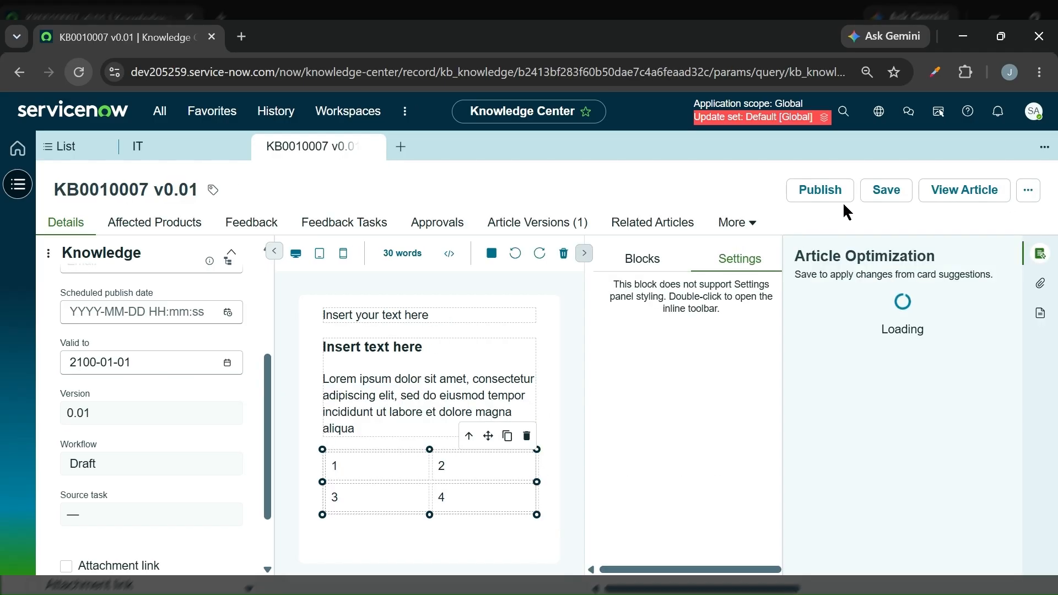
View the saved article as a reader and examine its content, rating and comment options, and additional actions
{"action": "left_click", "coordinate": [959, 200]}
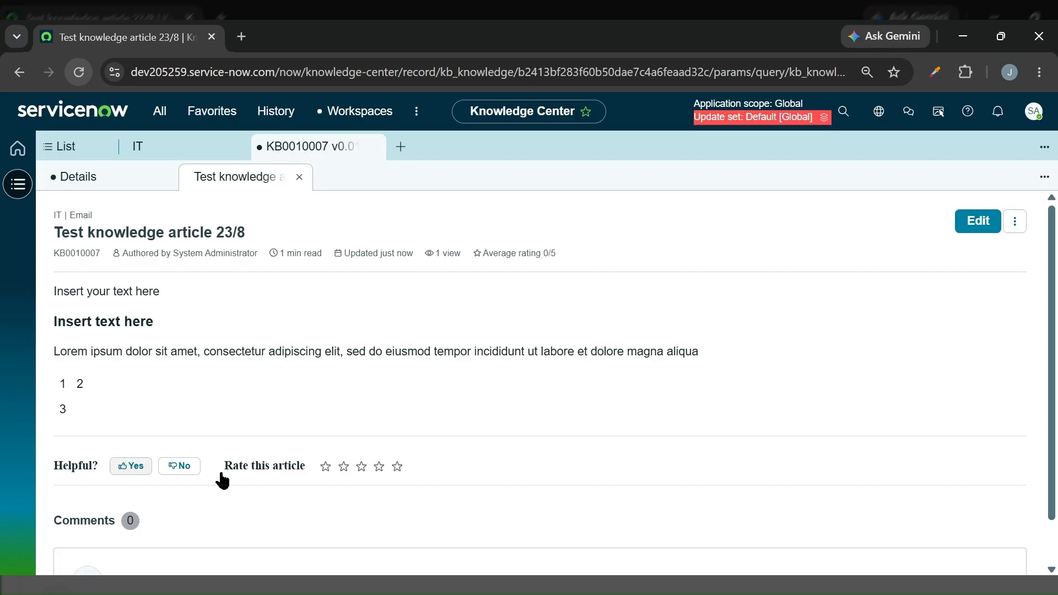
{"action": "scroll", "coordinate": [470, 441], "scroll_direction": "down", "scroll_amount": 1}
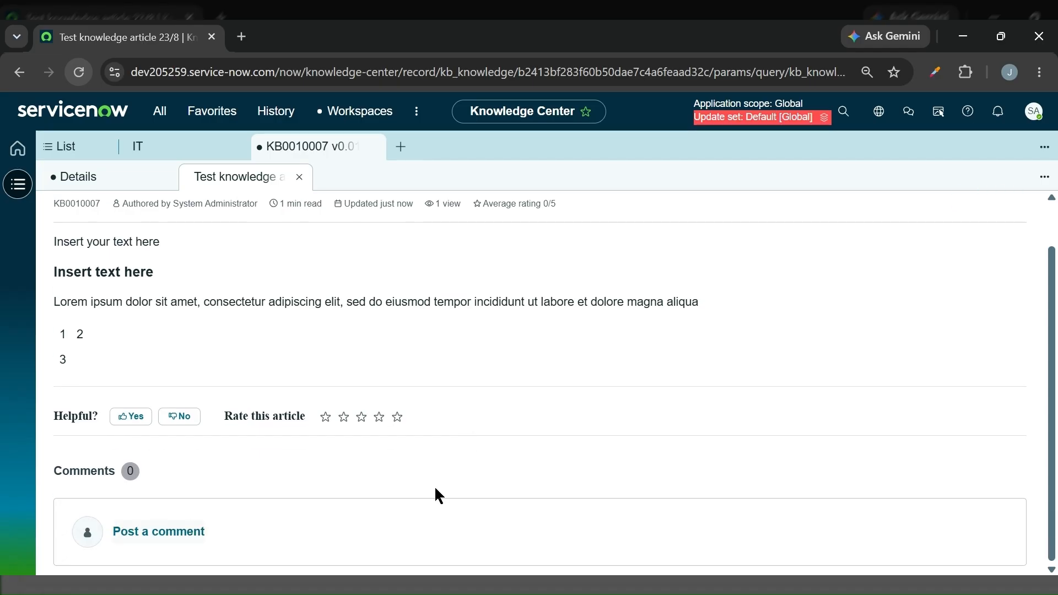
{"action": "scroll", "coordinate": [439, 496], "scroll_direction": "up", "scroll_amount": 1}
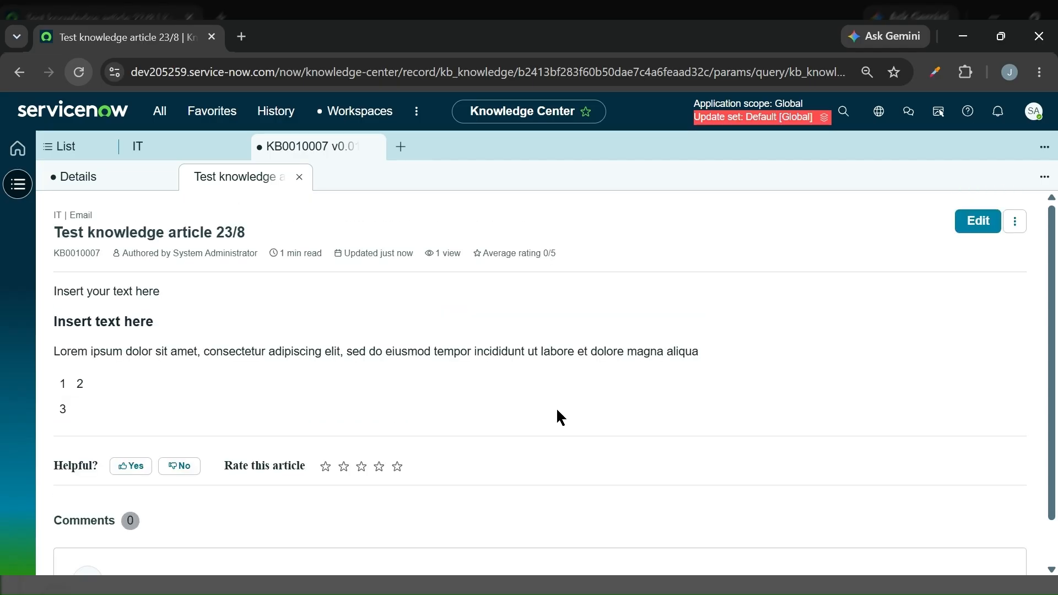
{"action": "left_click", "coordinate": [1016, 223]}
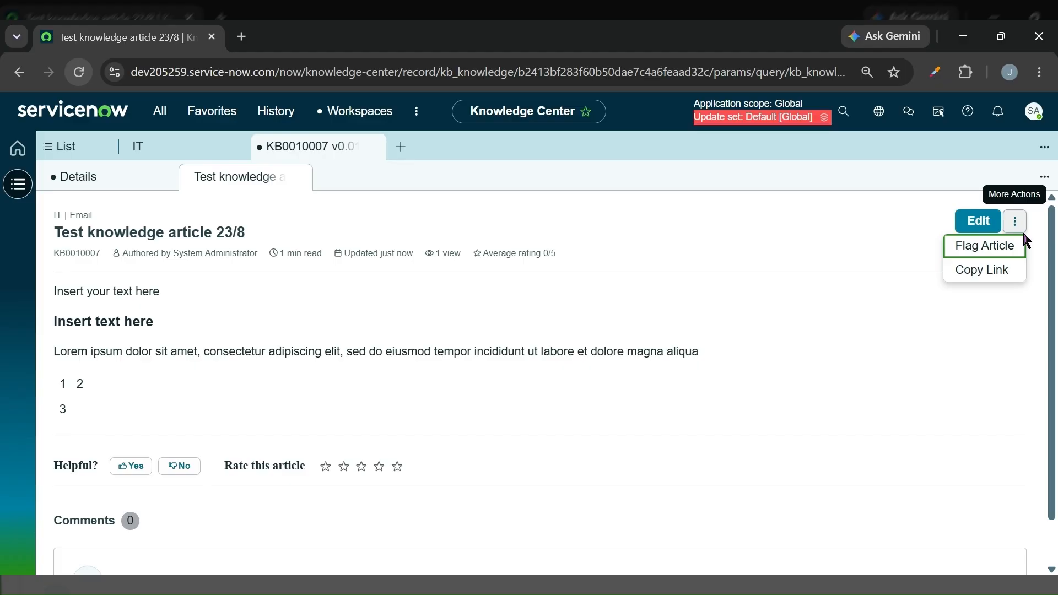
{"action": "left_click", "coordinate": [872, 249]}
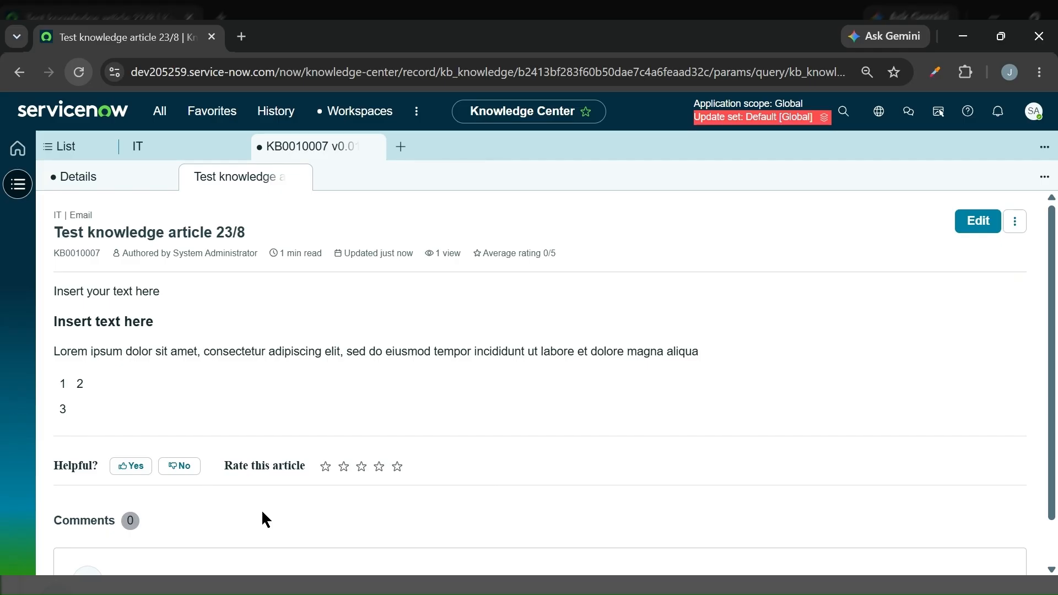
Close the article preview, publish the article from its record and open its approval requests
{"action": "left_click", "coordinate": [299, 178]}
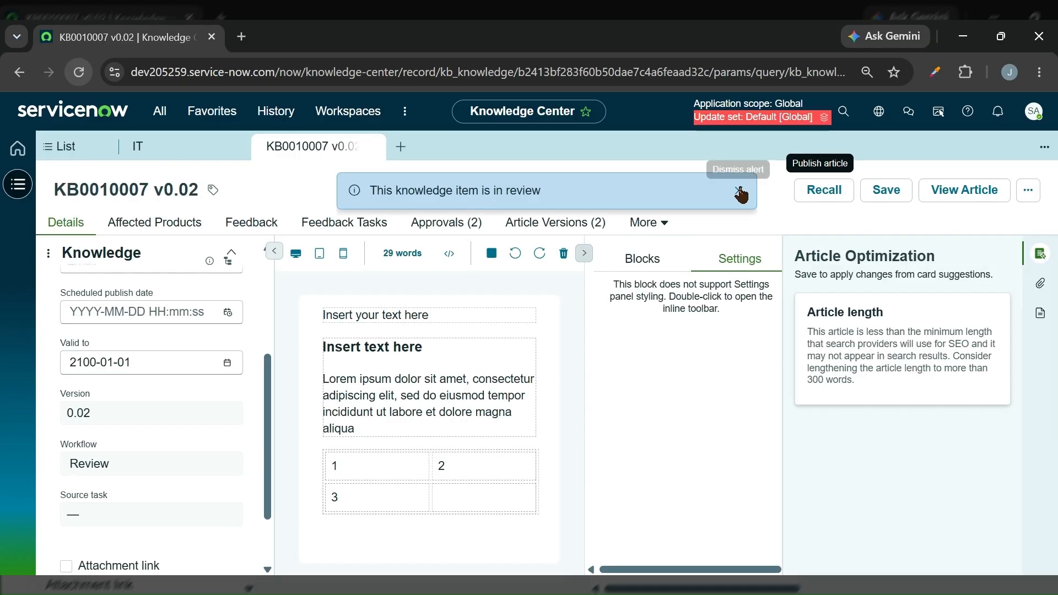
{"action": "left_click", "coordinate": [445, 227]}
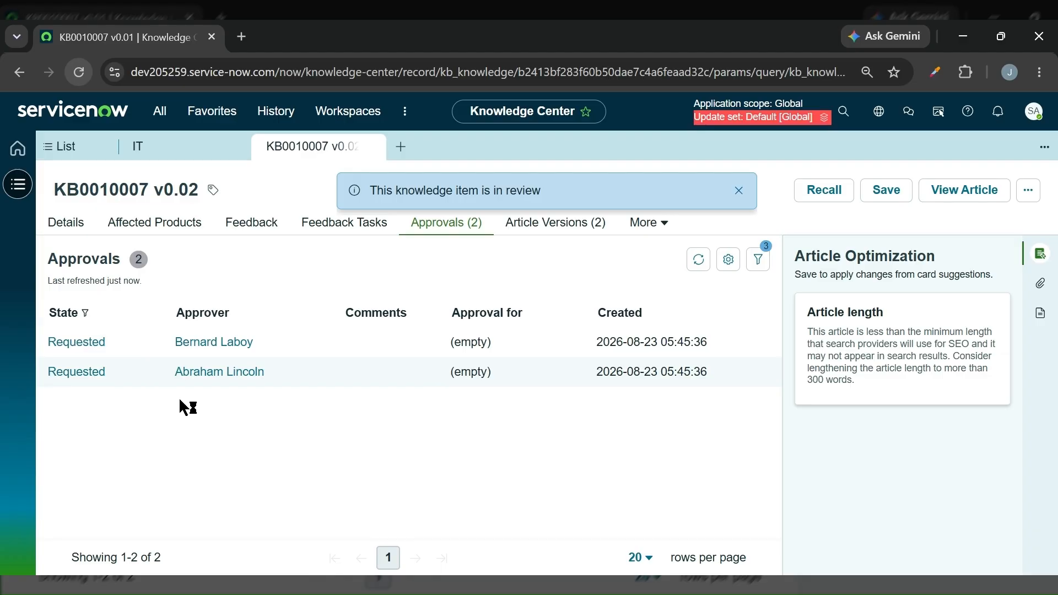
Set the first approval request's state to Approved and dismiss the article's in-review notice
{"action": "left_click", "coordinate": [119, 342]}
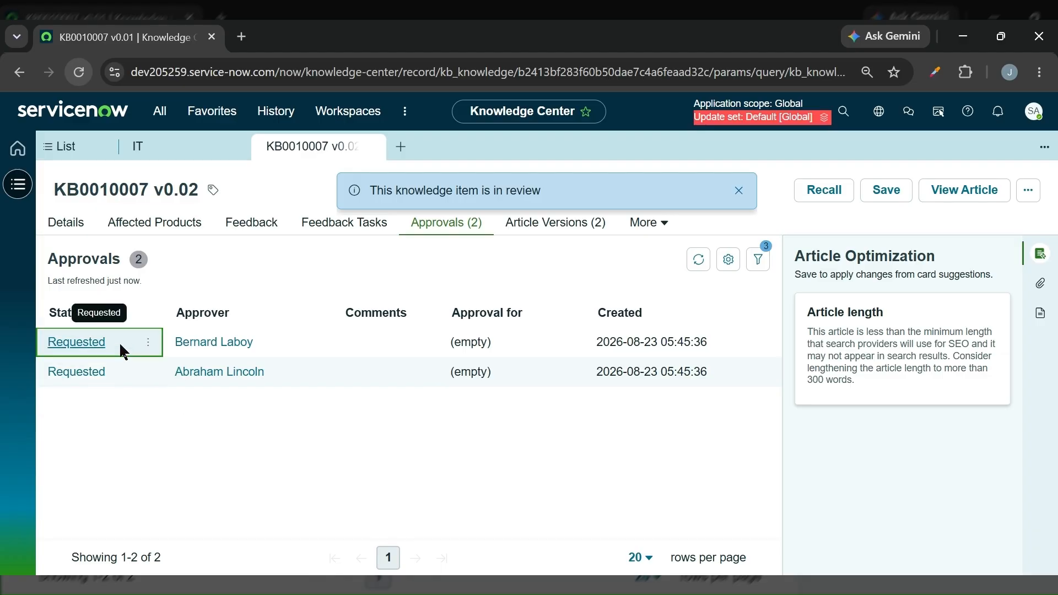
{"action": "double_click", "coordinate": [119, 341]}
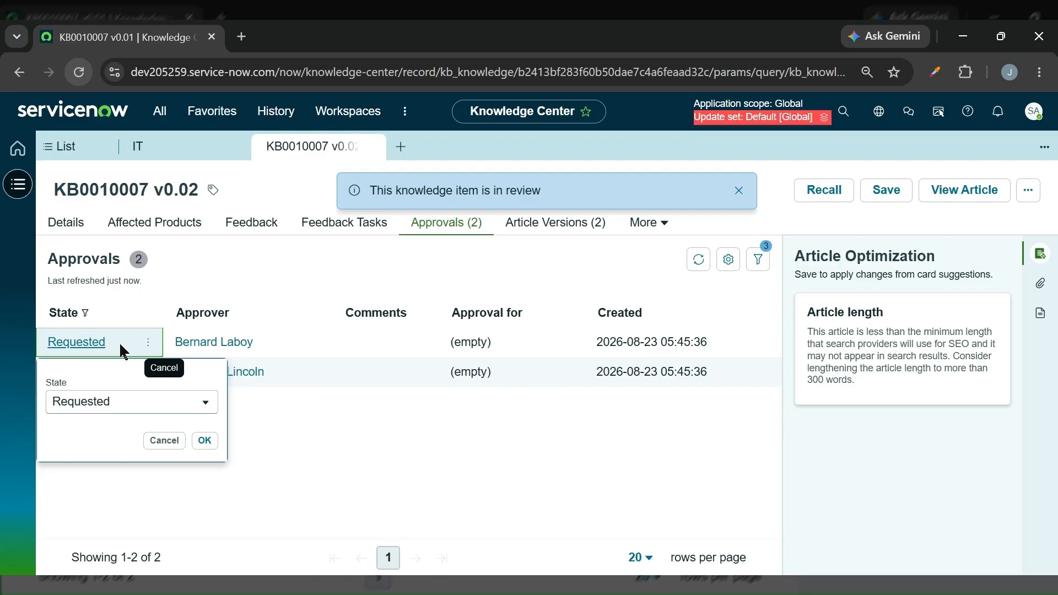
{"action": "left_click", "coordinate": [107, 402]}
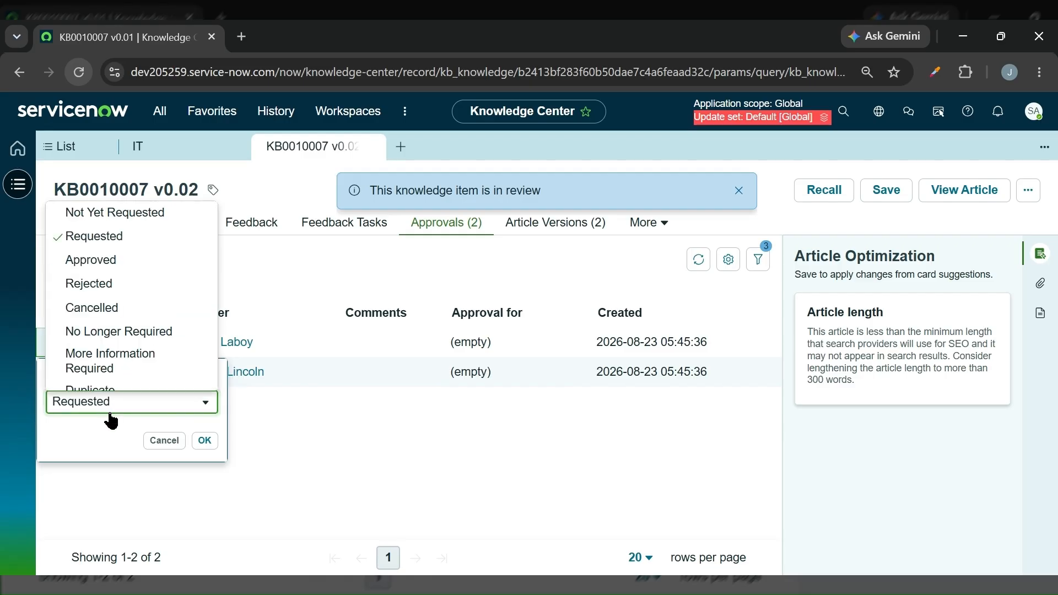
{"action": "left_click", "coordinate": [113, 248]}
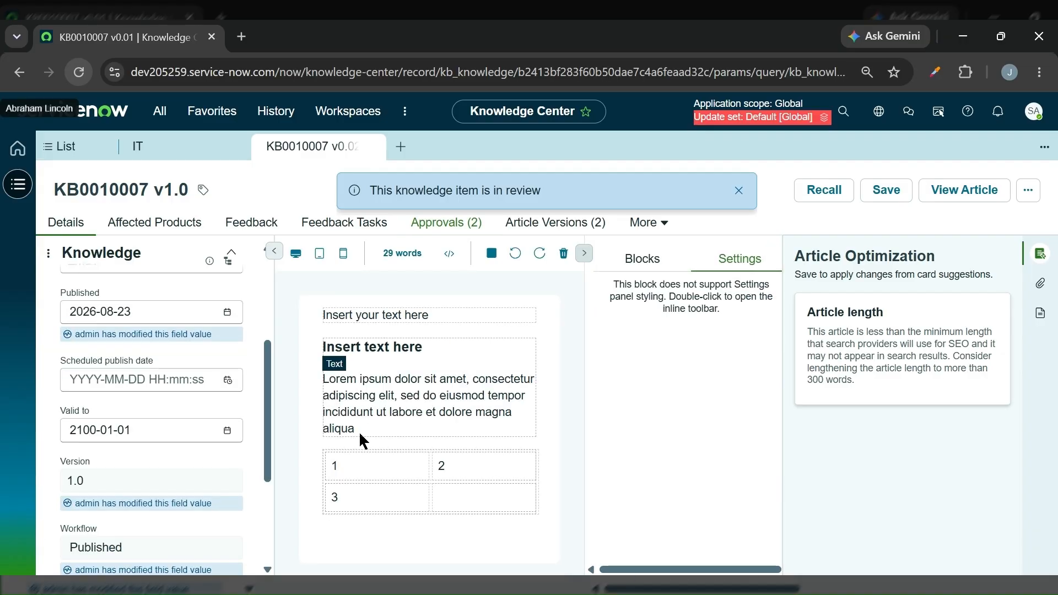
{"action": "left_click", "coordinate": [739, 191]}
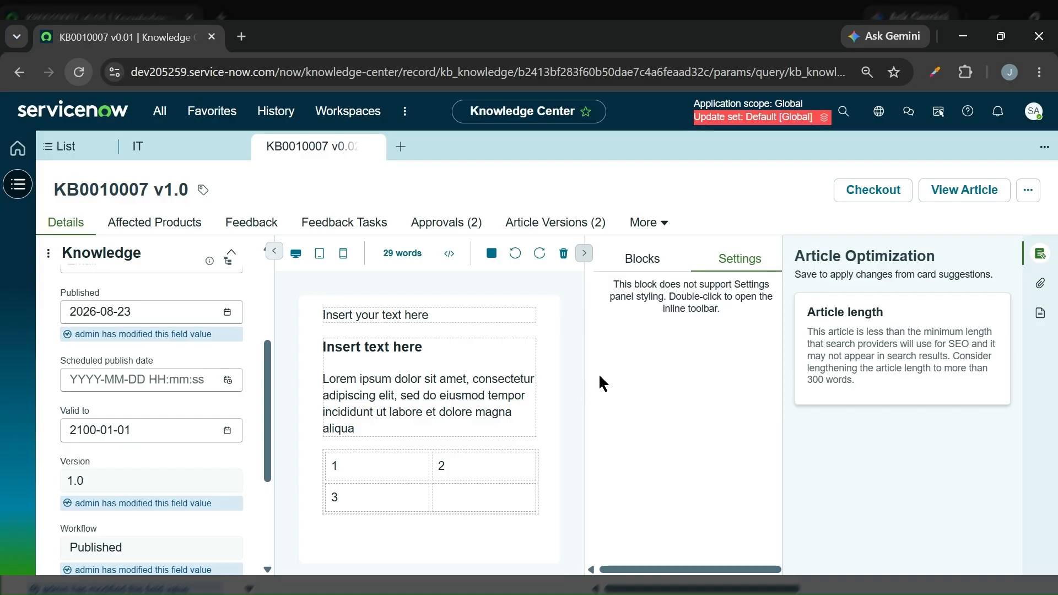
Impersonate the first user listed under recent impersonations
{"action": "left_click", "coordinate": [1033, 112]}
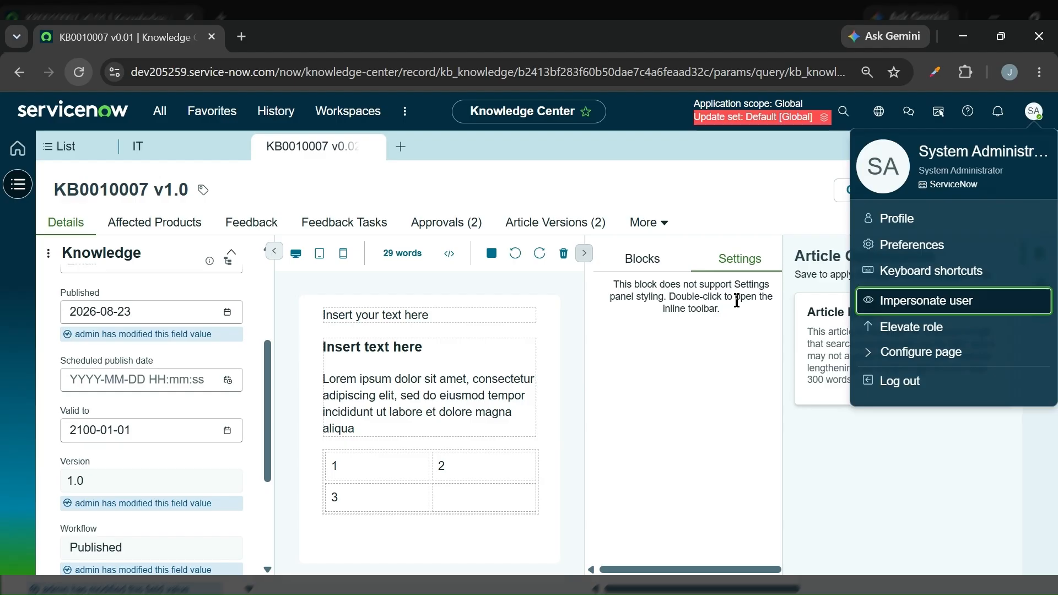
{"action": "key", "text": "Return"}
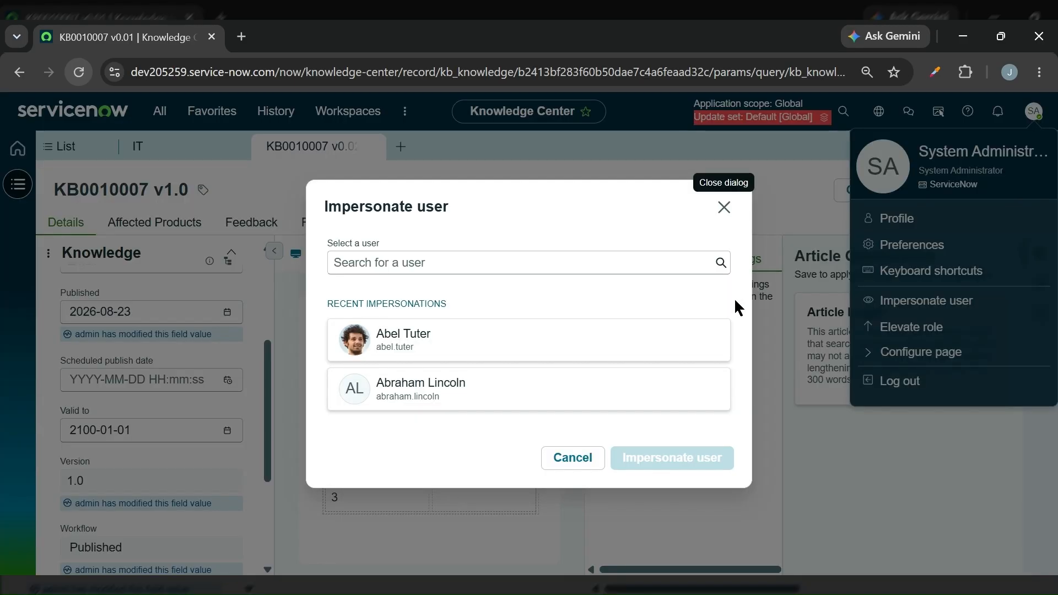
{"action": "left_click", "coordinate": [410, 347]}
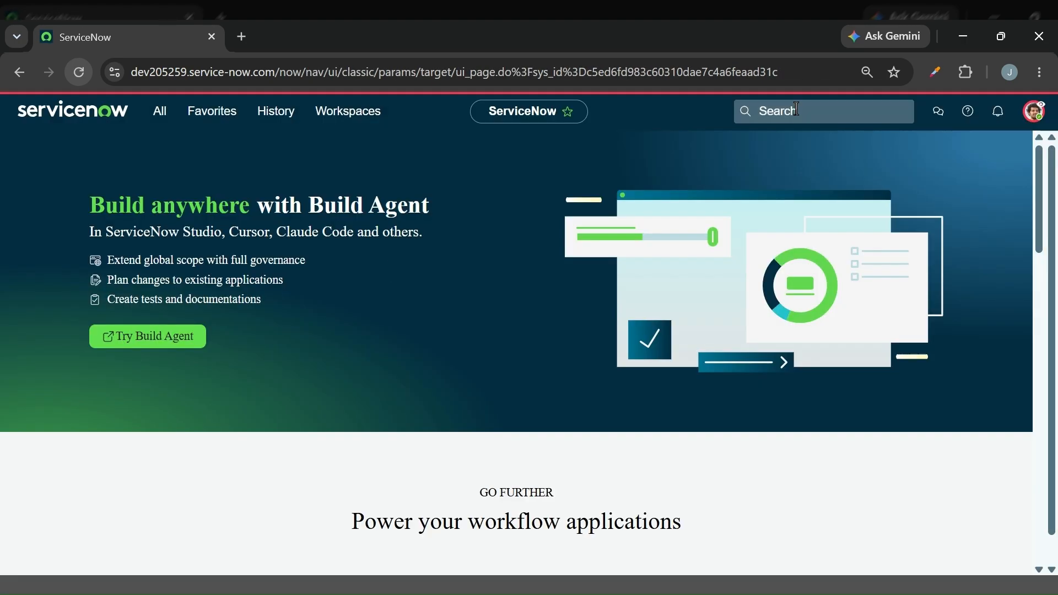
Search for "test knowledge article" as the impersonated user and open the Test knowledge article 23/8 result
{"action": "left_click", "coordinate": [796, 109]}
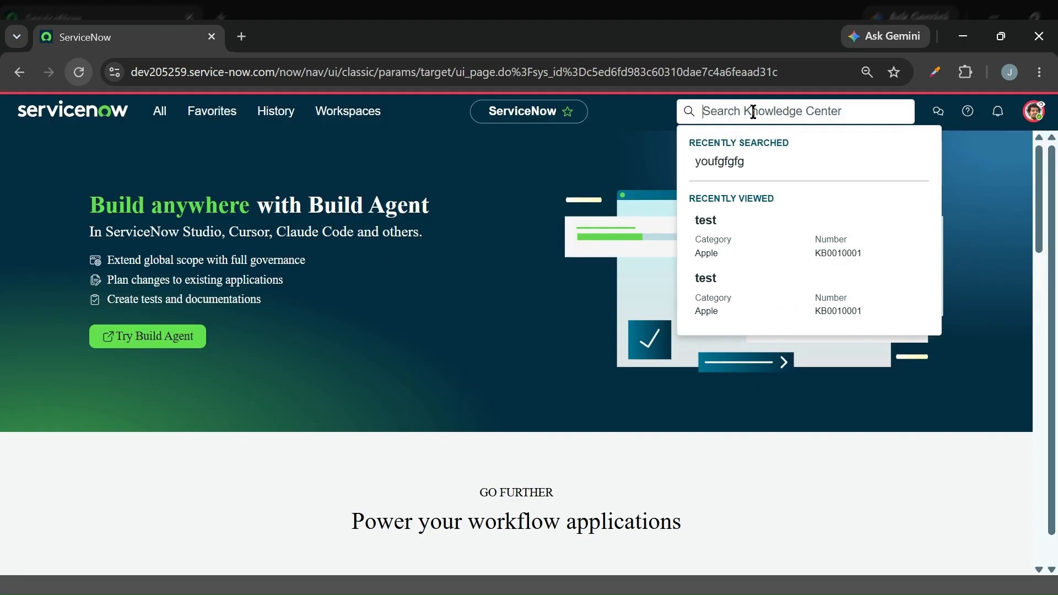
{"action": "type", "text": "test knowledge article"}
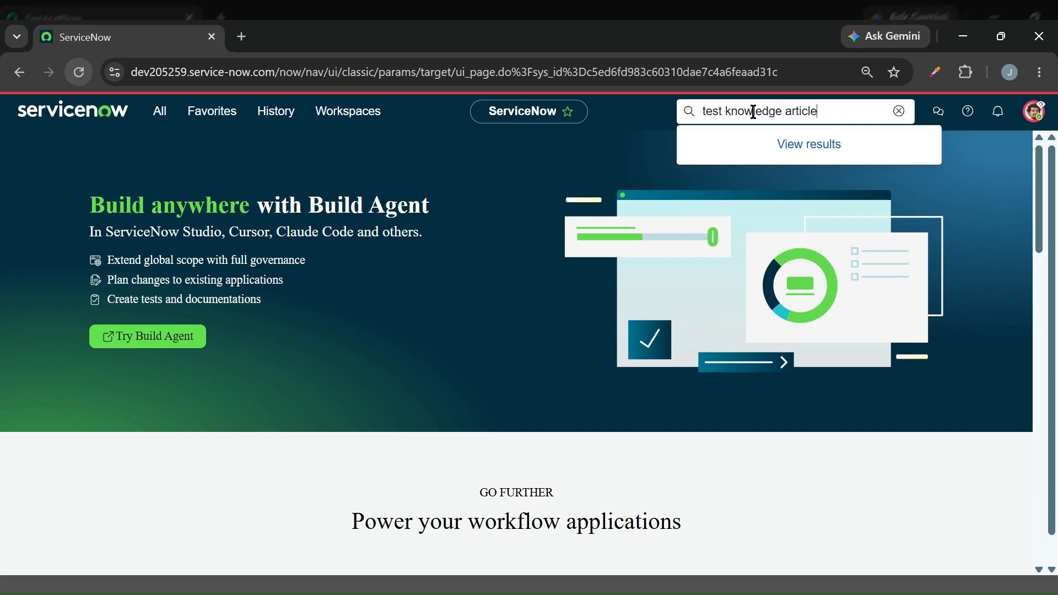
{"action": "key", "text": "Return"}
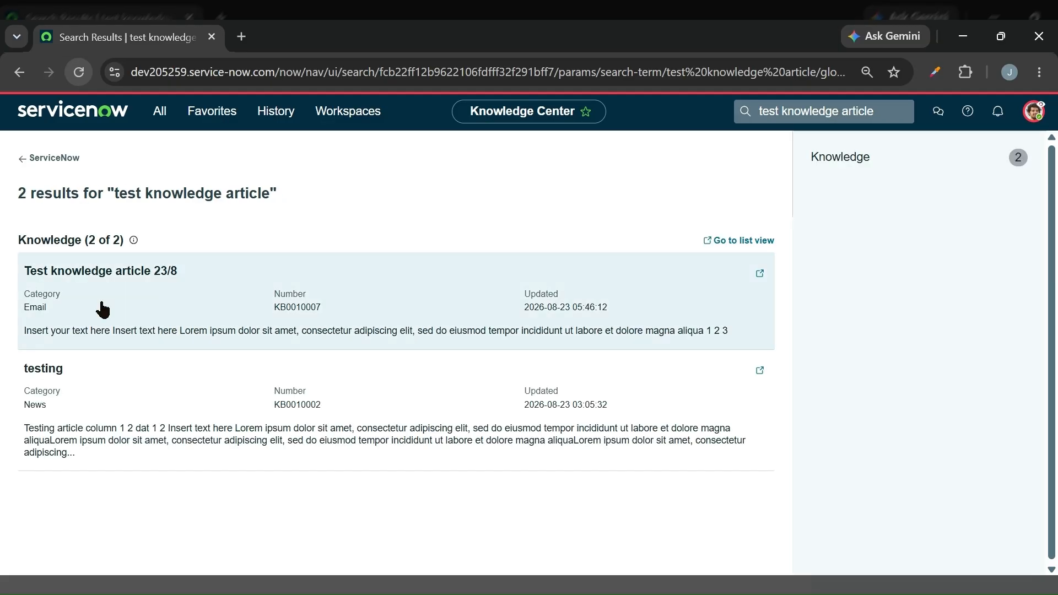
{"action": "left_click", "coordinate": [179, 299]}
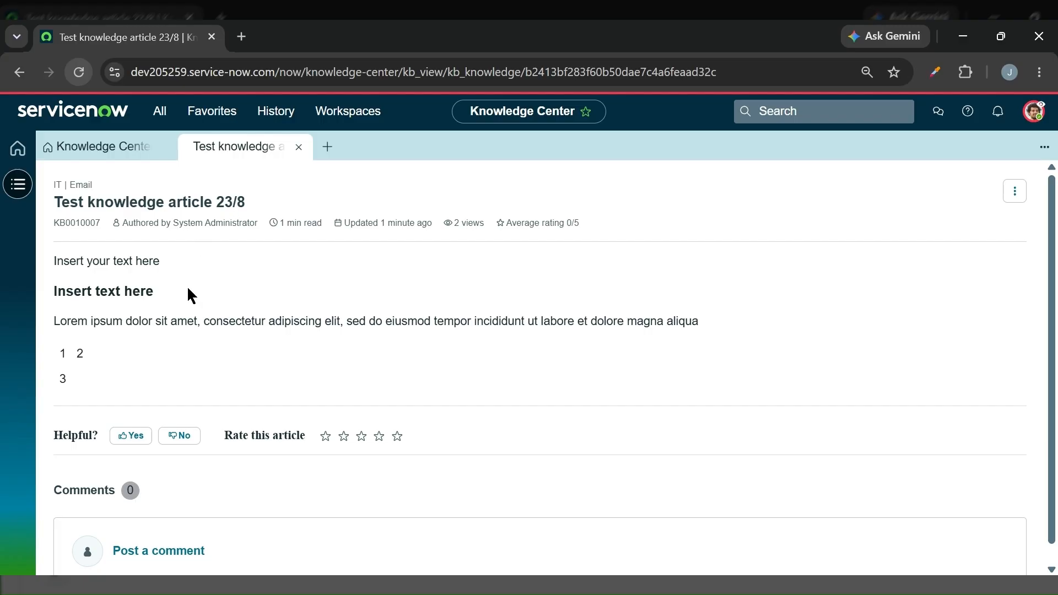
Mark the Test knowledge article 23/8 as helpful and give it a three-star rating
{"action": "left_click", "coordinate": [134, 439]}
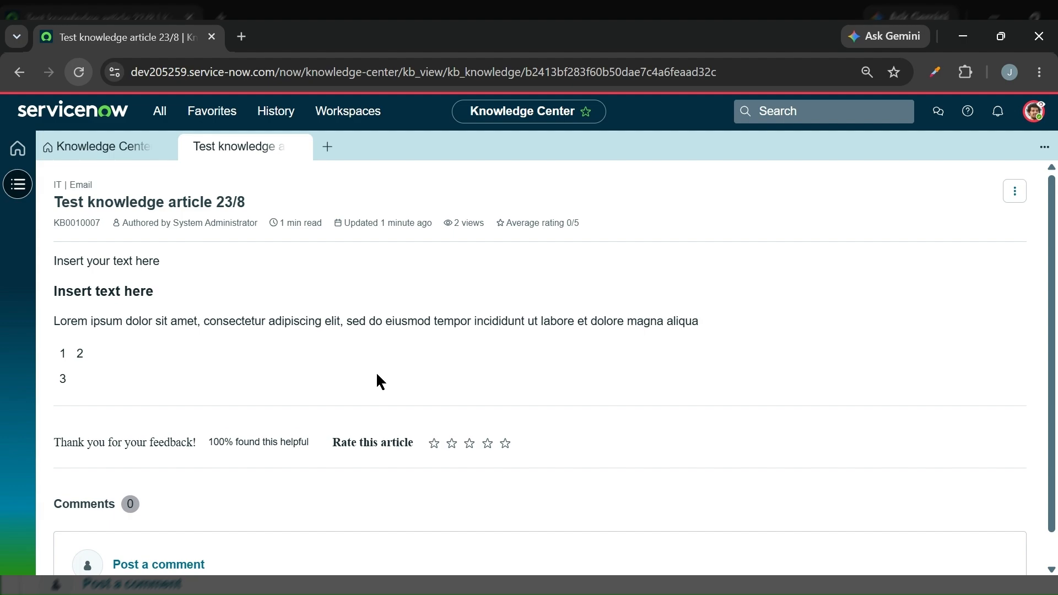
{"action": "scroll", "coordinate": [378, 381], "scroll_direction": "down", "scroll_amount": 1}
{"action": "left_click", "coordinate": [470, 411]}
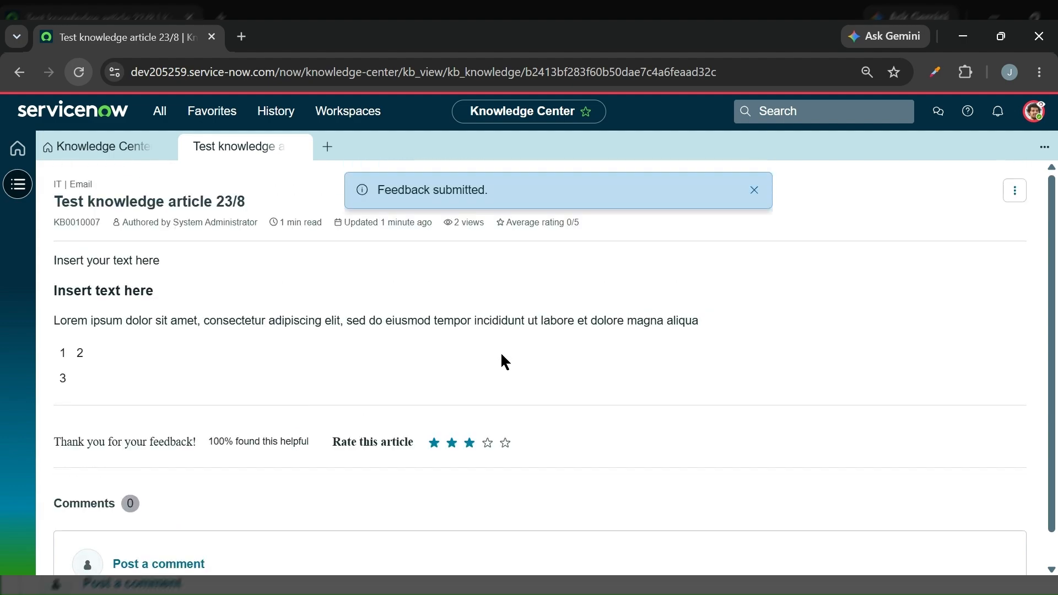
Post the comment "Please add more infomation" on the article
{"action": "left_click", "coordinate": [175, 531]}
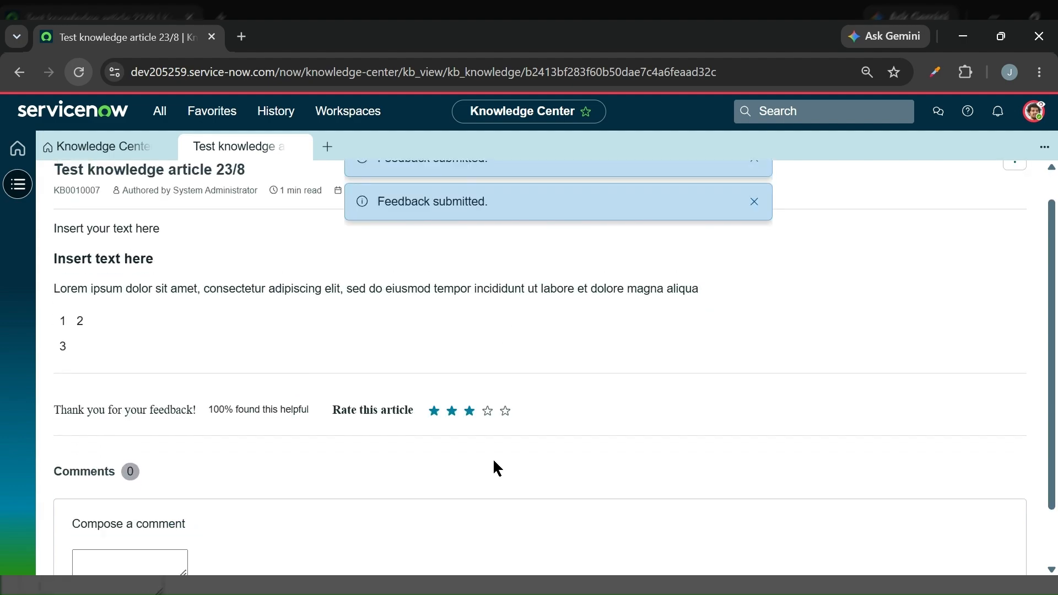
{"action": "scroll", "coordinate": [488, 459], "scroll_direction": "down", "scroll_amount": 3}
{"action": "left_click", "coordinate": [140, 424]}
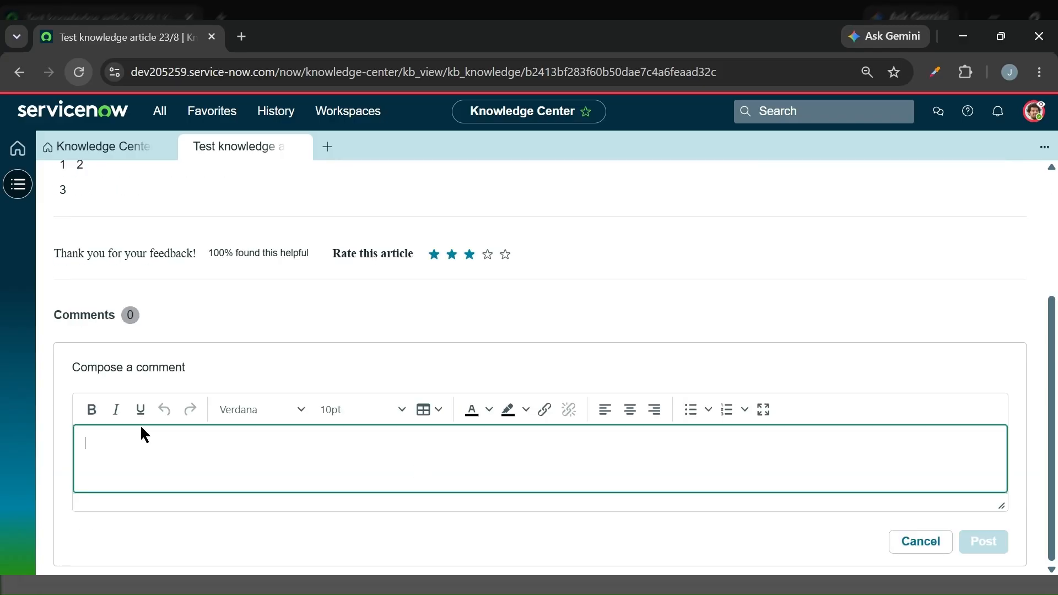
{"action": "type", "text": "The"}
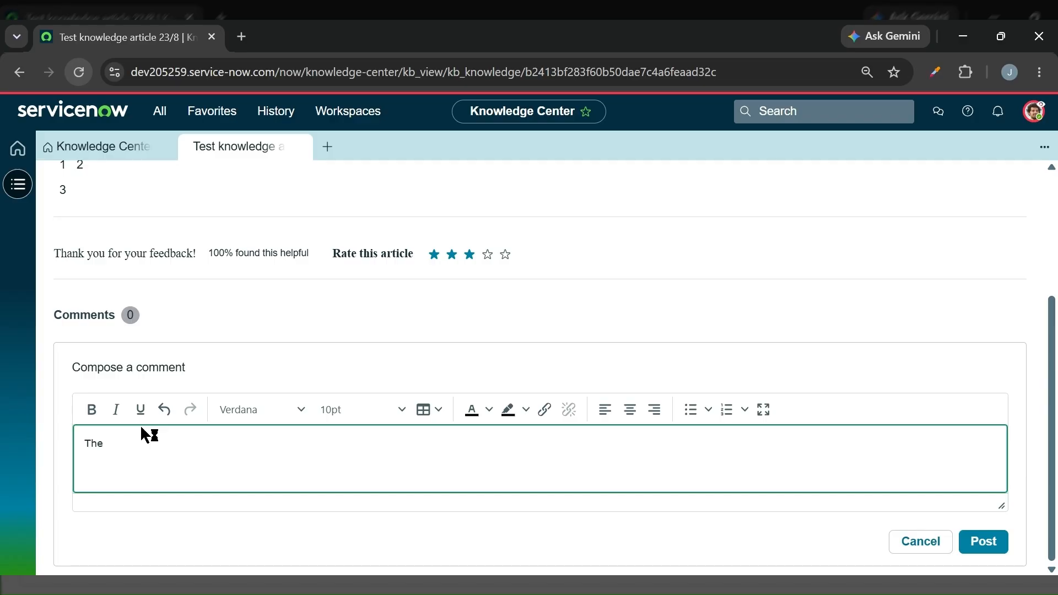
{"action": "key", "text": "BackSpace"}
{"action": "key", "text": "BackSpace"}
{"action": "key", "text": "BackSpace"}
{"action": "type", "text": "Please add more infomation"}
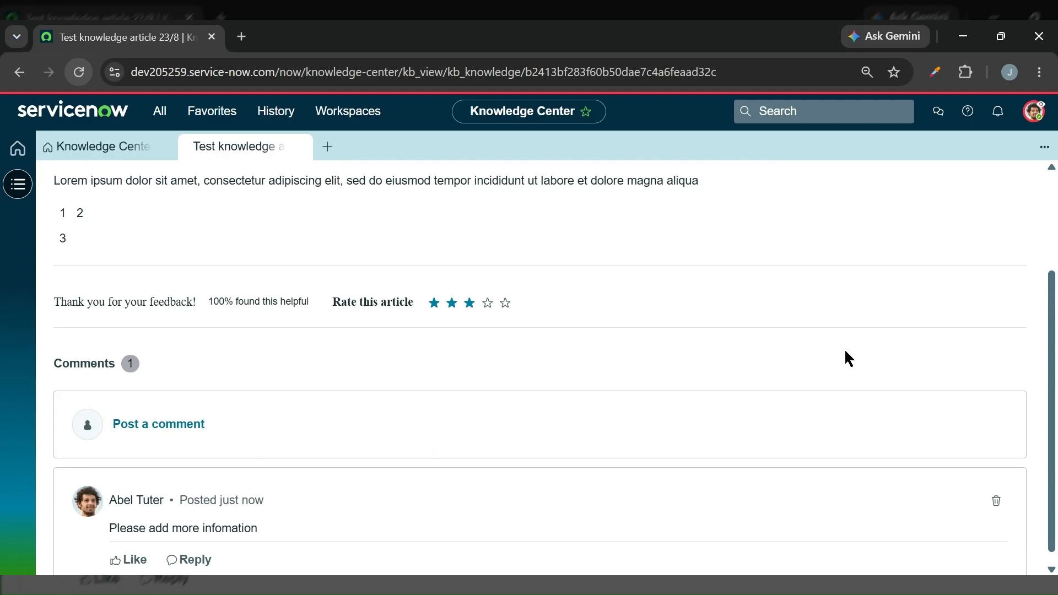
Flag the article with the comment "please add more info"
{"action": "left_click", "coordinate": [1015, 193]}
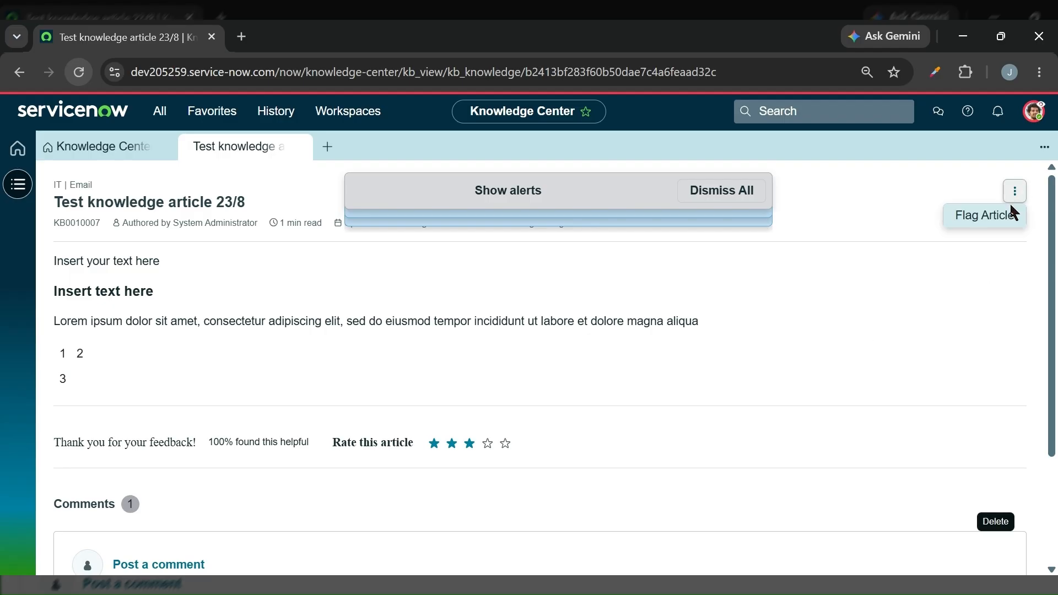
{"action": "left_click", "coordinate": [986, 216]}
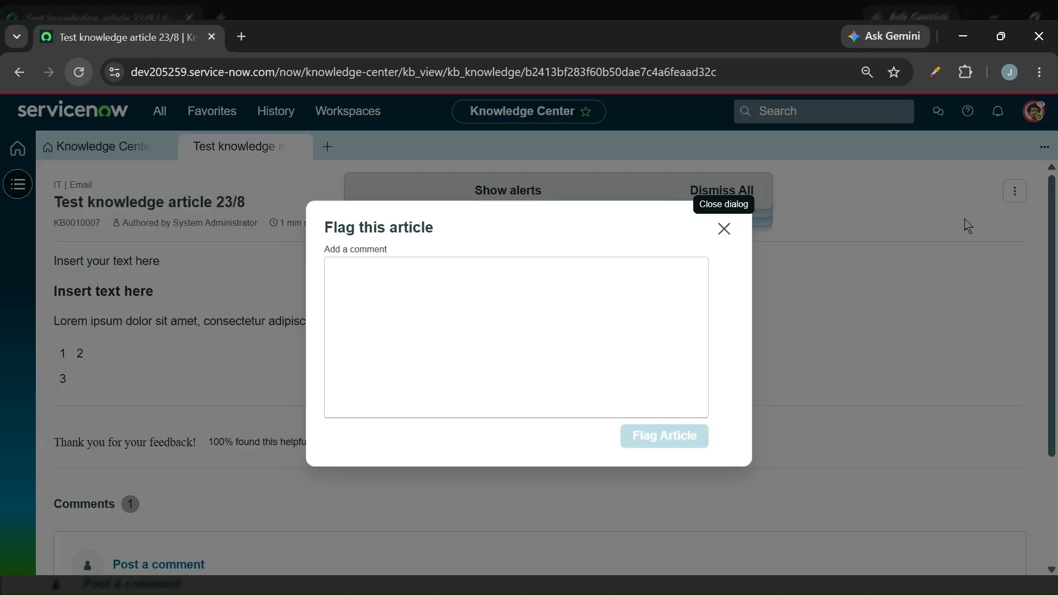
{"action": "left_click", "coordinate": [442, 309]}
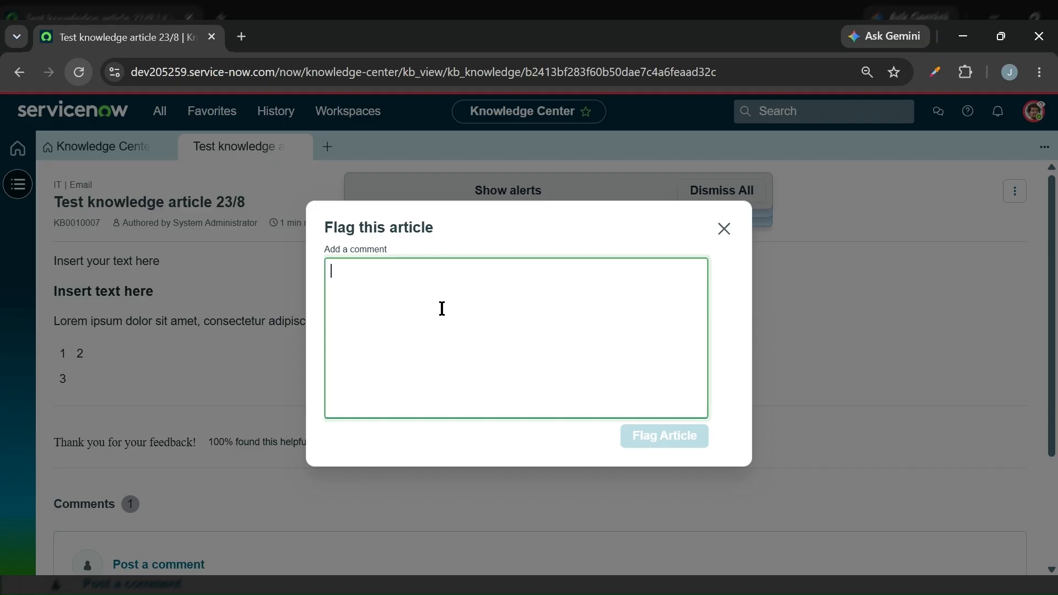
{"action": "type", "text": "please add more info"}
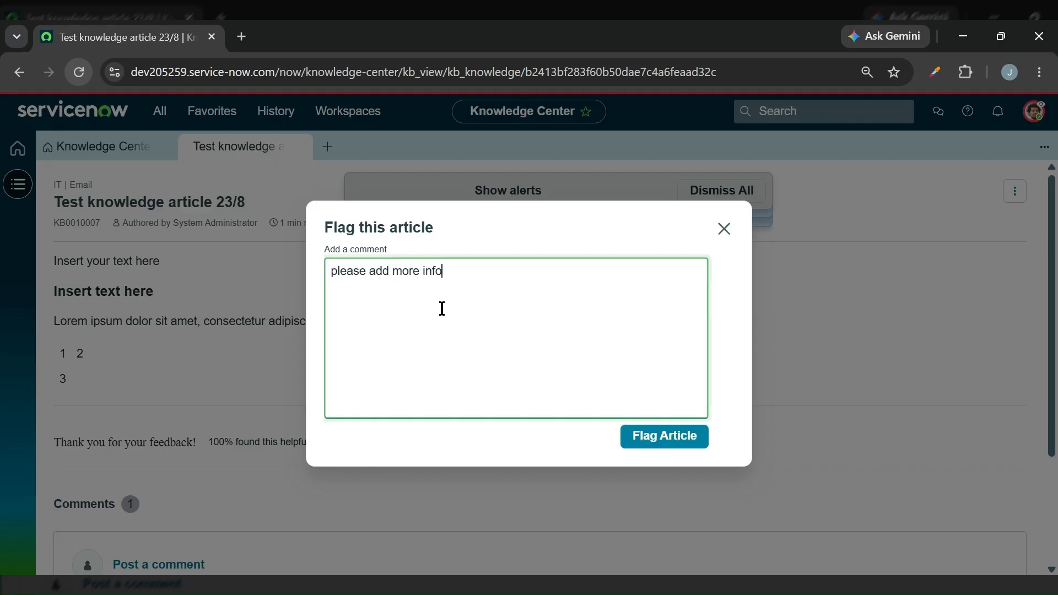
{"action": "left_click", "coordinate": [678, 435]}
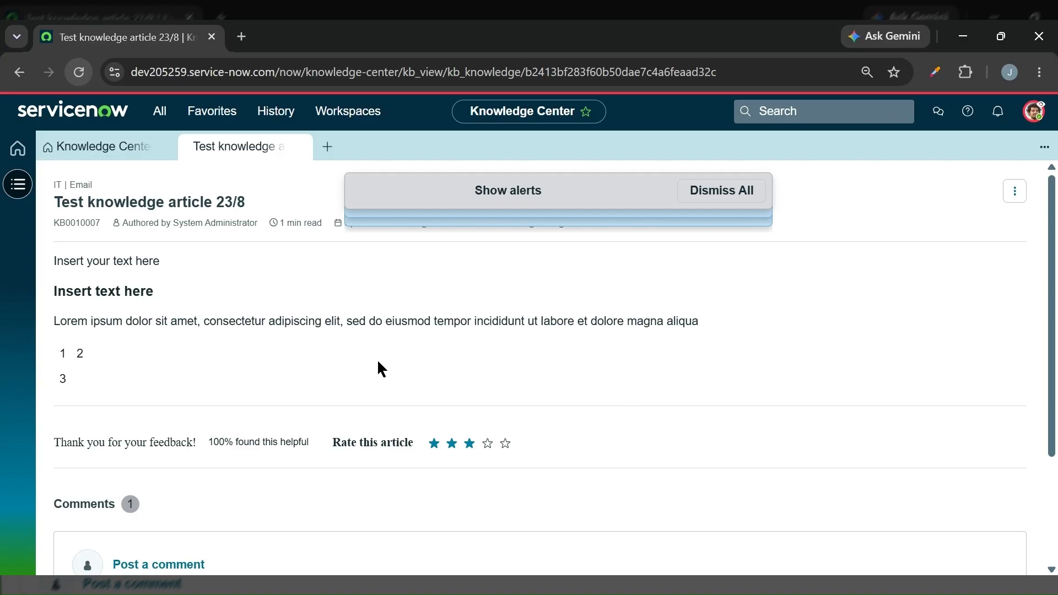
End the impersonation and open the feedback list of the KB0010007 v1.0 record
{"action": "left_click", "coordinate": [1034, 112]}
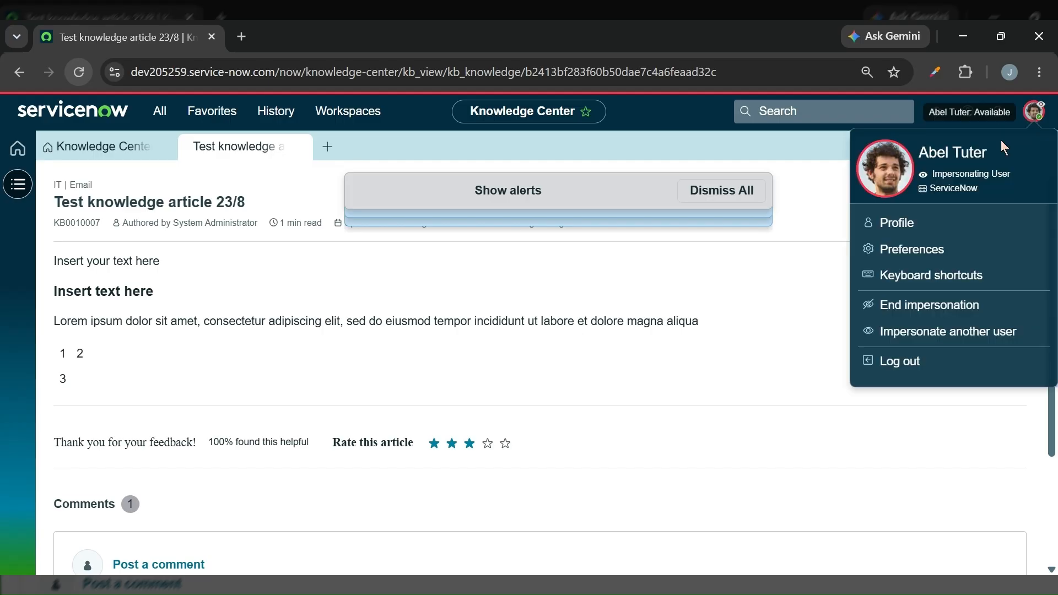
{"action": "left_click", "coordinate": [913, 306]}
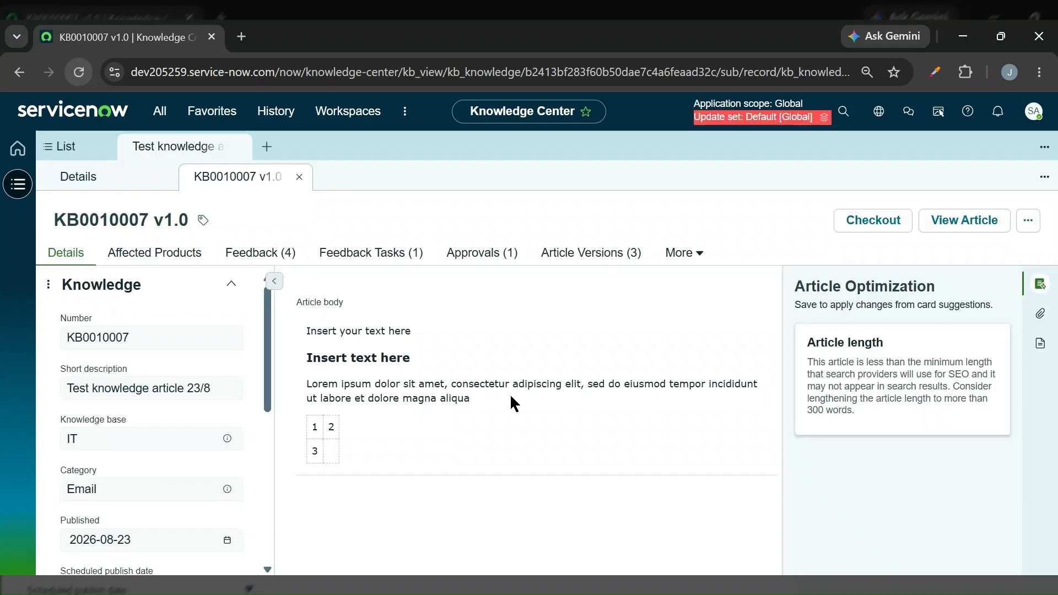
{"action": "left_click", "coordinate": [260, 256]}
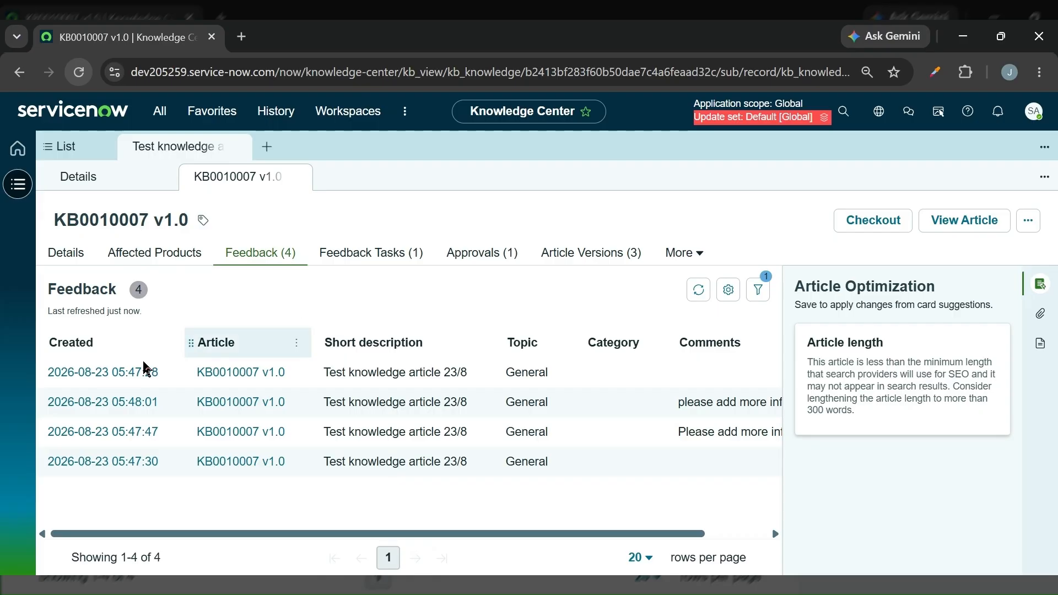
Examine the first three feedback records for their useful, flagged and comments fields, and return to the article's feedback list
{"action": "left_click", "coordinate": [123, 373]}
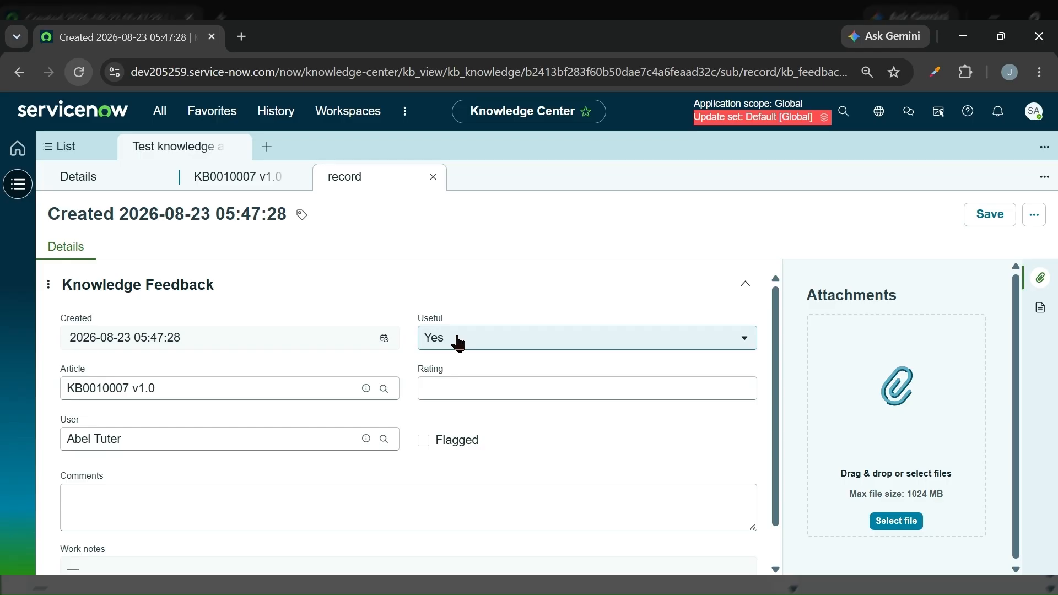
{"action": "left_click", "coordinate": [255, 172]}
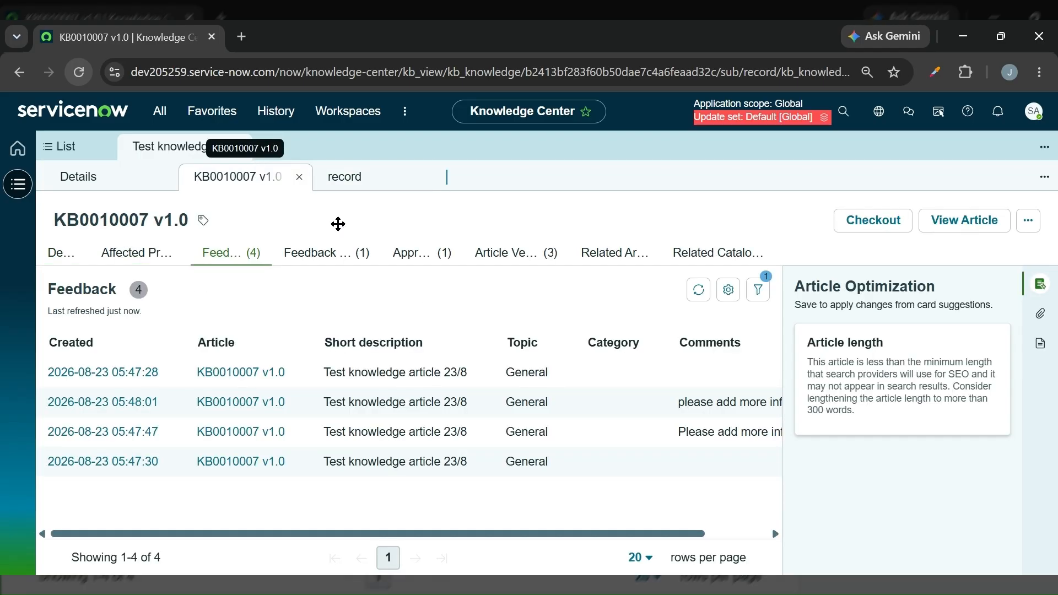
{"action": "left_click", "coordinate": [110, 402]}
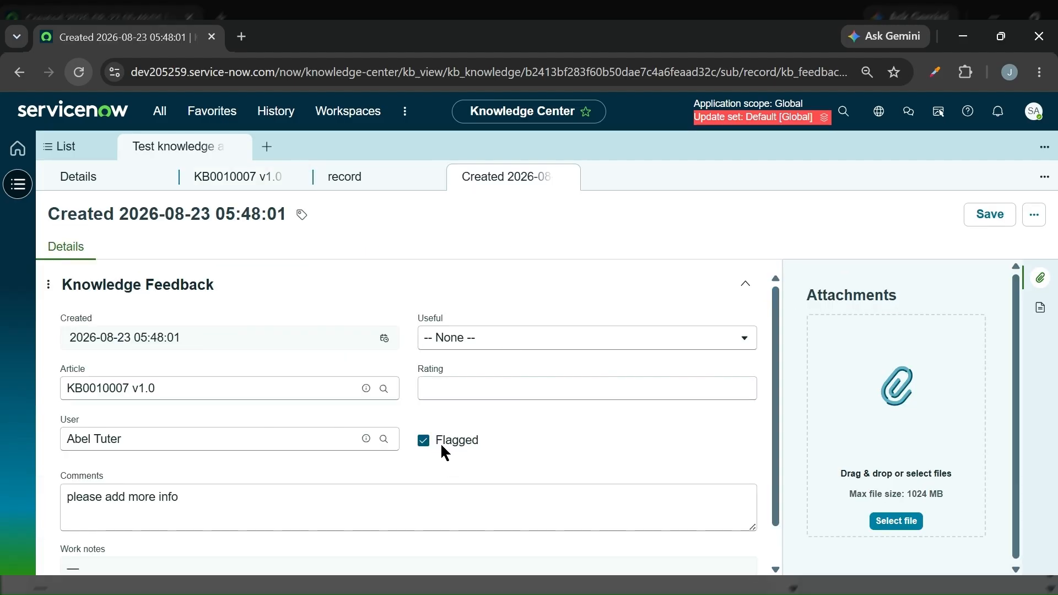
{"action": "scroll", "coordinate": [458, 439], "scroll_direction": "down", "scroll_amount": 1}
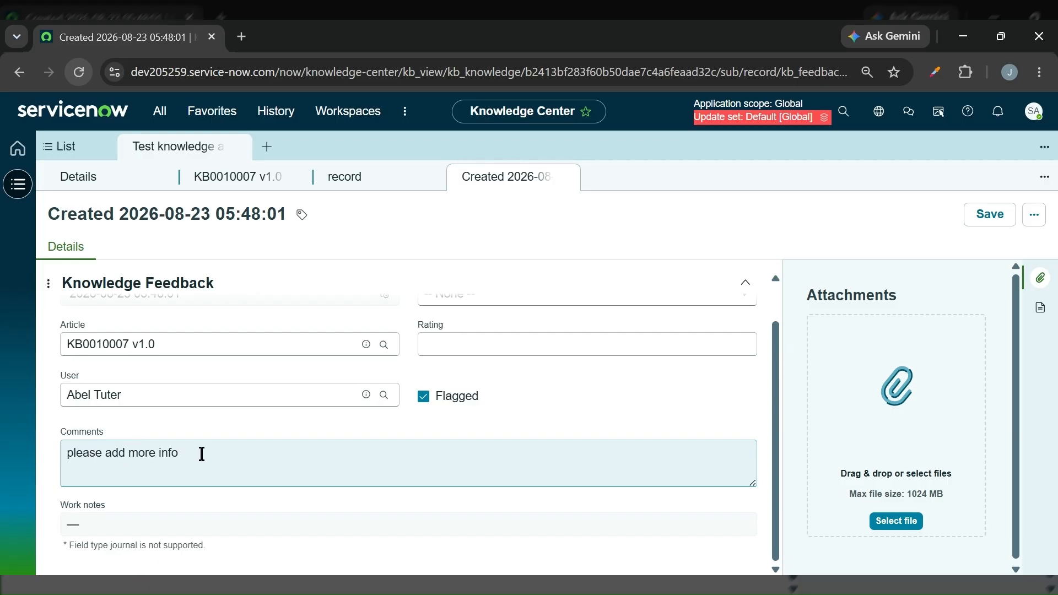
{"action": "left_click", "coordinate": [251, 179]}
{"action": "left_click", "coordinate": [139, 436]}
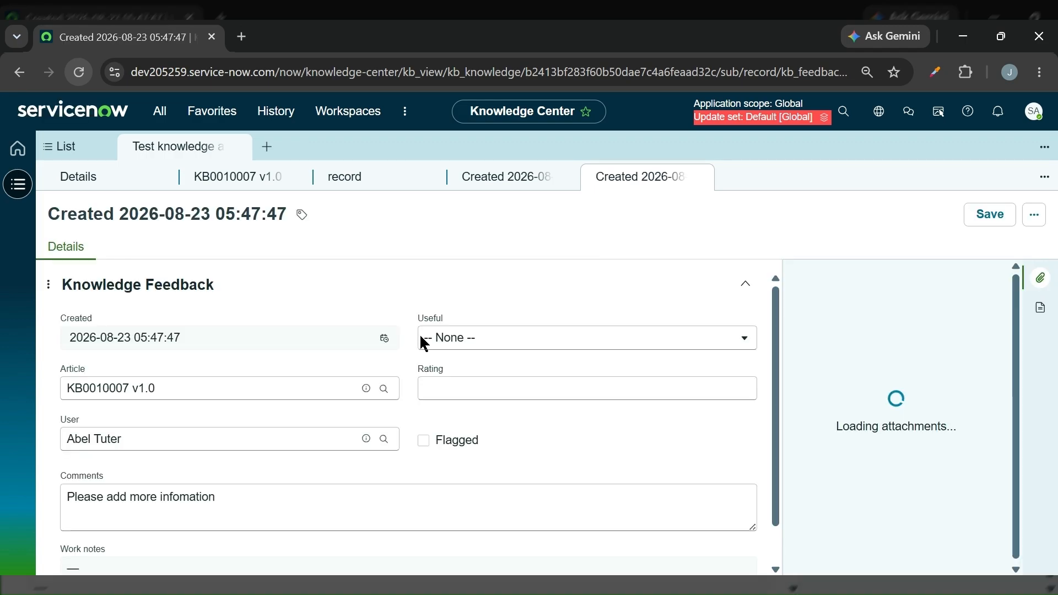
{"action": "scroll", "coordinate": [375, 418], "scroll_direction": "down", "scroll_amount": 1}
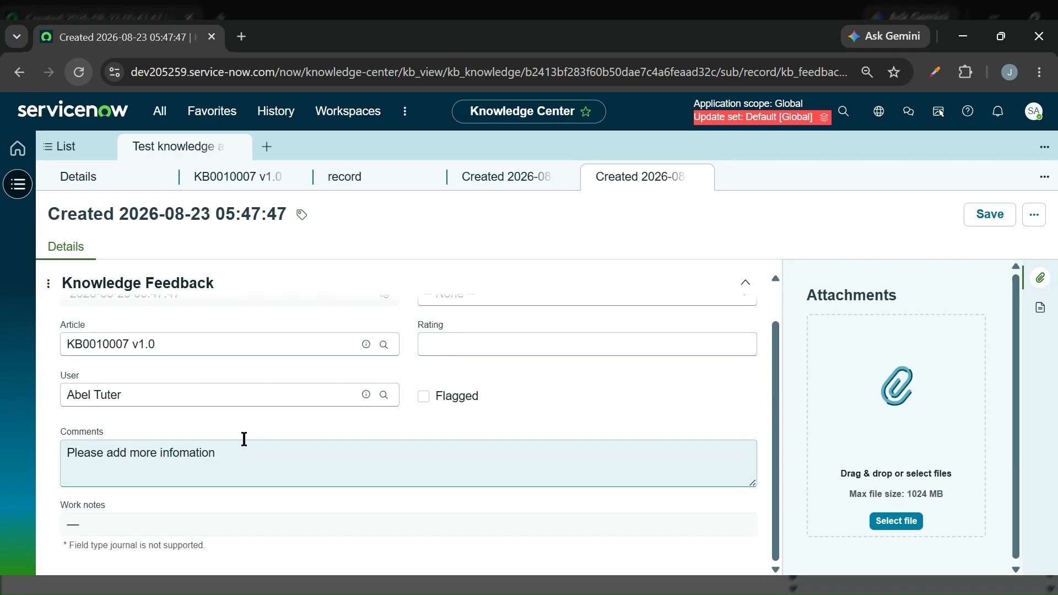
{"action": "left_click", "coordinate": [253, 179]}
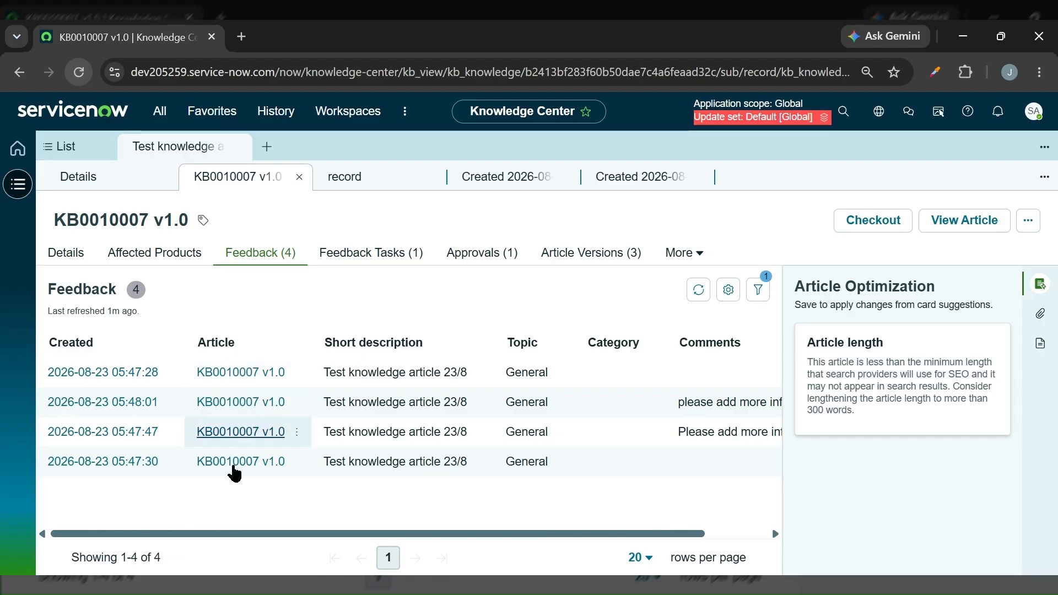
Open the article's feedback task KFT0001002 and review its assignment, reason and description
{"action": "left_click", "coordinate": [377, 254]}
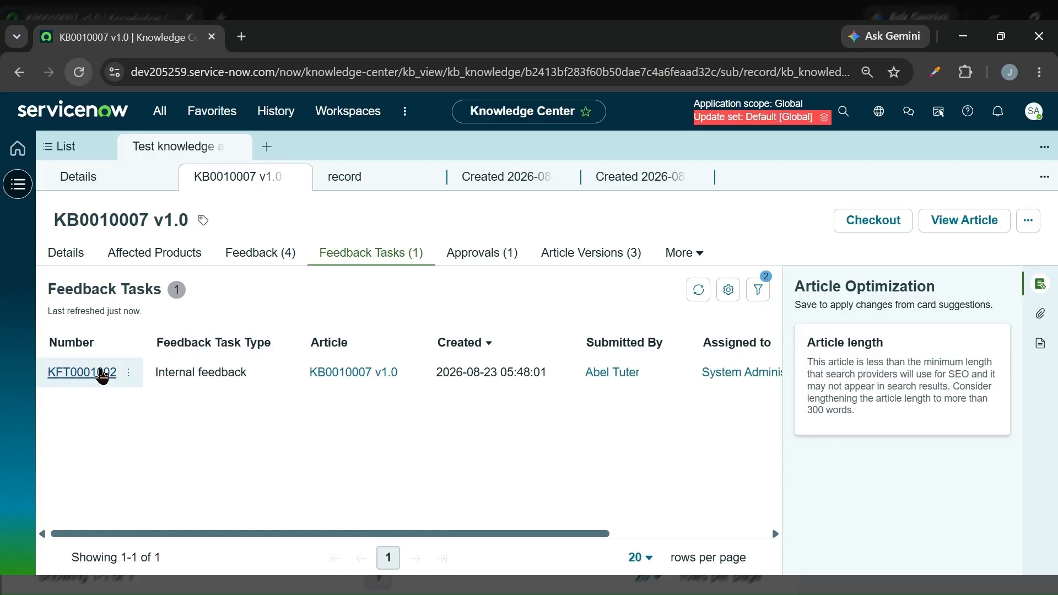
{"action": "left_click", "coordinate": [83, 372]}
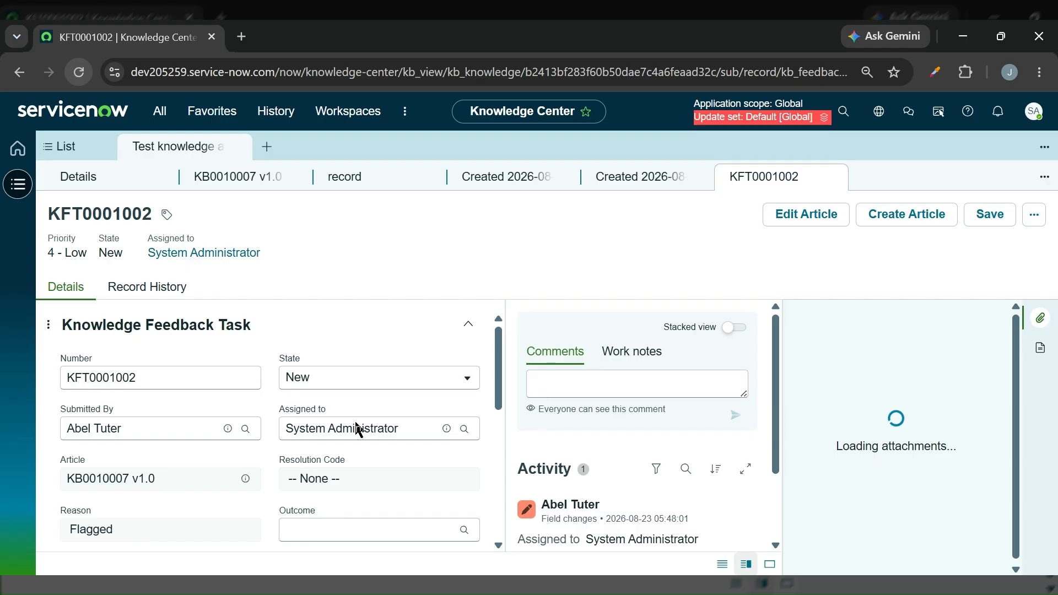
{"action": "scroll", "coordinate": [174, 451], "scroll_direction": "down", "scroll_amount": 3}
{"action": "left_click", "coordinate": [130, 463]}
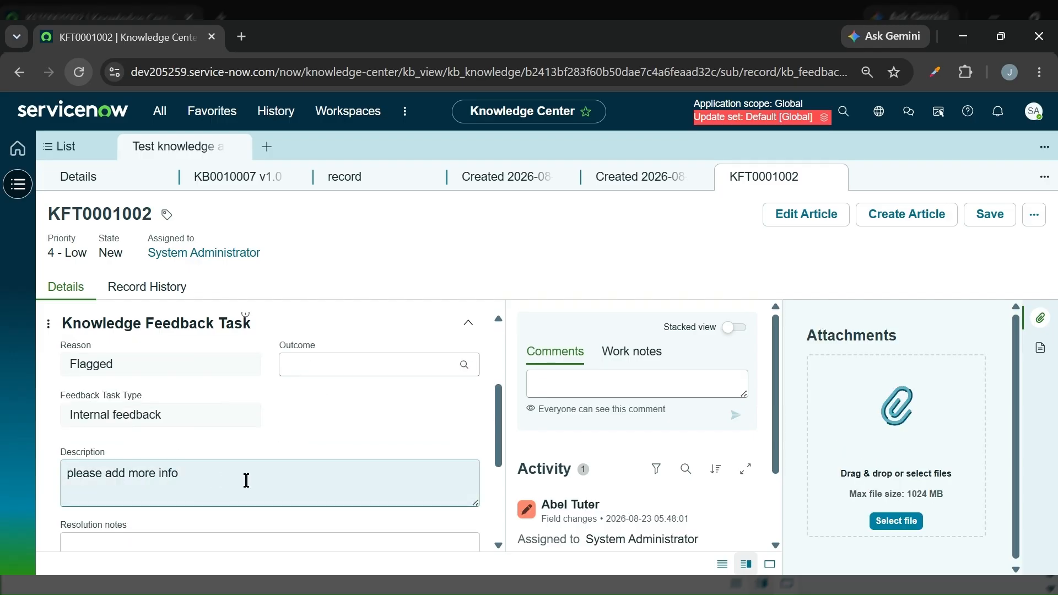
{"action": "scroll", "coordinate": [246, 480], "scroll_direction": "up", "scroll_amount": 3}
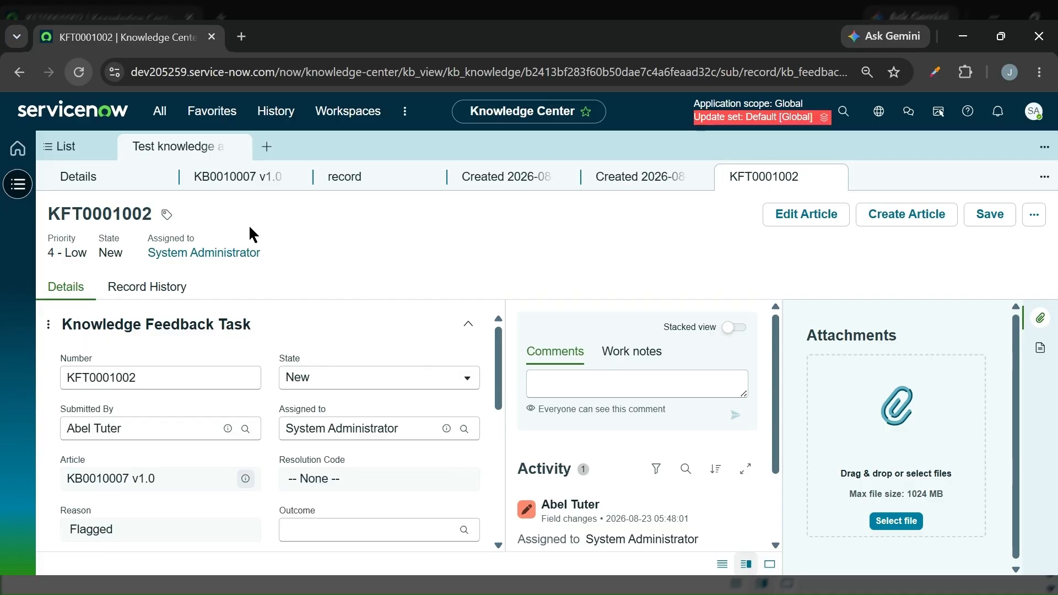
Check out the KB0010007 v1.0 article and enter 4 in the empty table cell of its body
{"action": "left_click", "coordinate": [245, 183]}
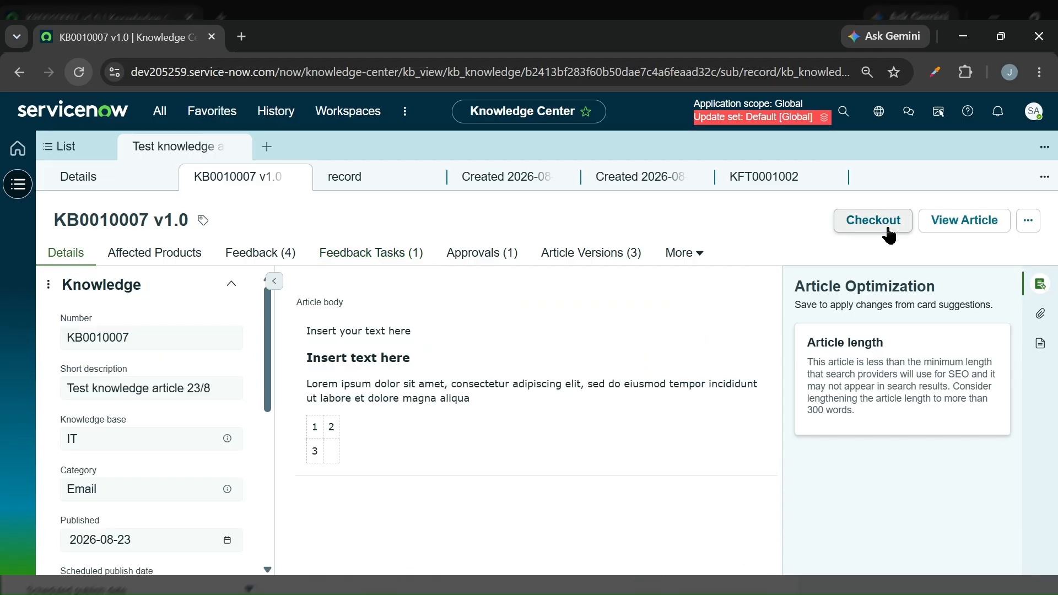
{"action": "left_click", "coordinate": [873, 221]}
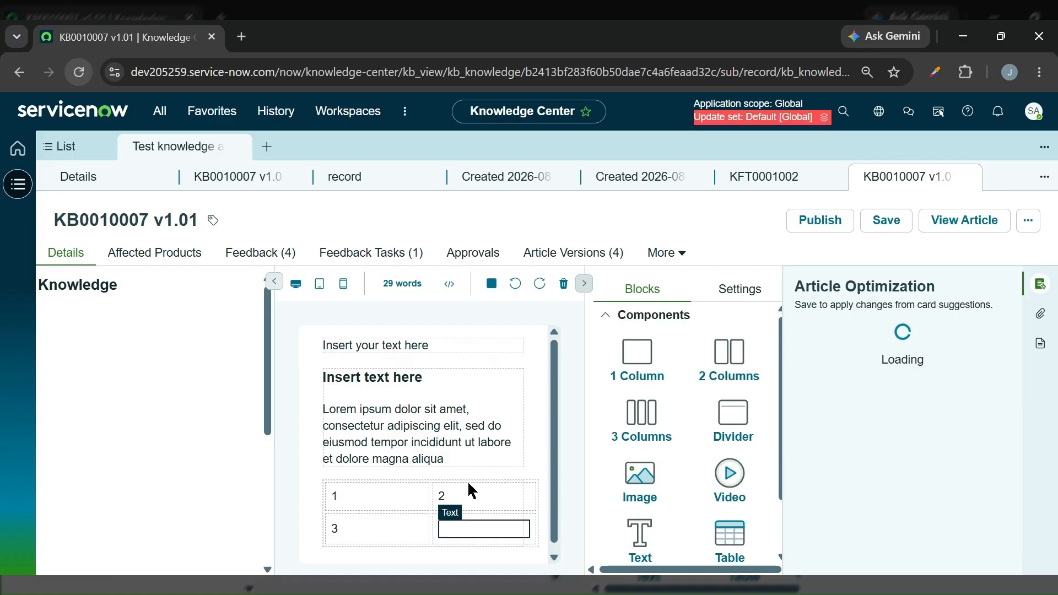
{"action": "left_click", "coordinate": [469, 535]}
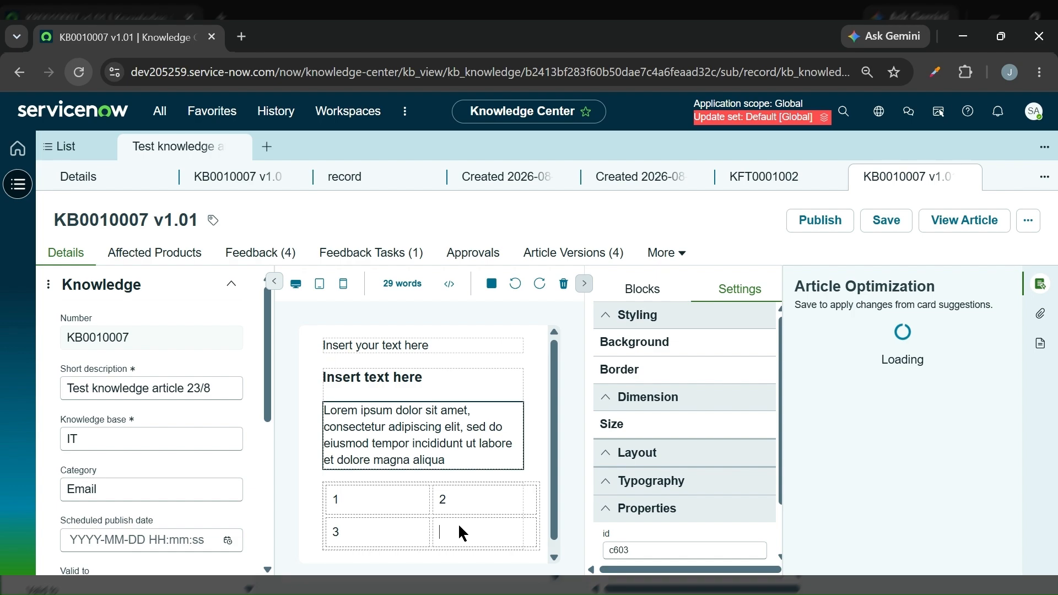
{"action": "type", "text": "4"}
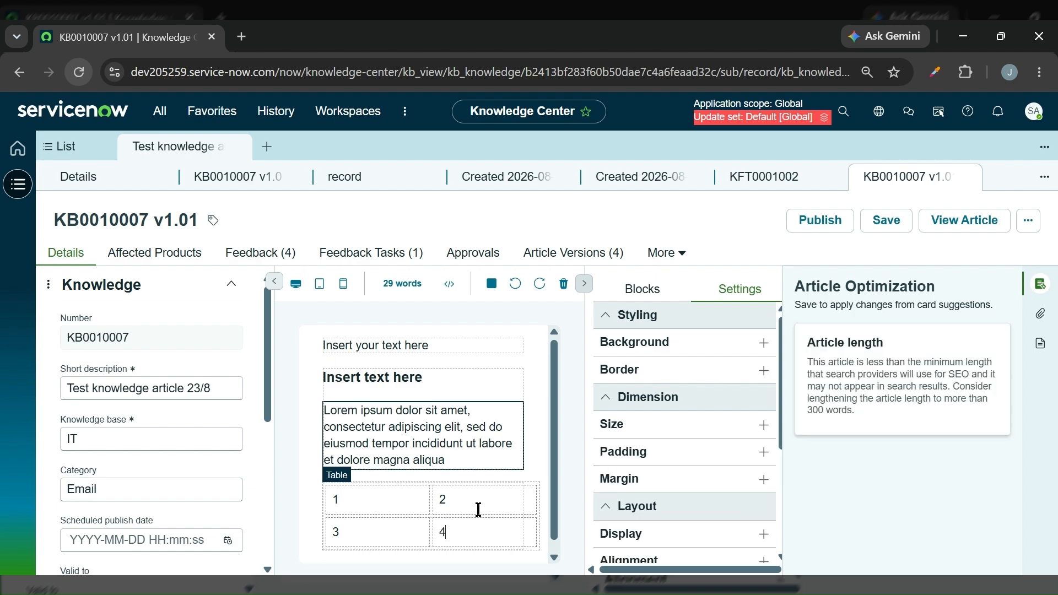
Save and publish the revised article and open its list of article versions
{"action": "left_click", "coordinate": [884, 221]}
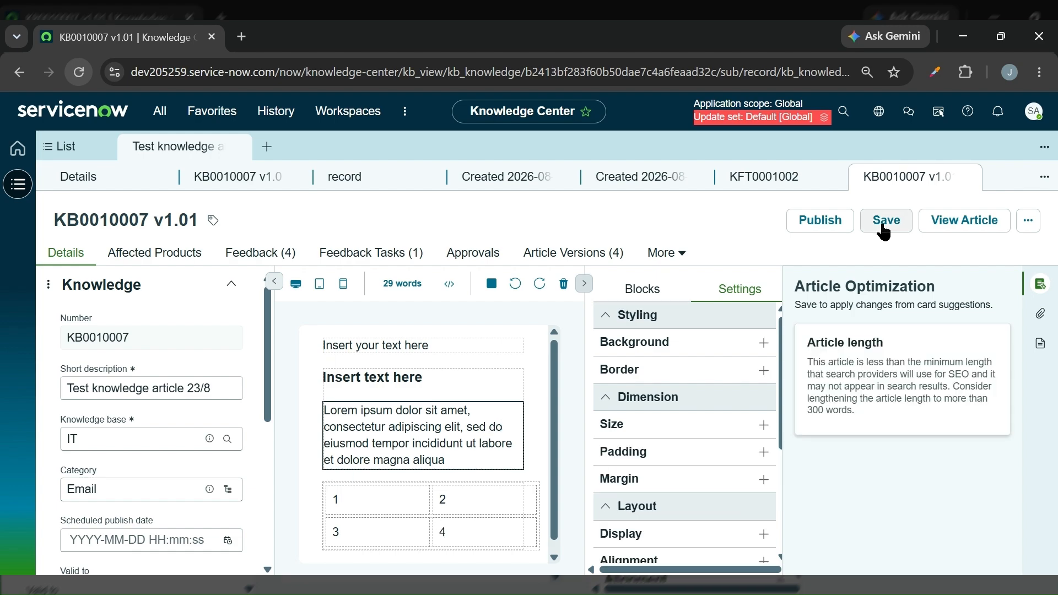
{"action": "left_click", "coordinate": [820, 221]}
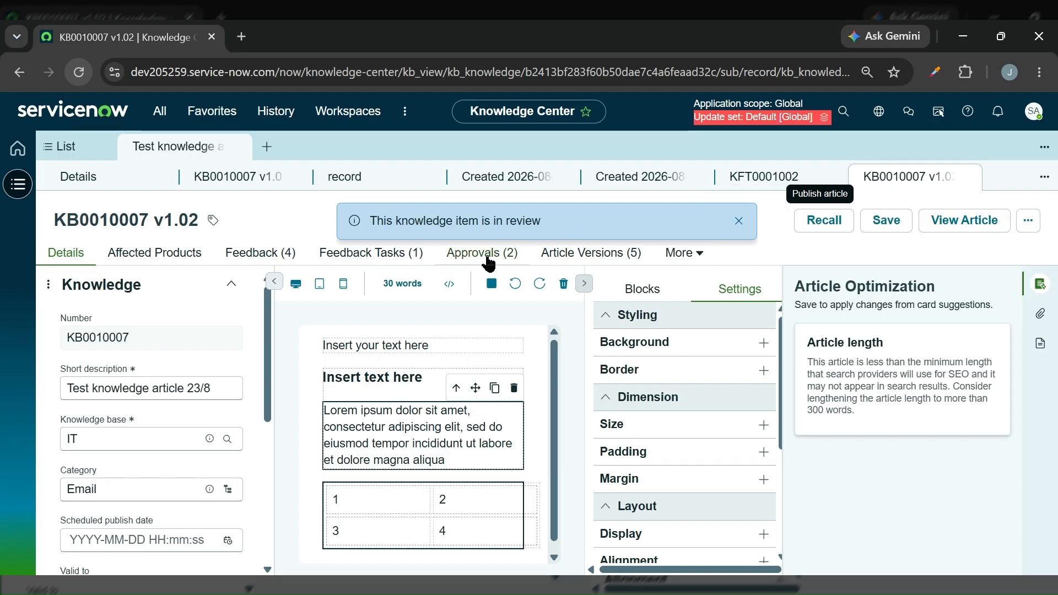
{"action": "left_click", "coordinate": [609, 257]}
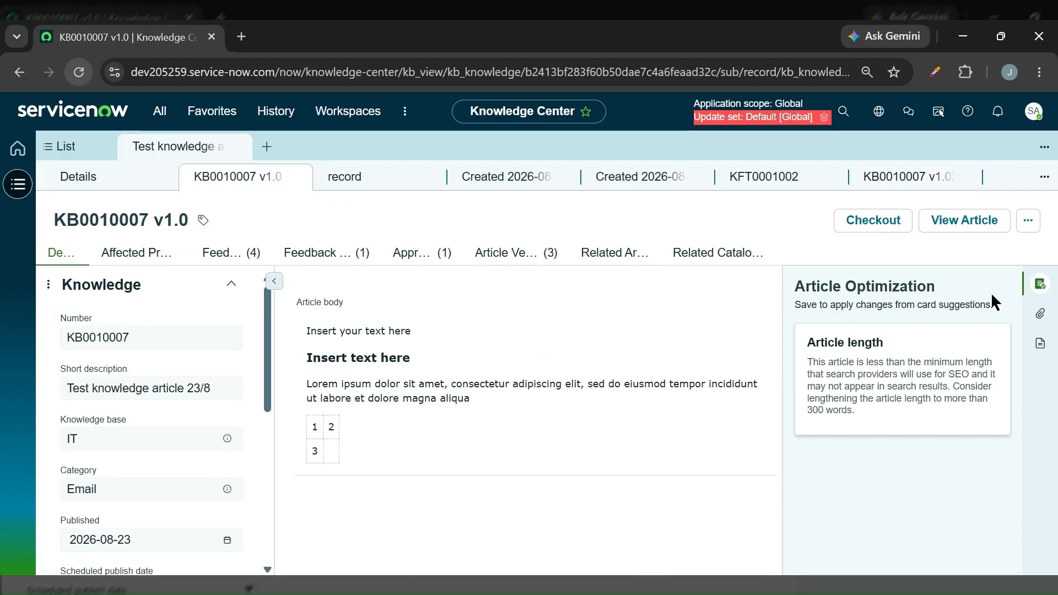
Try to retire the KB0010007 v1.0 article without replacing it with another existing article
{"action": "left_click", "coordinate": [1029, 223]}
{"action": "left_click", "coordinate": [1029, 231]}
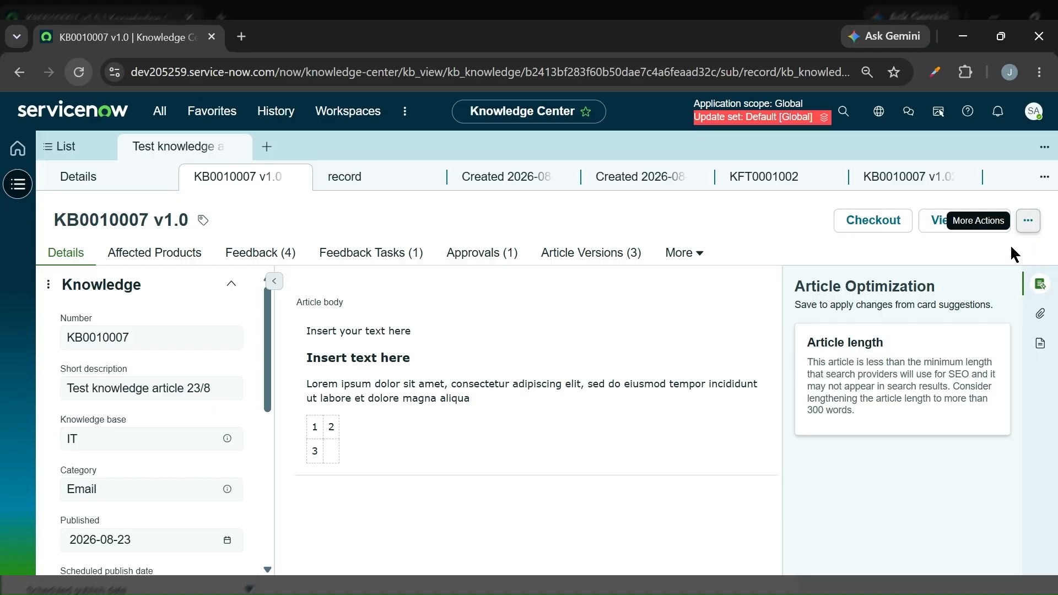
{"action": "left_click", "coordinate": [1027, 223]}
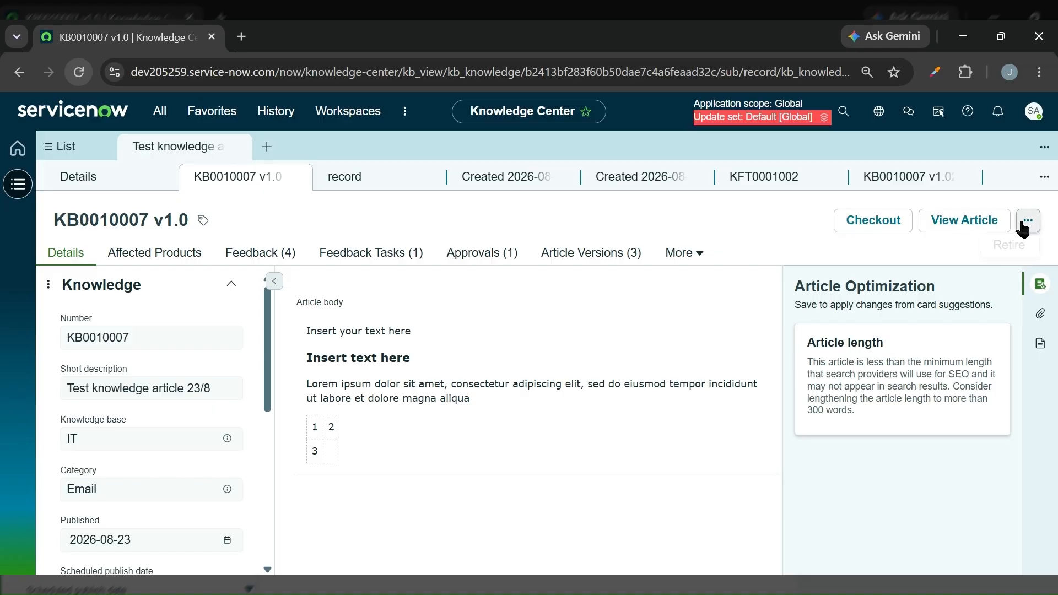
{"action": "left_click", "coordinate": [1009, 253]}
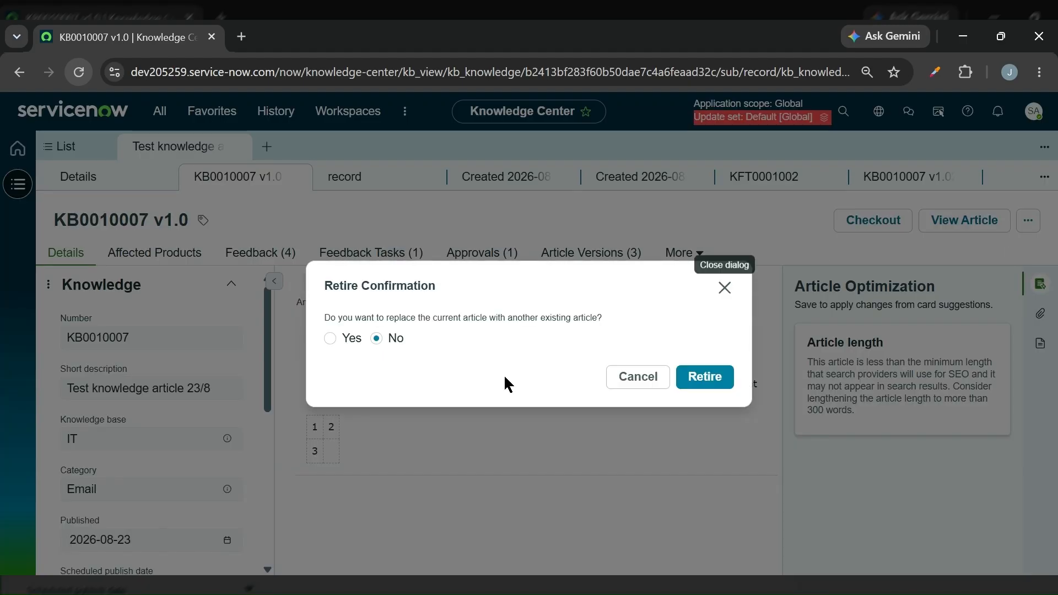
{"action": "left_click", "coordinate": [729, 377]}
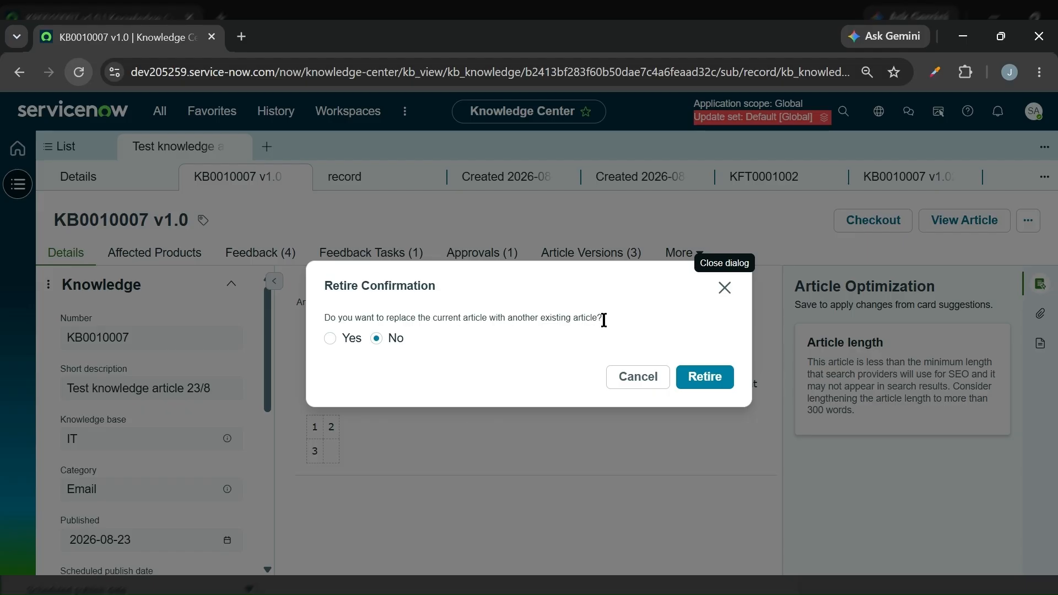
{"action": "left_click", "coordinate": [717, 380]}
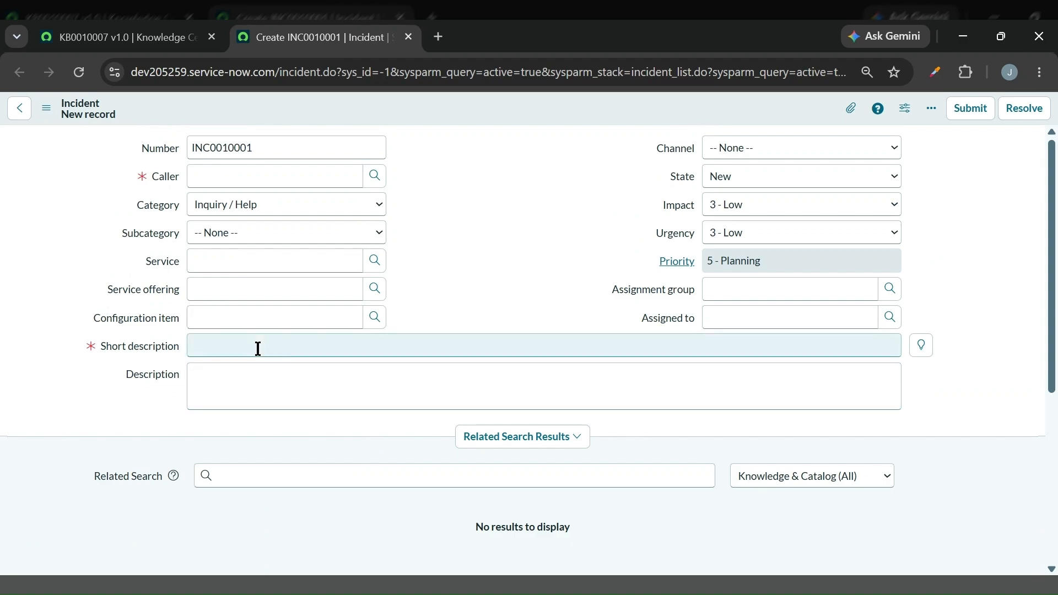
Enter "test knowldge" as the new incident's short description to run the related search of knowledge and catalog items
{"action": "scroll", "coordinate": [258, 349], "scroll_direction": "down", "scroll_amount": 1}
{"action": "scroll", "coordinate": [258, 349], "scroll_direction": "down", "scroll_amount": 3}
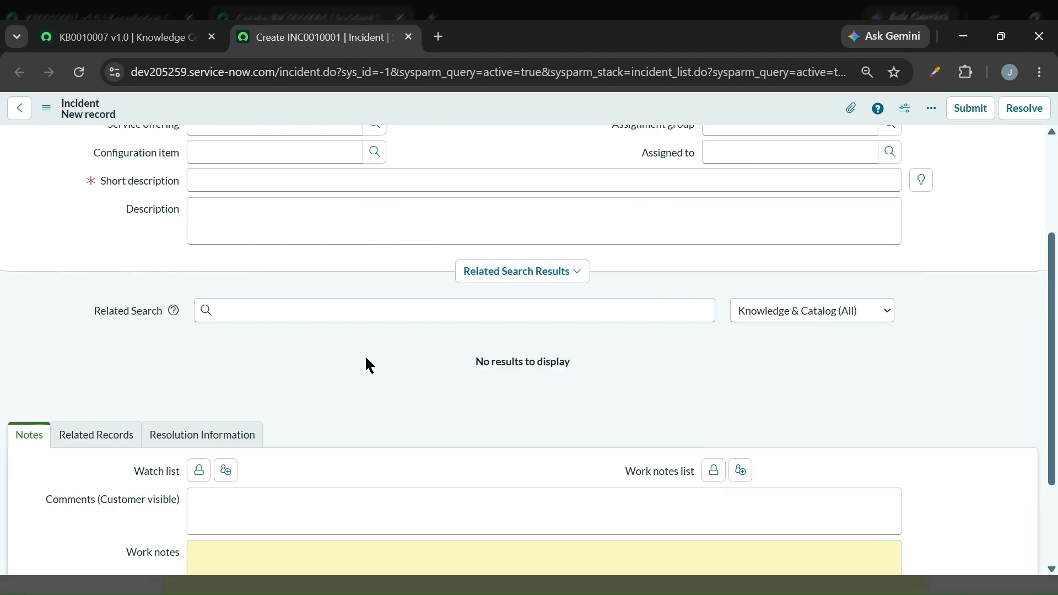
{"action": "scroll", "coordinate": [366, 362], "scroll_direction": "up", "scroll_amount": 2}
{"action": "left_click", "coordinate": [238, 260]}
{"action": "type", "text": "te"}
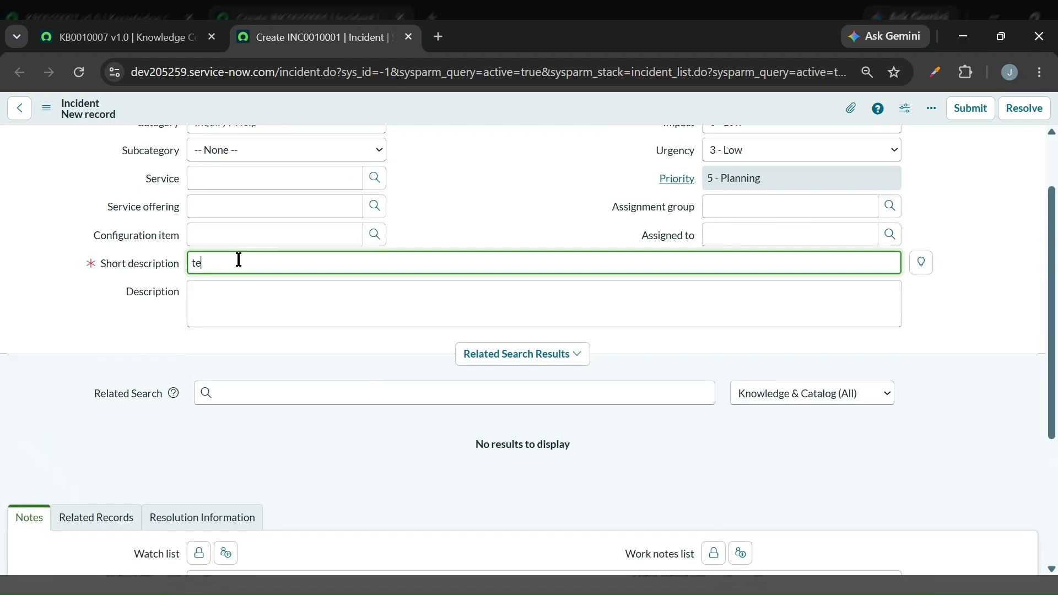
{"action": "type", "text": "st knowledge"}
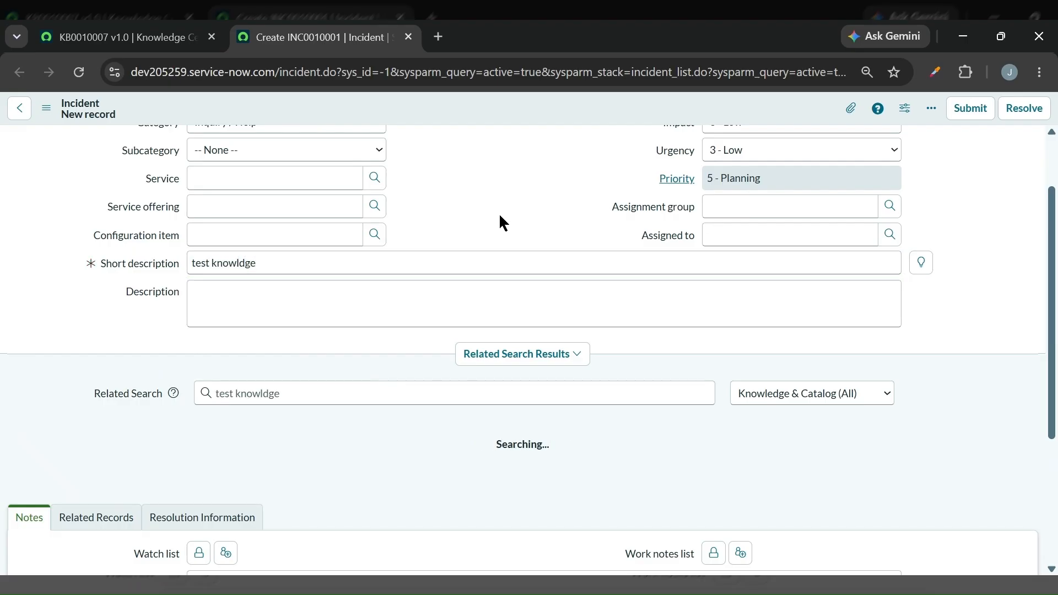
{"action": "left_click", "coordinate": [498, 212]}
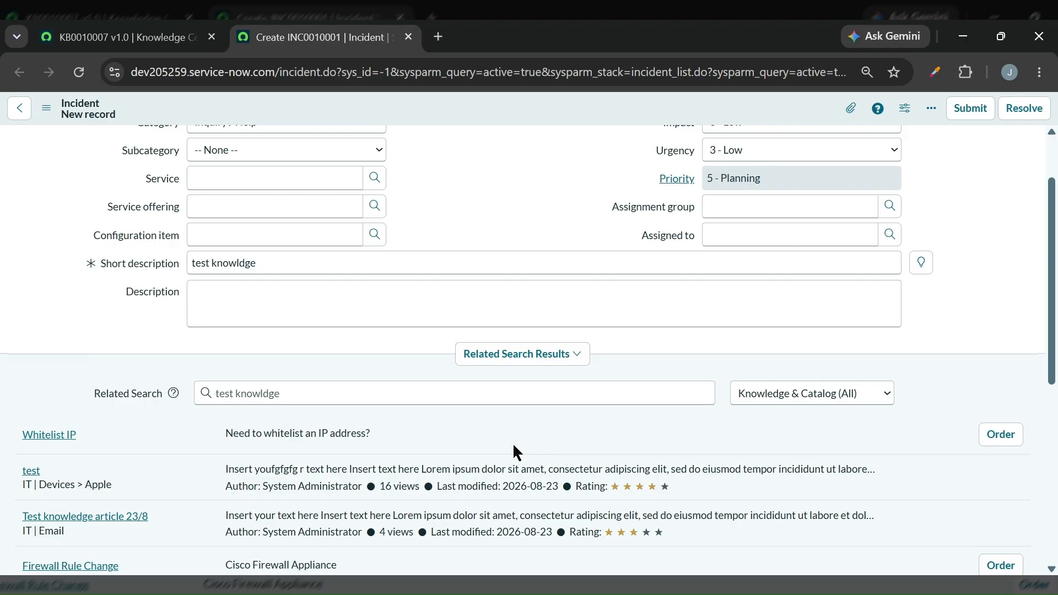
Review the incident's related search results and open Test knowledge article 23/8 for preview
{"action": "scroll", "coordinate": [512, 442], "scroll_direction": "down", "scroll_amount": 2}
{"action": "scroll", "coordinate": [178, 431], "scroll_direction": "down", "scroll_amount": 2}
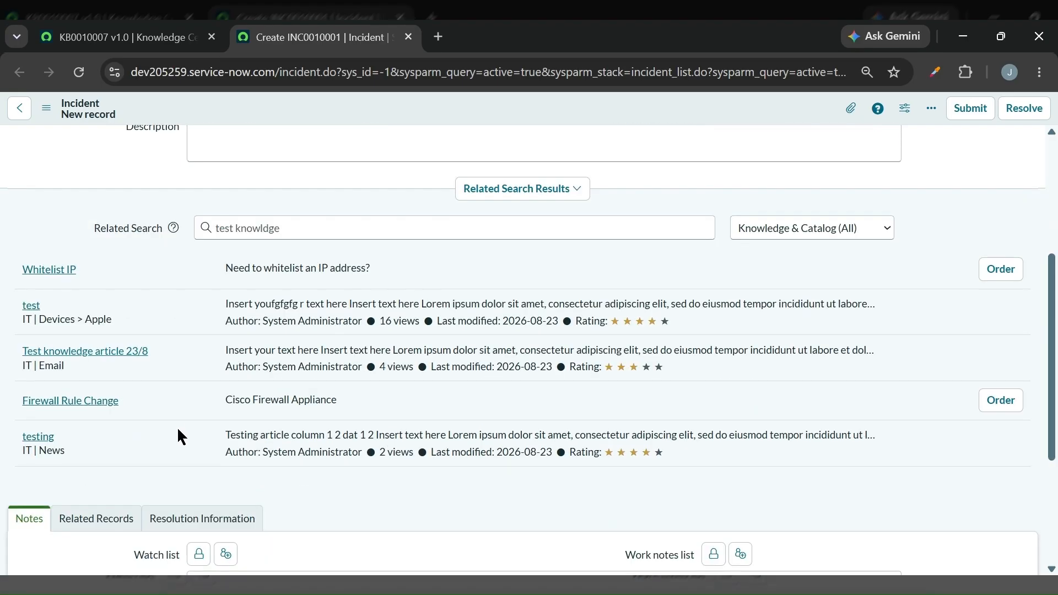
{"action": "scroll", "coordinate": [223, 297], "scroll_direction": "up", "scroll_amount": 2}
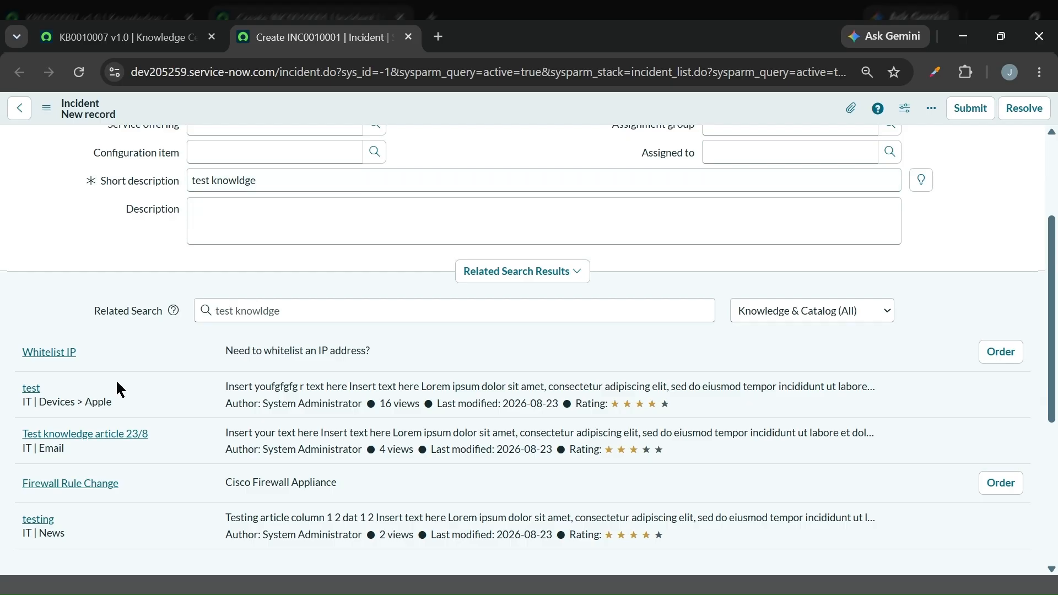
{"action": "left_click", "coordinate": [92, 441]}
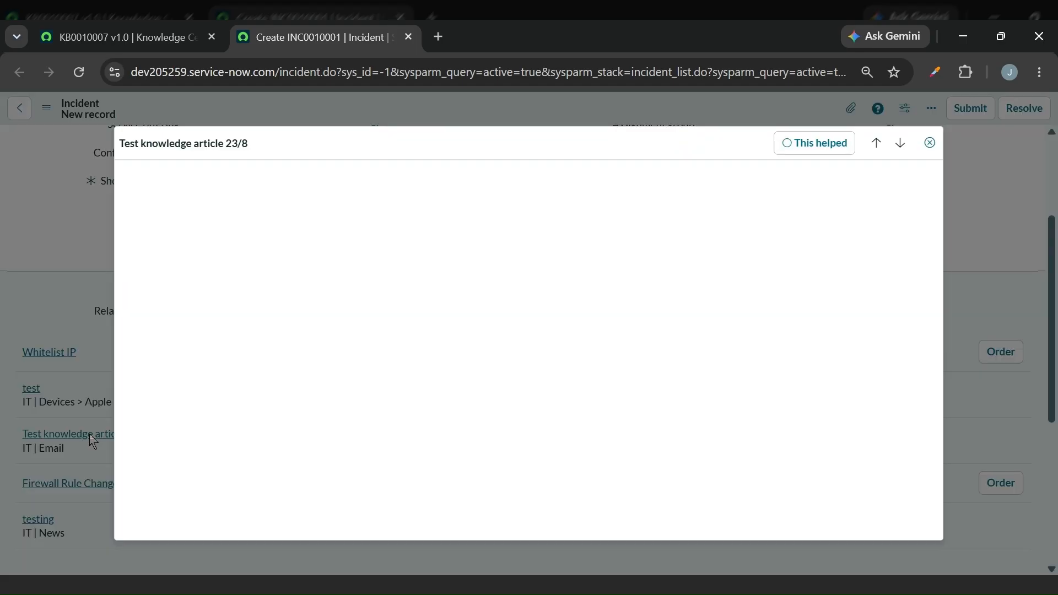